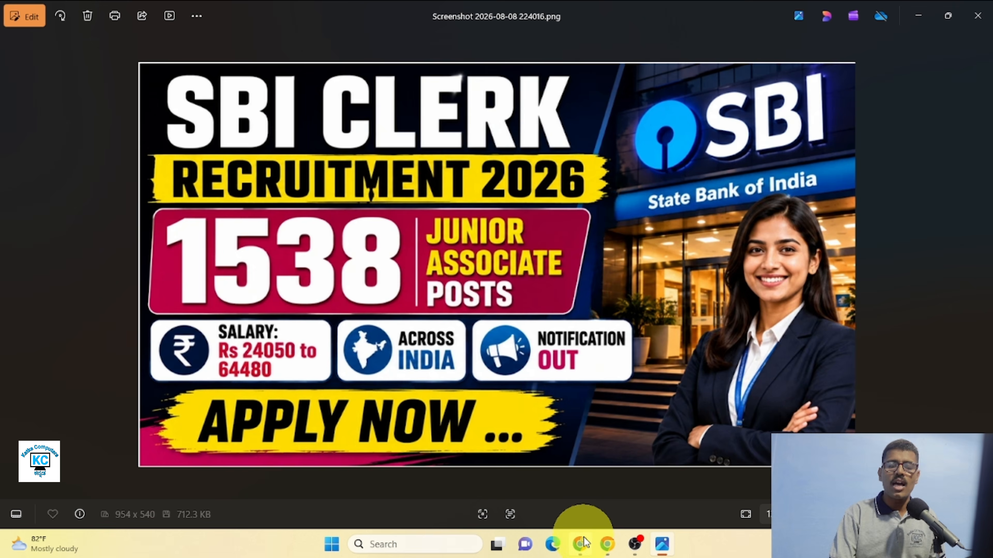
Switch to Chrome, expand the Junior Associates special recruitment drive on the SBI careers page, and open its English advertisement PDF
click(581, 549)
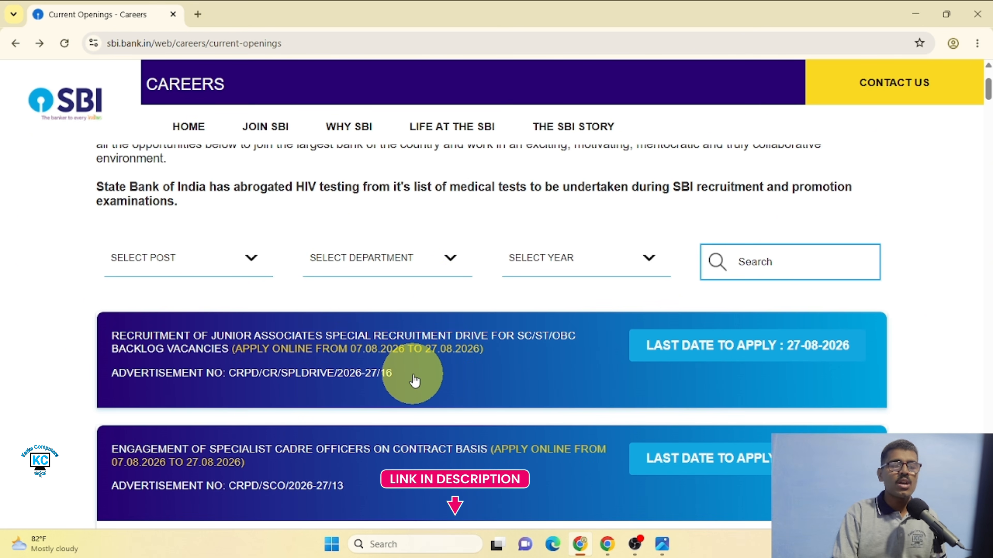
click(702, 353)
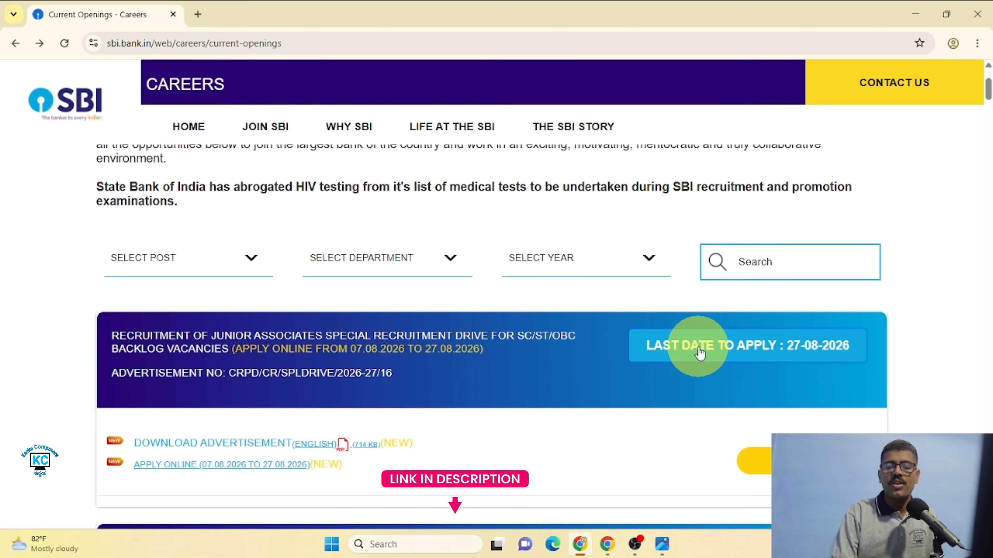
scroll(418, 372, down, 1)
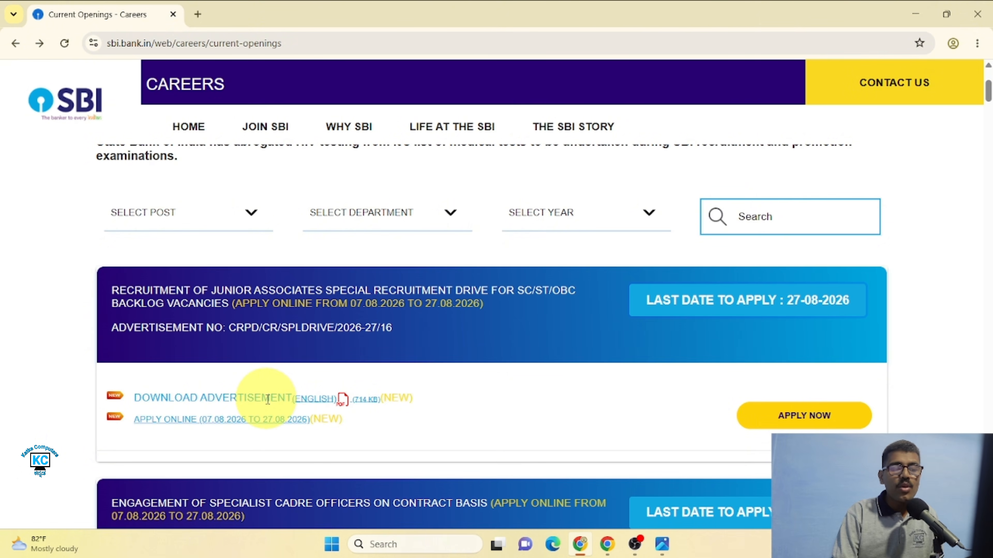
scroll(267, 399, down, 3)
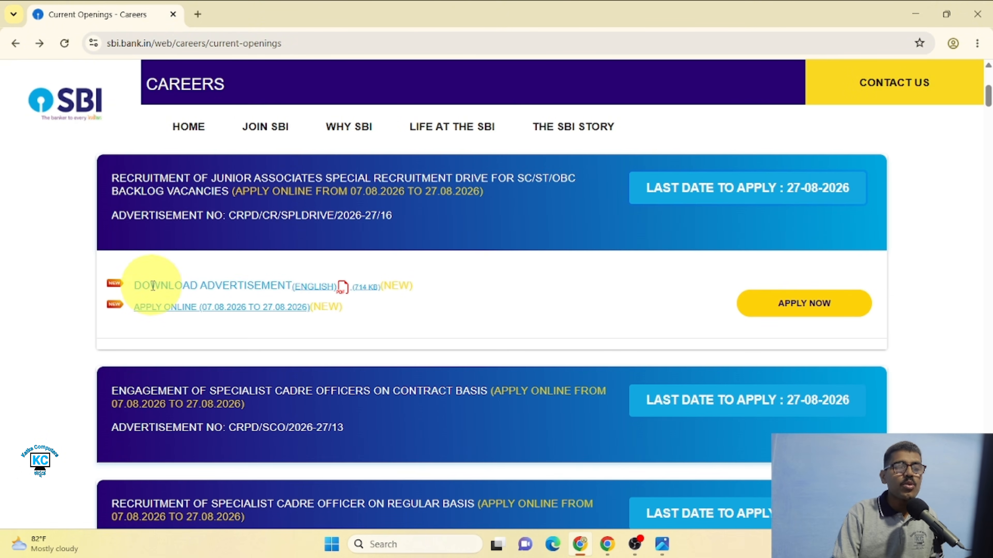
click(360, 288)
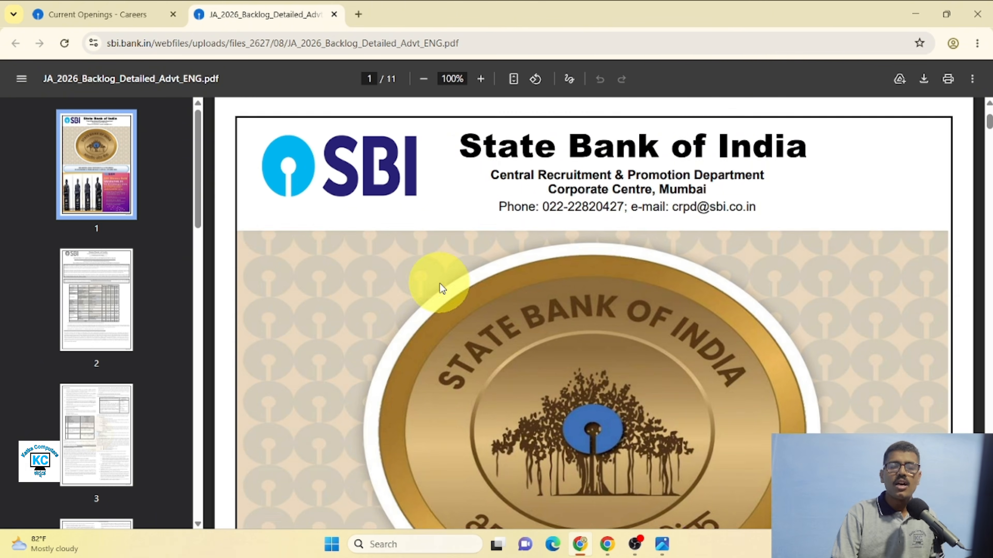
Review the advertisement's registration dates, state-wise vacancy table, age limit and age relaxation rules on pages 1 to 3
scroll(430, 288, down, 5)
scroll(665, 315, down, 15)
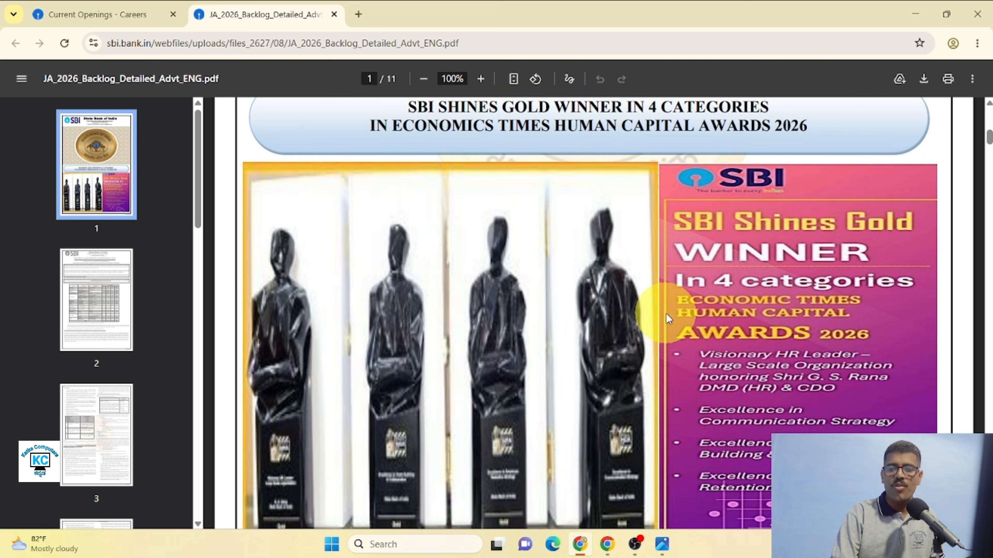
scroll(669, 311, down, 9)
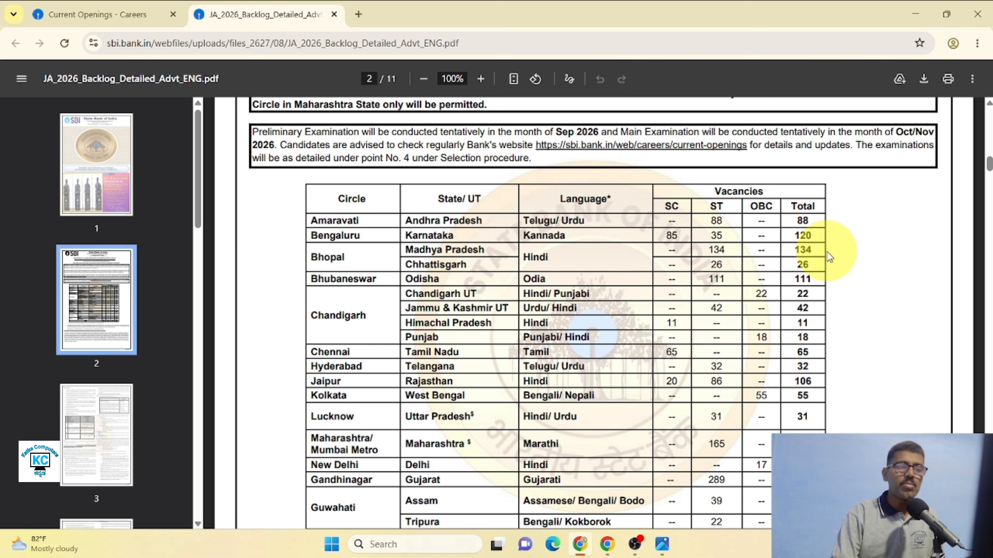
click(94, 193)
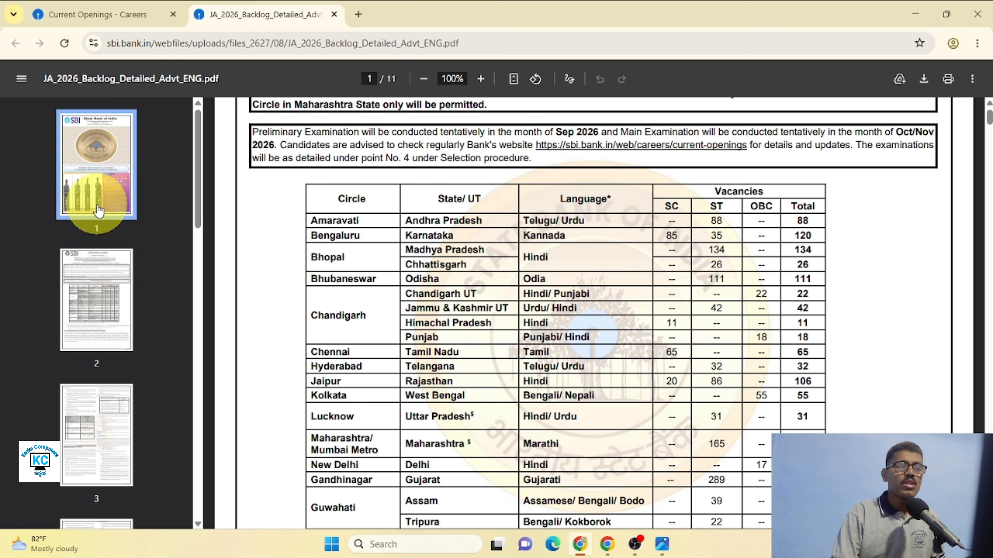
scroll(621, 332, down, 15)
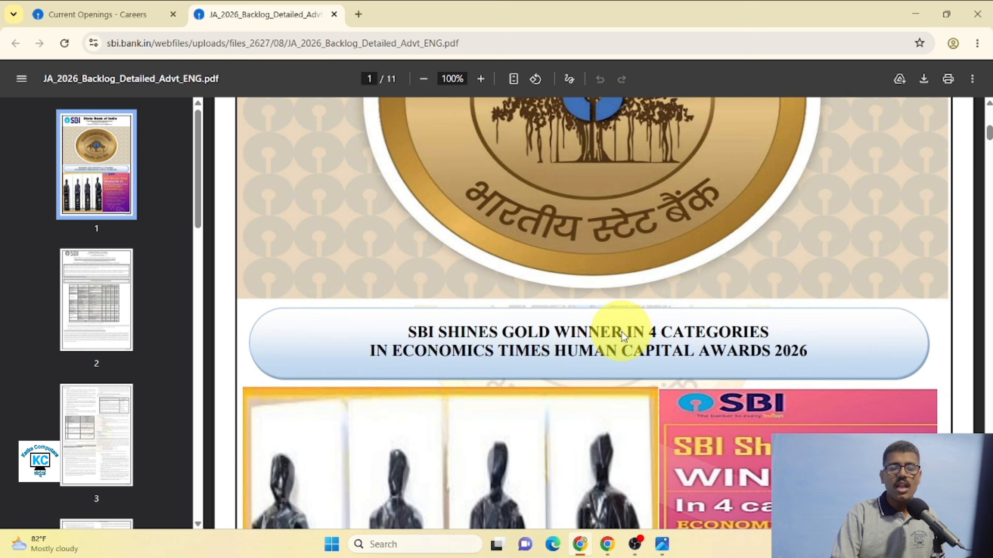
scroll(621, 332, down, 10)
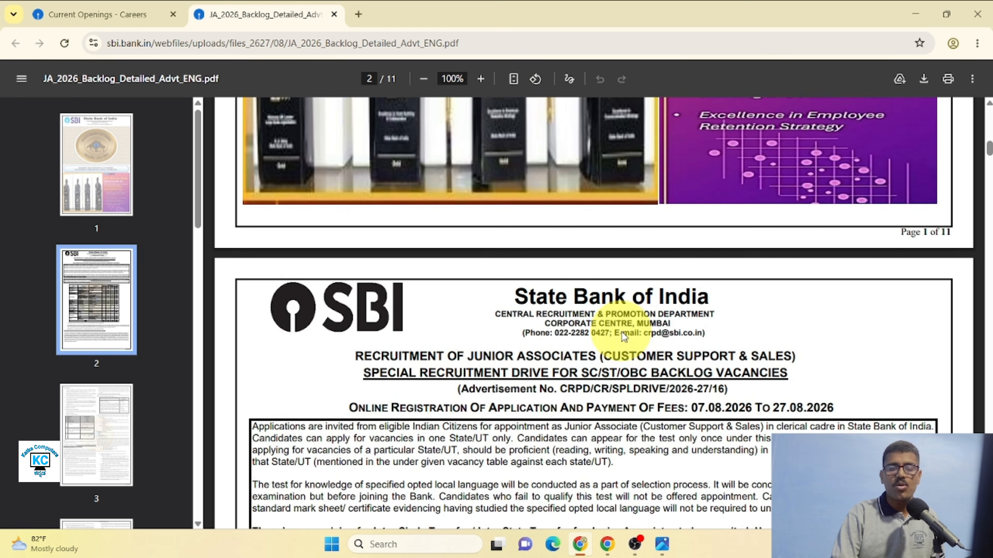
scroll(621, 332, down, 5)
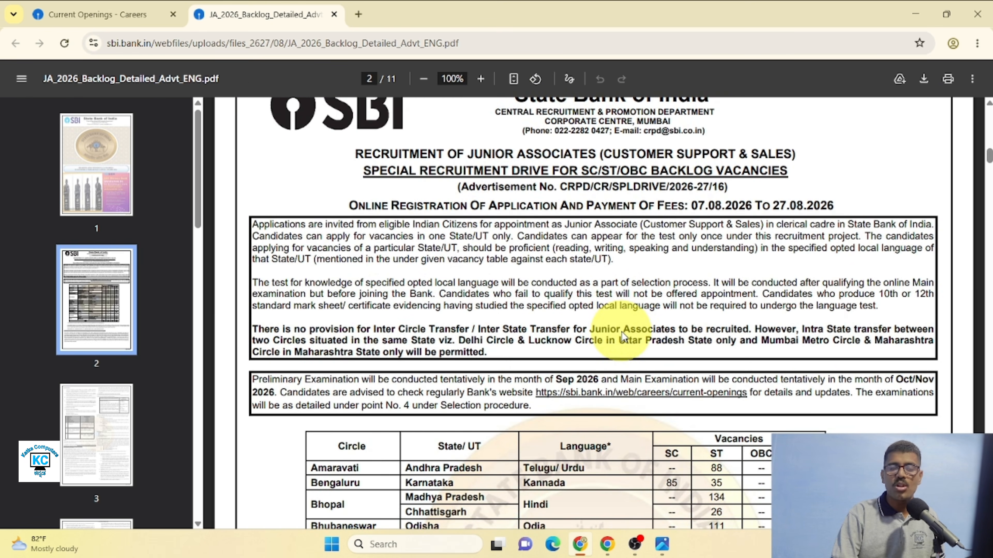
scroll(621, 332, down, 5)
scroll(621, 336, down, 15)
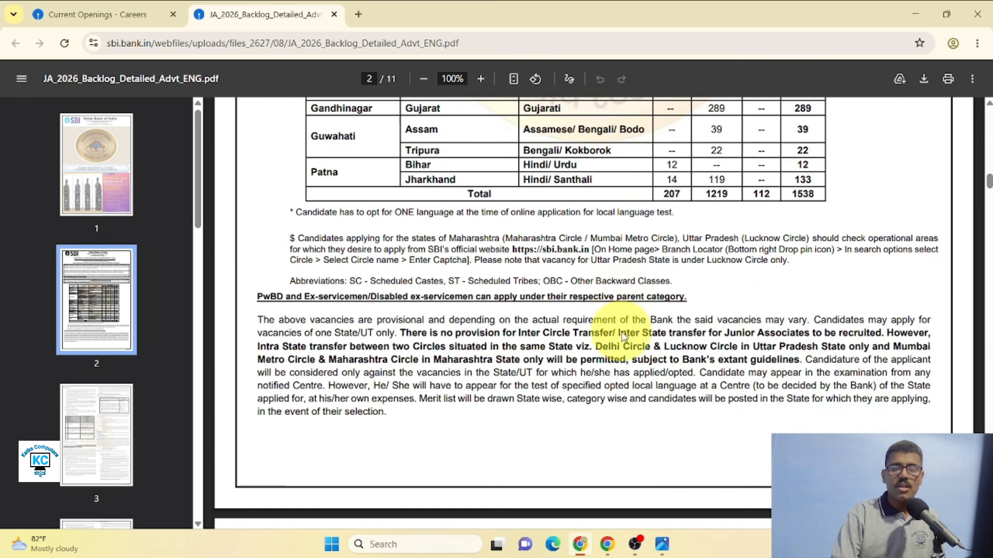
scroll(621, 334, down, 3)
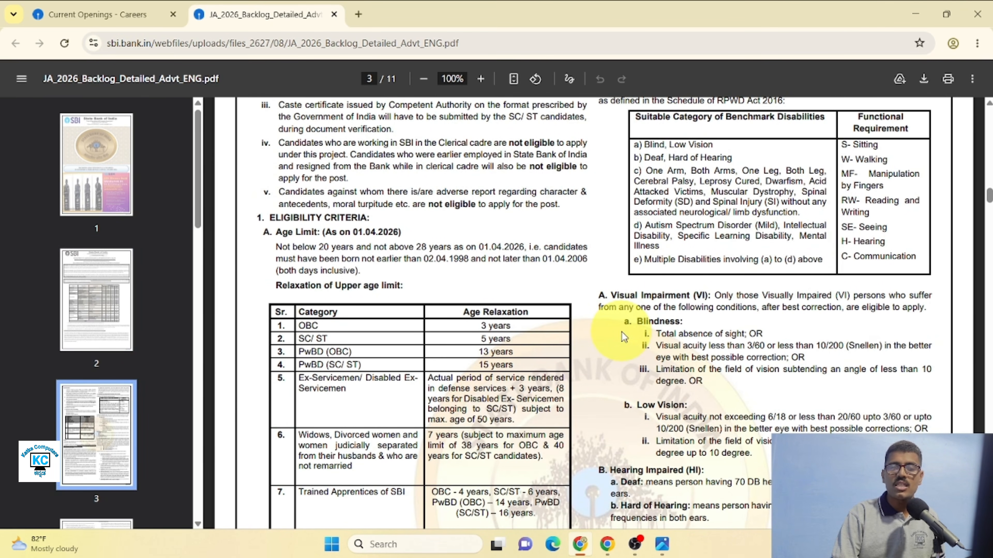
Return to the current openings page and start a new online registration for the Junior Associates special recruitment drive
click(74, 13)
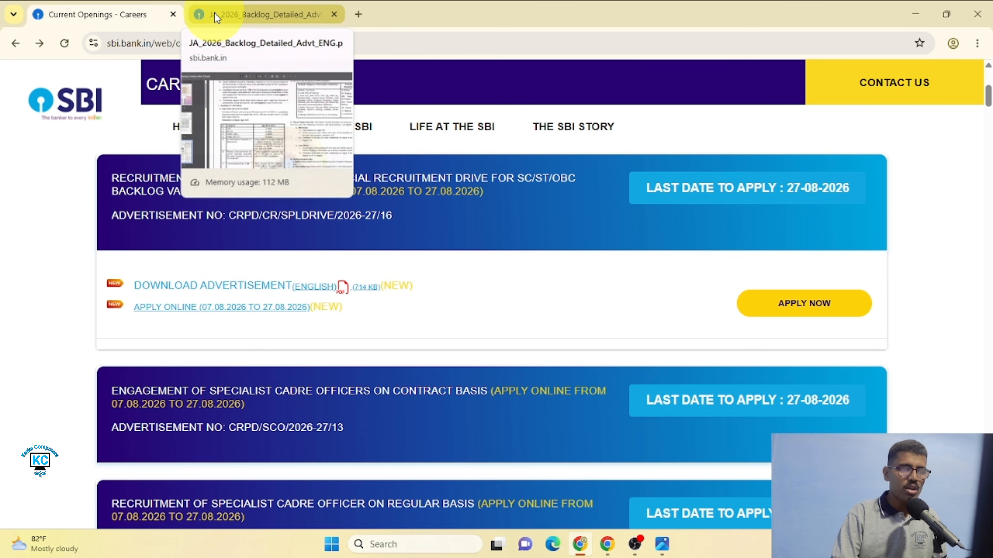
click(792, 303)
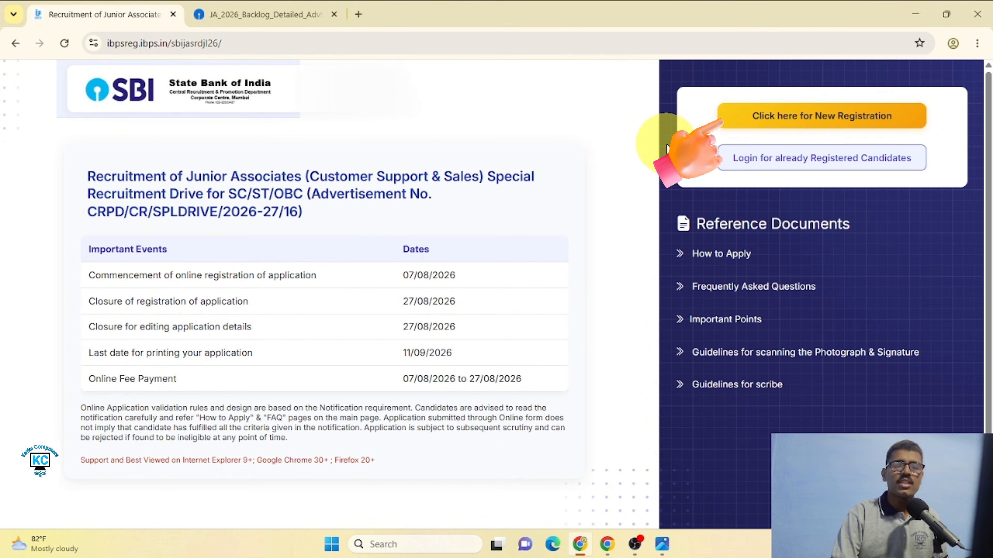
click(773, 119)
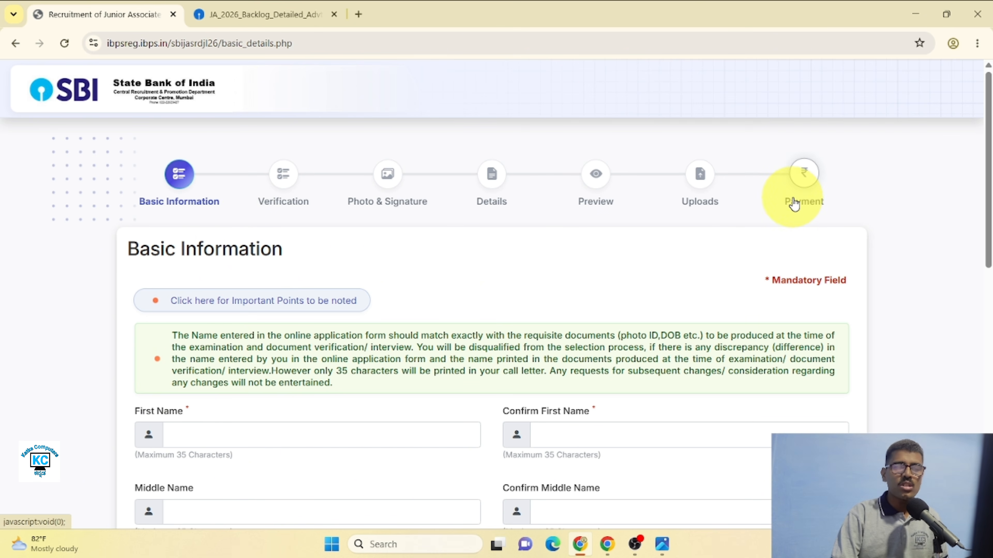
Fill in and confirm the applicant's first name in the Basic Information form
scroll(794, 203, down, 5)
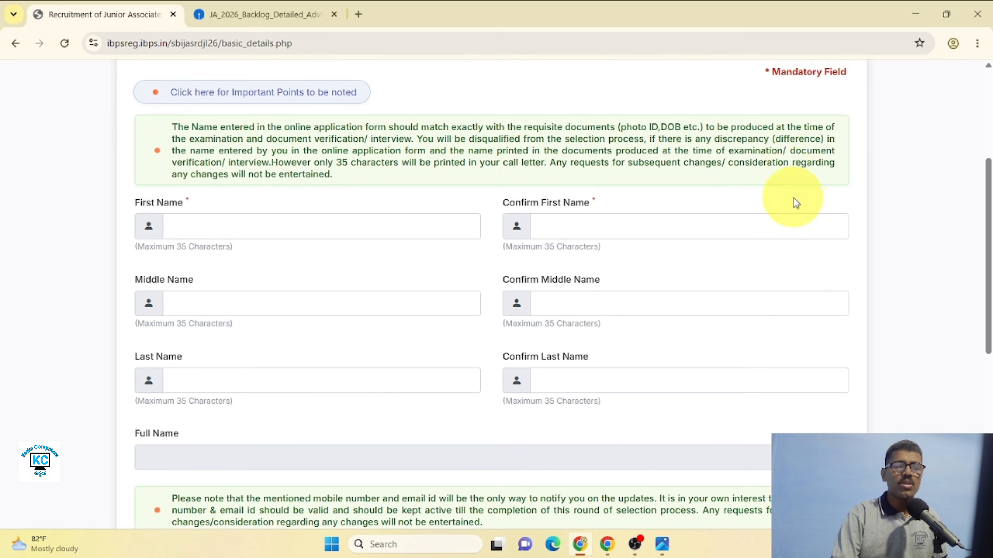
scroll(793, 198, down, 2)
click(238, 169)
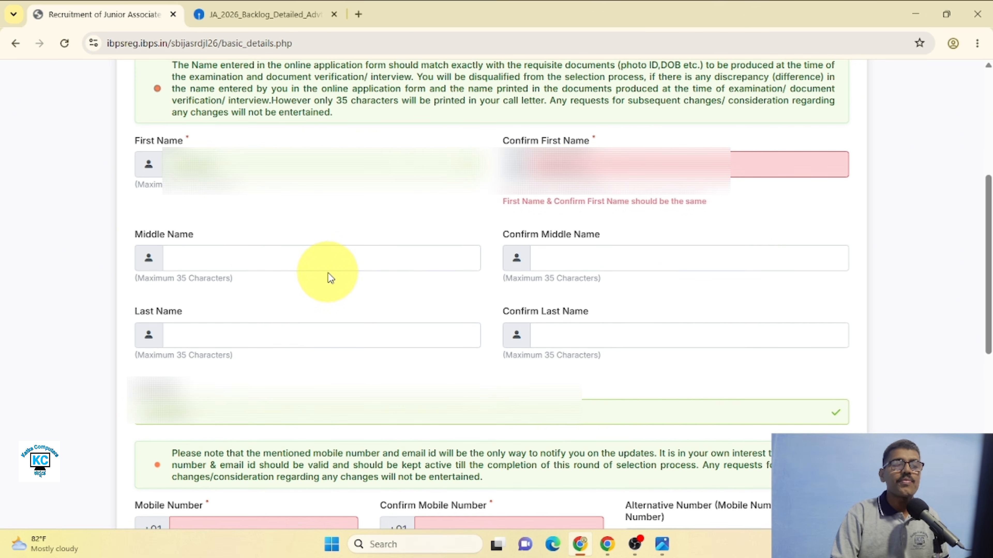
click(290, 245)
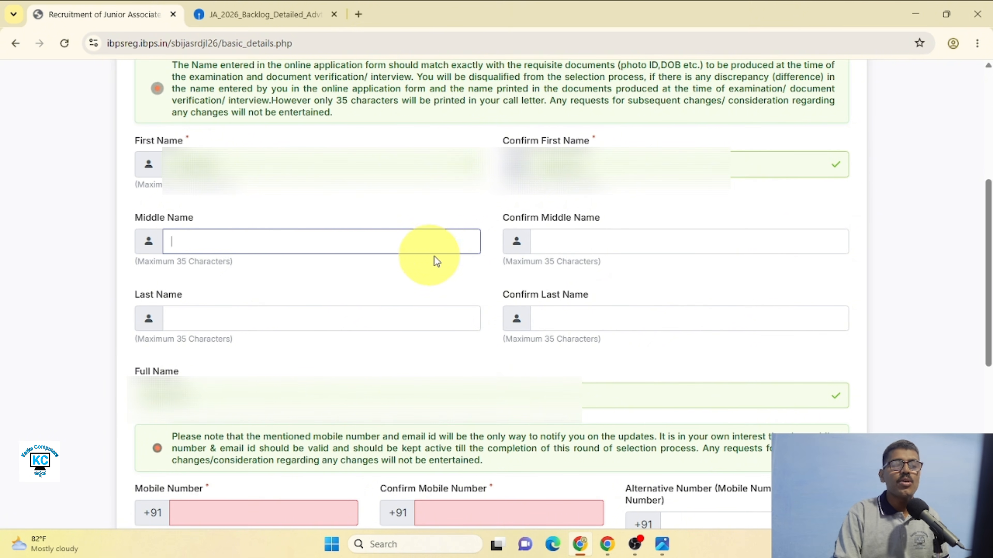
Leave the middle and last names empty, enter and confirm the applicant's mobile number, and fill in the alternative number
scroll(433, 258, down, 2)
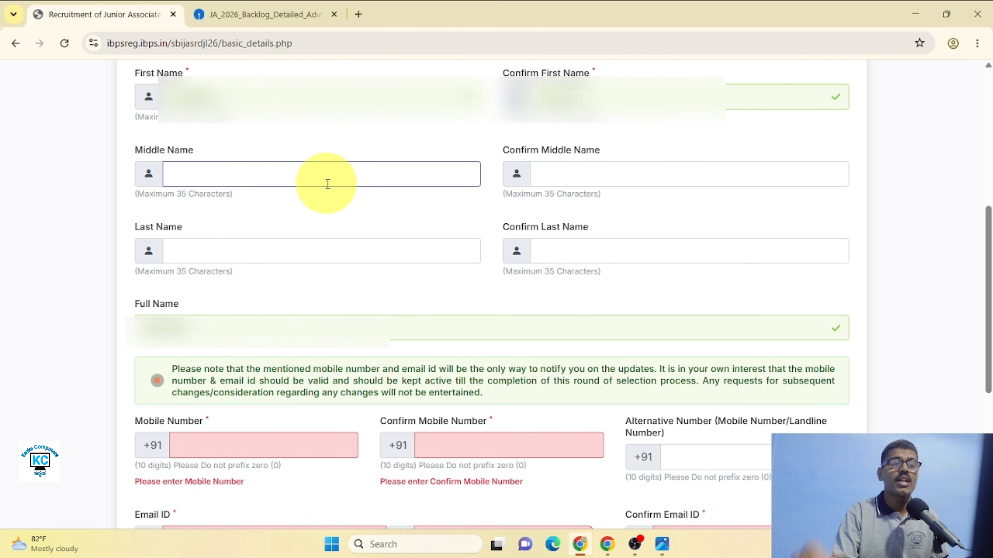
scroll(328, 183, down, 2)
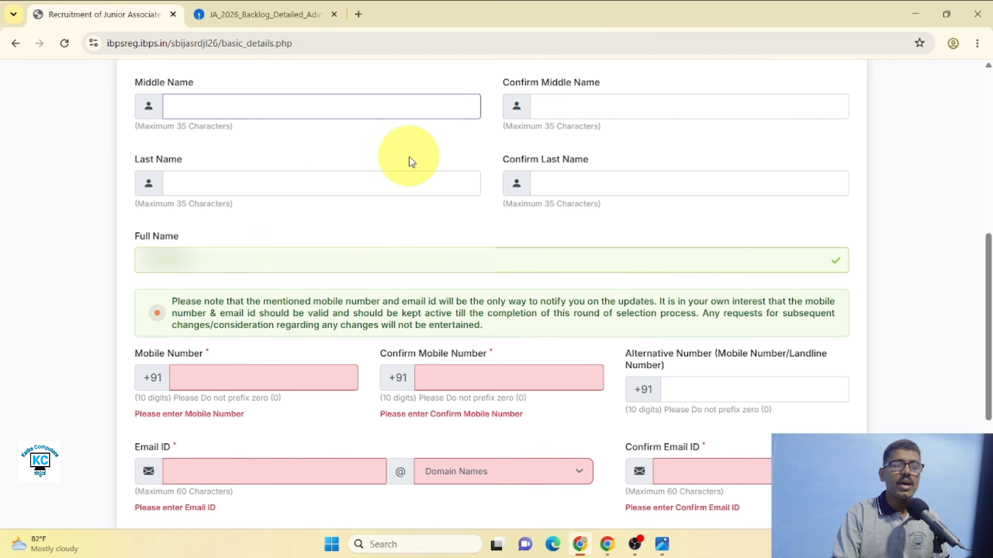
scroll(316, 300, up, 1)
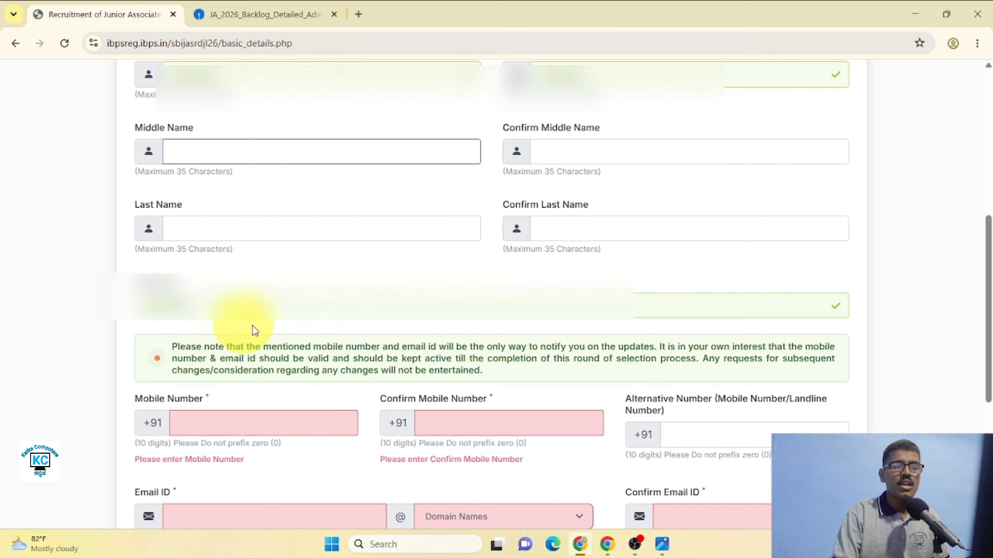
scroll(344, 321, down, 2)
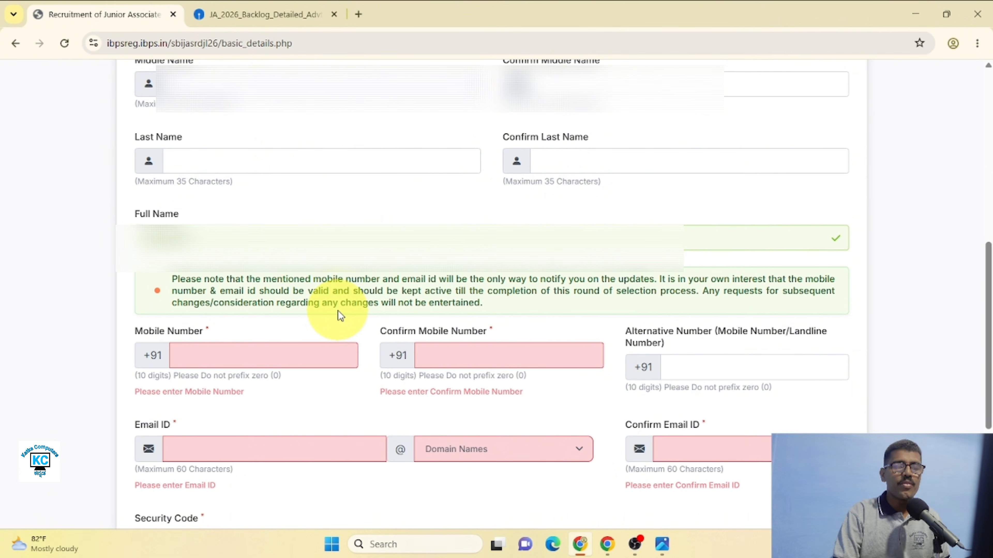
scroll(338, 311, down, 4)
scroll(332, 310, down, 2)
scroll(328, 182, up, 4)
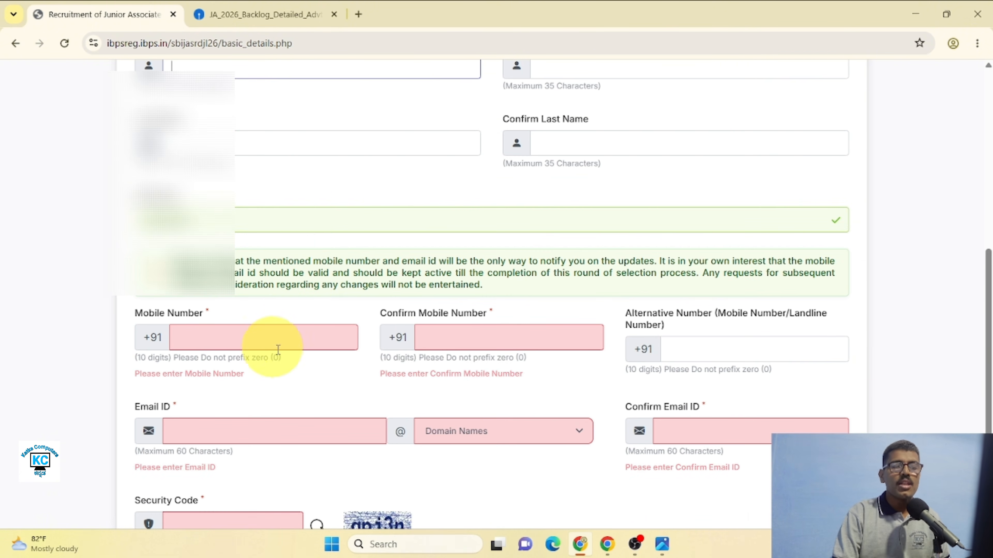
click(284, 338)
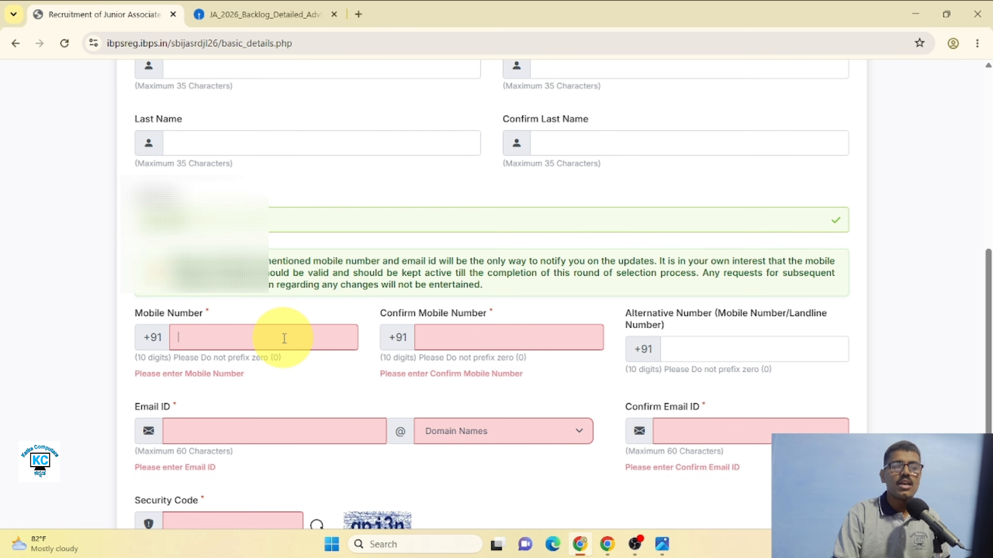
scroll(284, 338, up, 2)
scroll(284, 338, down, 1)
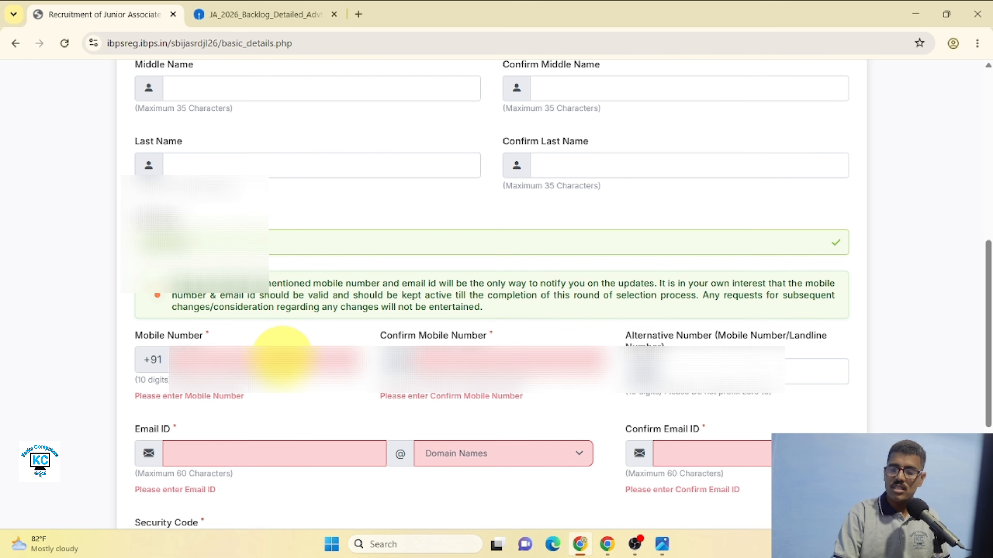
text(...)
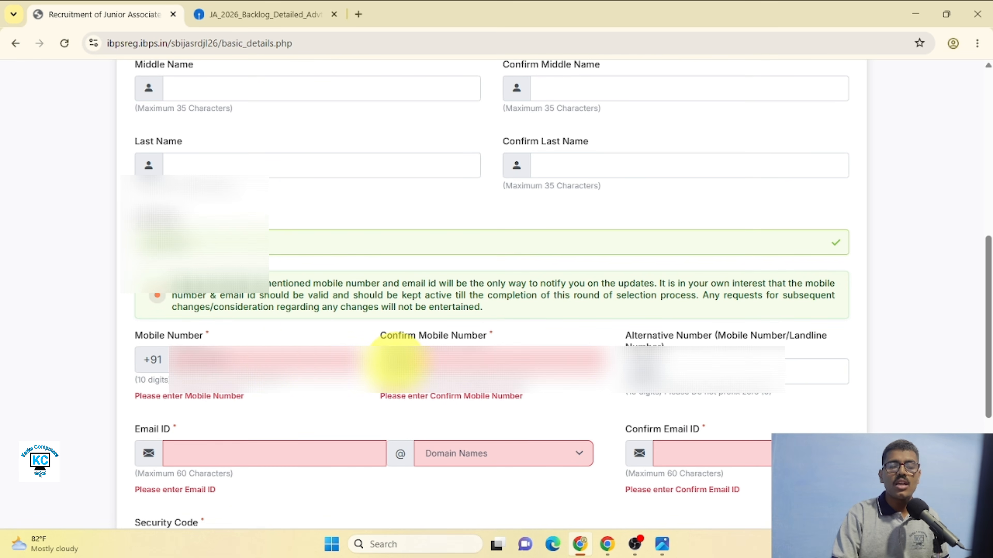
click(399, 361)
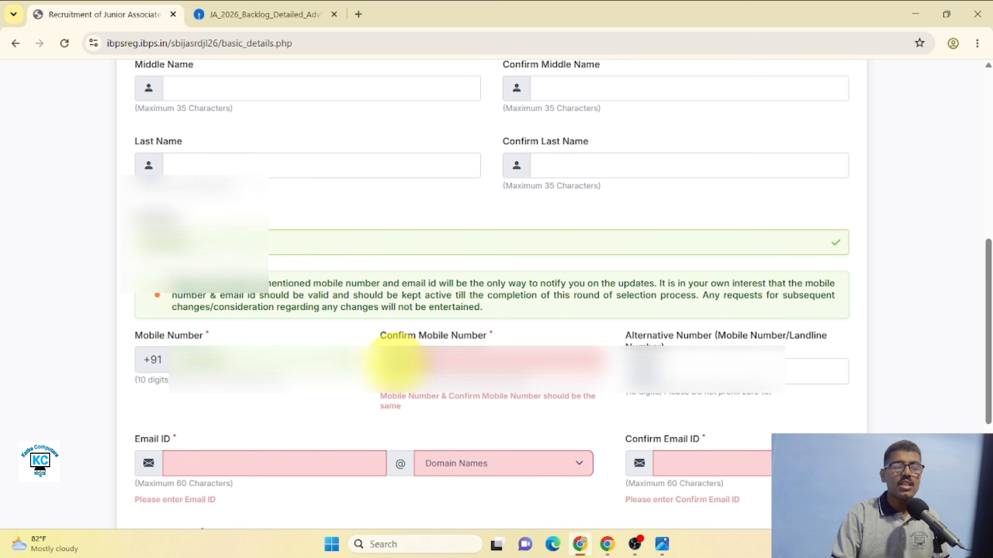
click(778, 383)
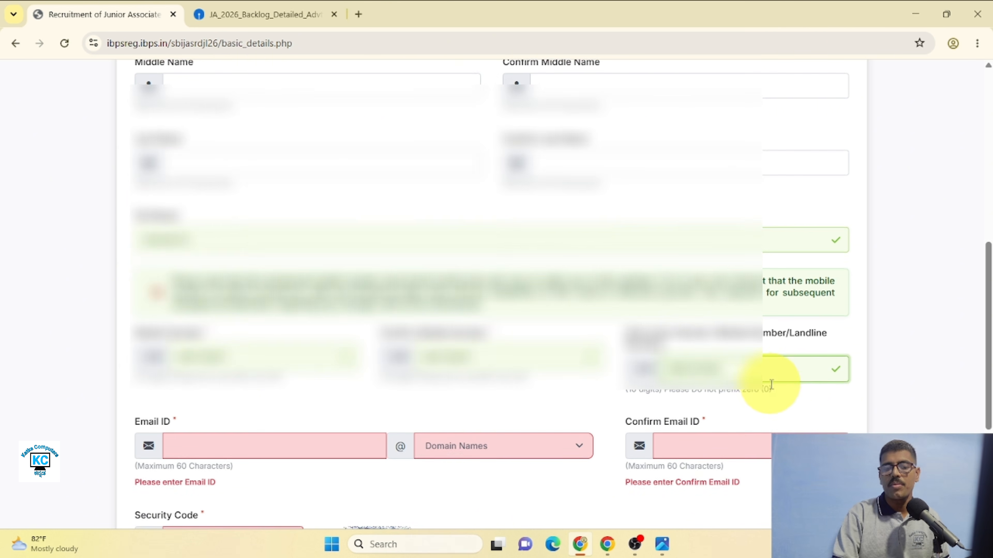
Enter the applicant's email ID with the gmail.com domain and fill in the matching confirmation email
scroll(778, 395, down, 3)
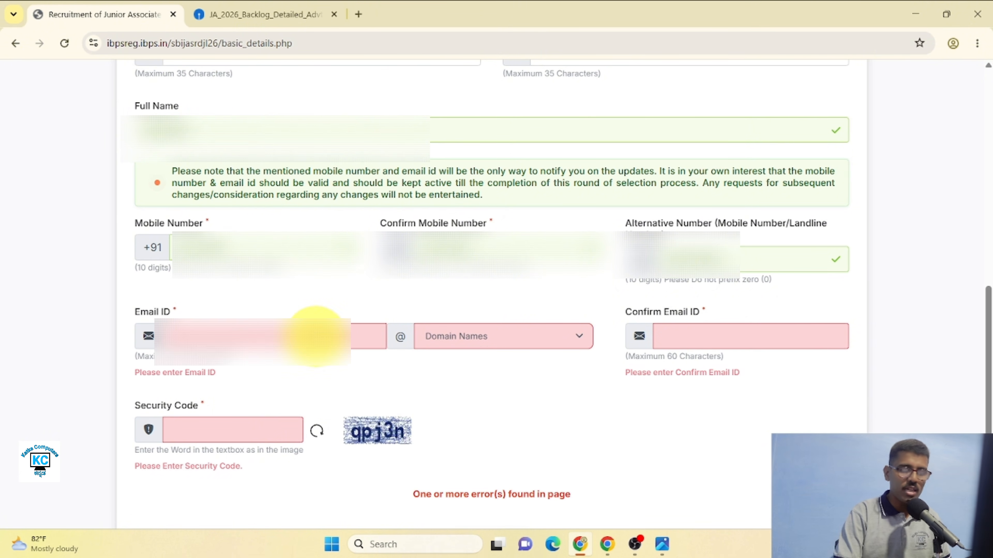
click(546, 331)
click(535, 390)
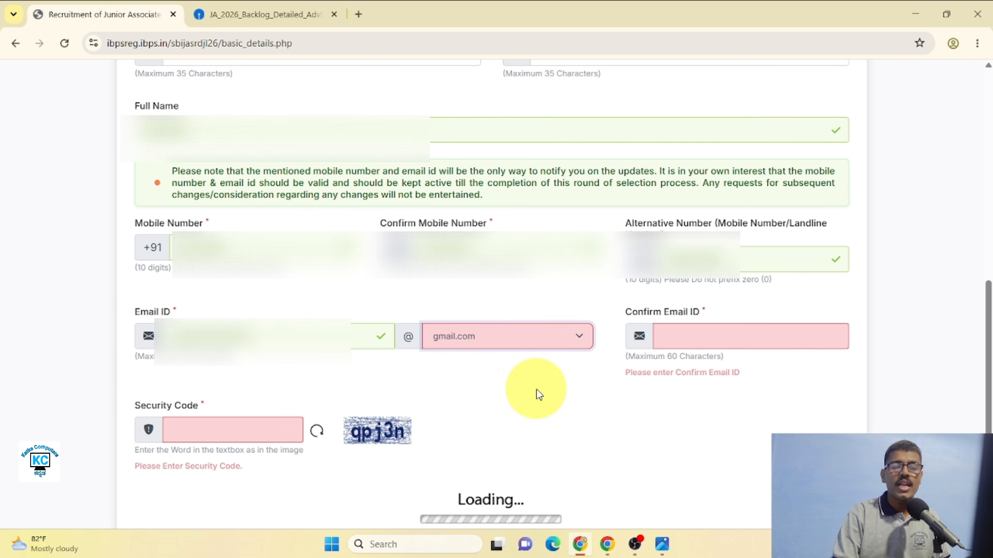
click(700, 342)
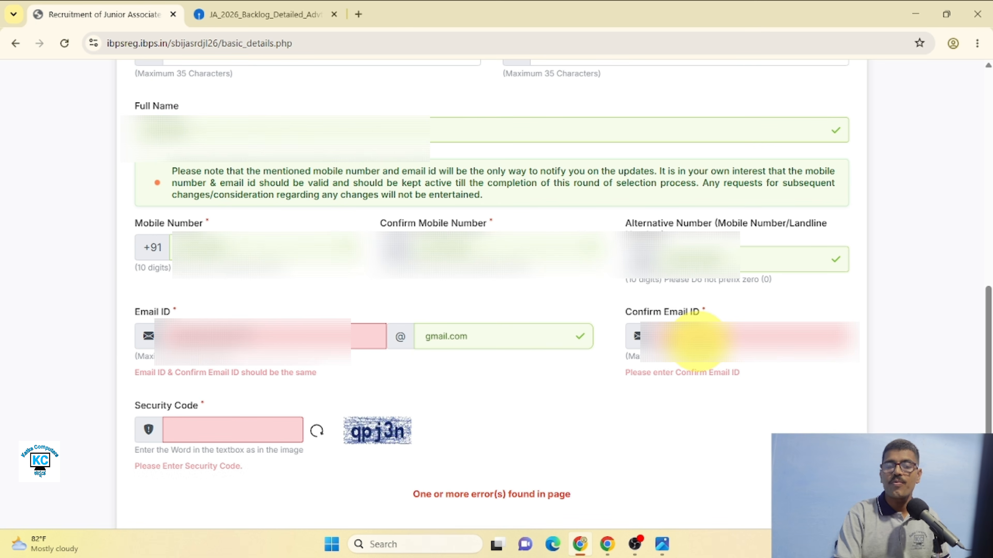
key(ctrl+v)
click(553, 391)
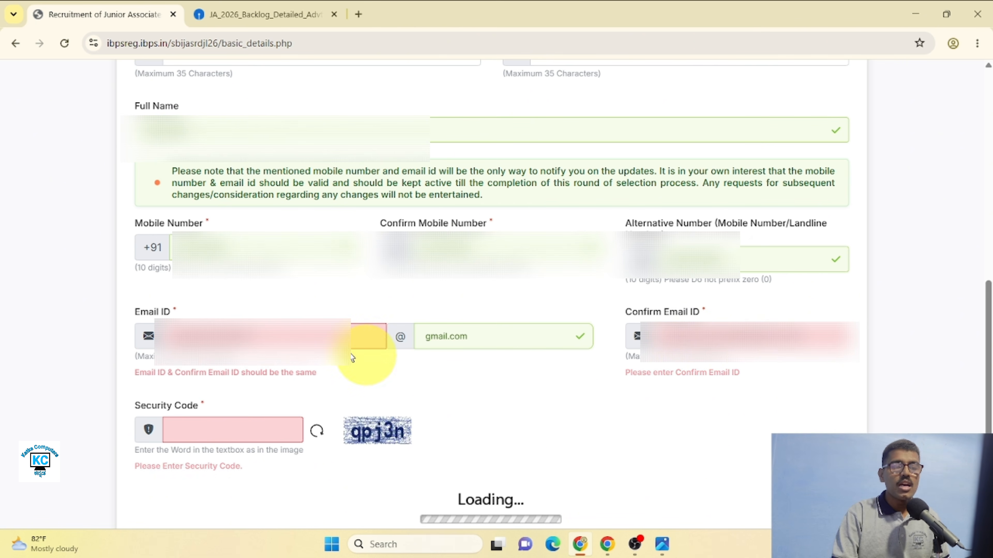
scroll(559, 381, down, 1)
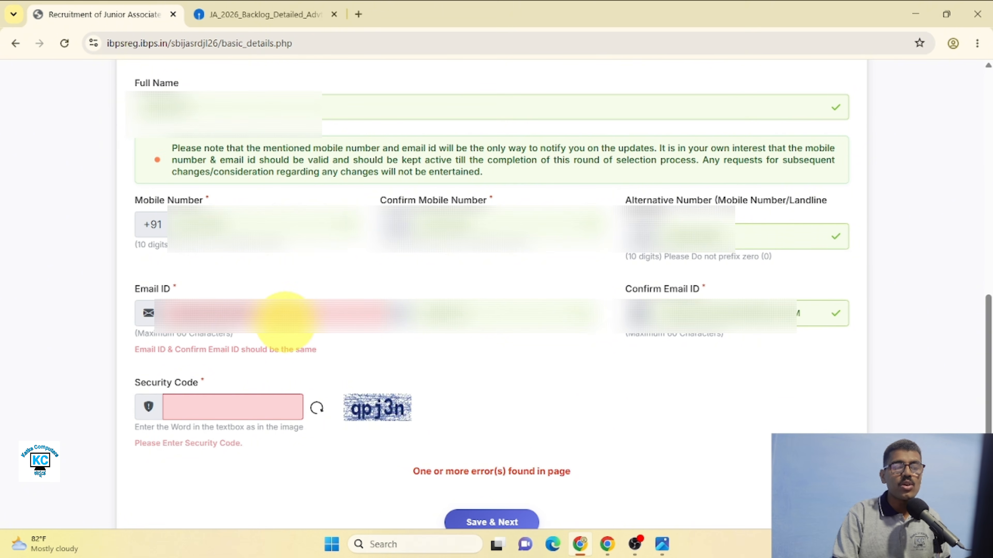
scroll(441, 352, down, 1)
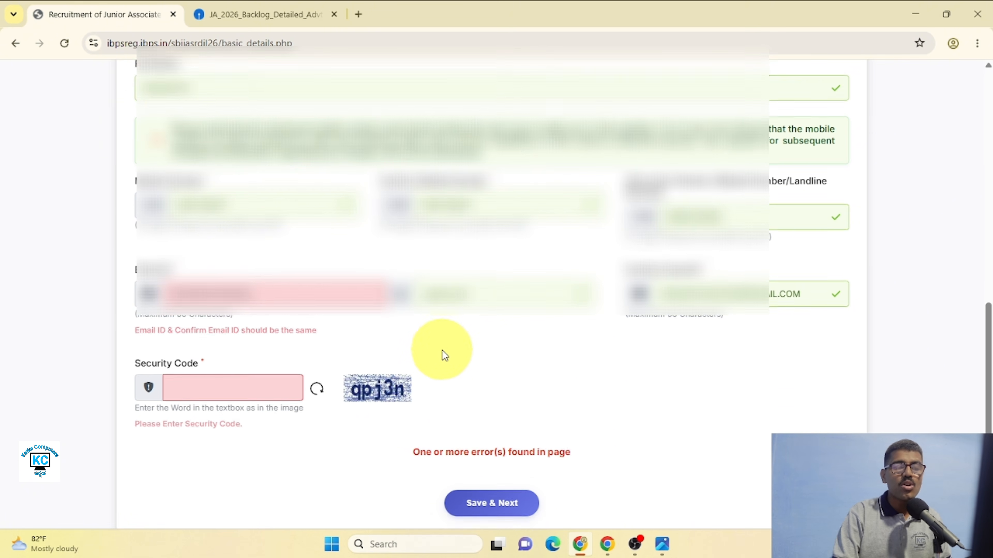
Enter the security code shown in the image, save the Basic Information form, and confirm the submission
click(285, 267)
click(514, 313)
scroll(514, 313, down, 1)
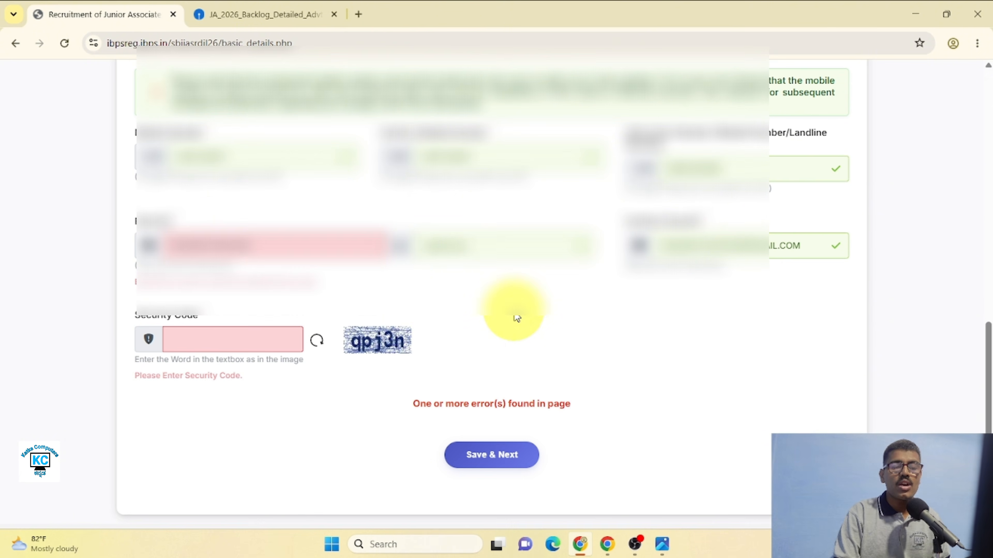
click(216, 340)
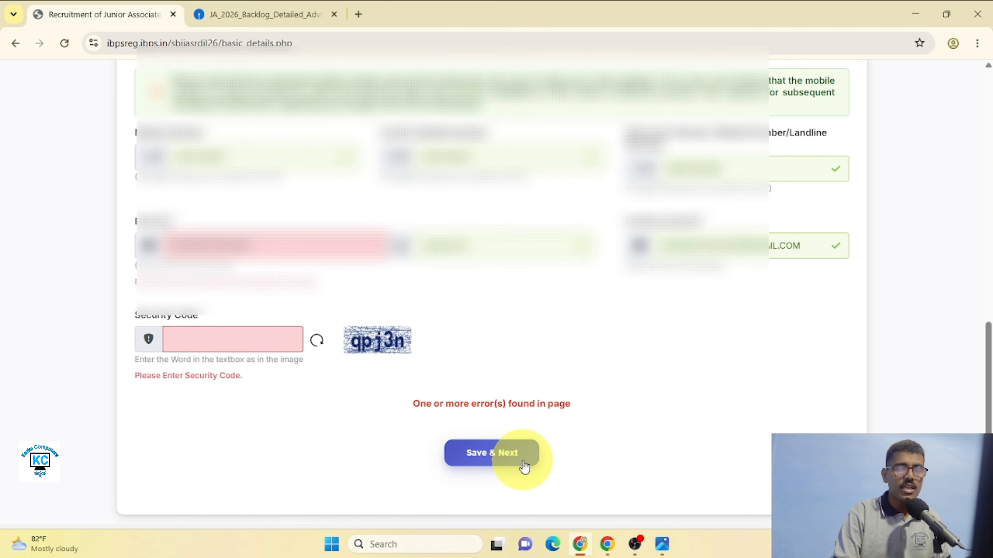
text(qpj3n)
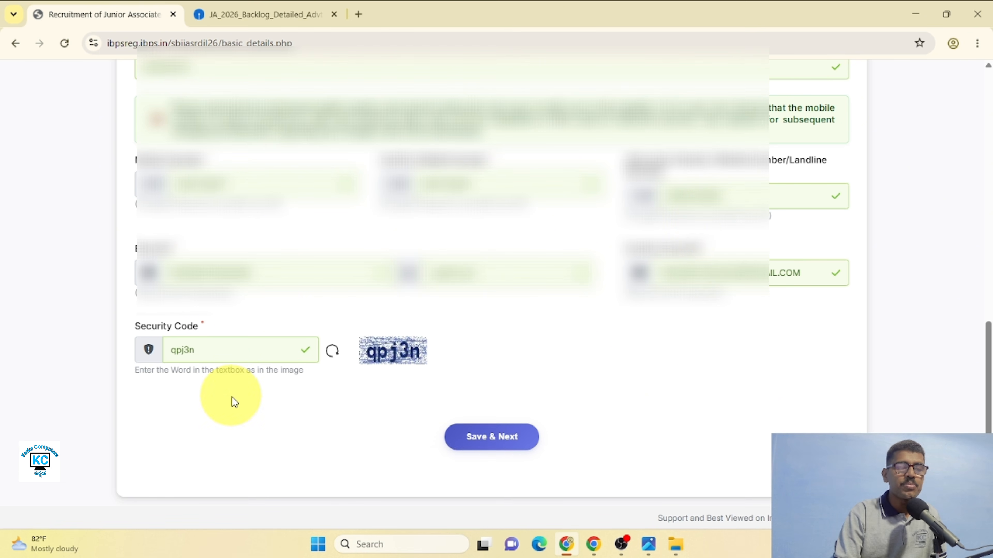
click(481, 448)
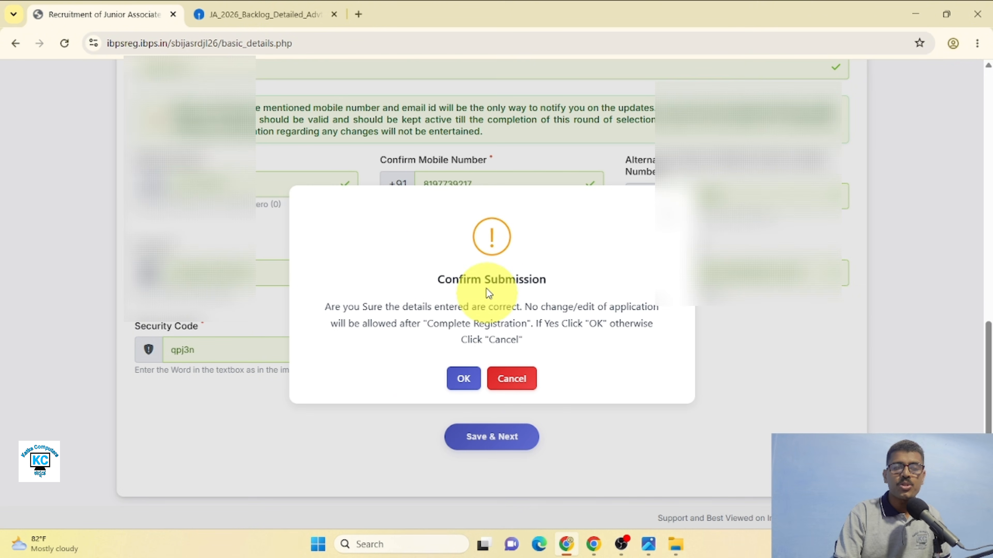
click(463, 377)
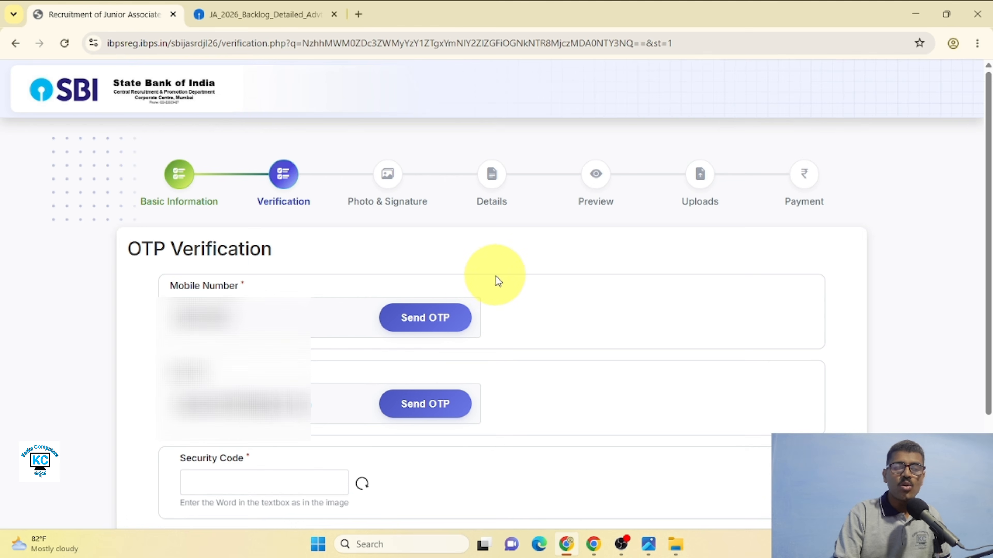
Verify the mobile number and email ID with the security code and OTPs, and proceed to Photo & Signature
scroll(497, 279, down, 3)
scroll(318, 178, up, 2)
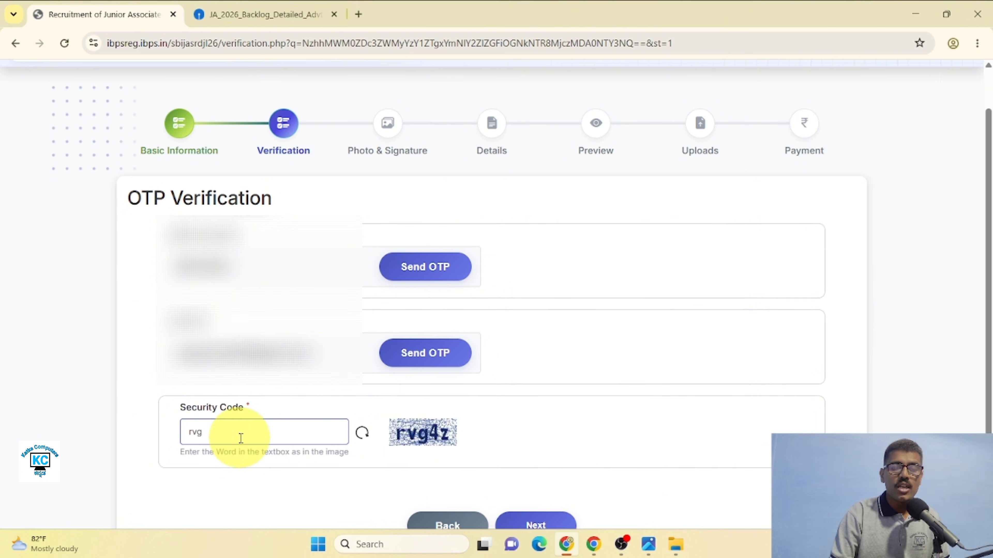
click(456, 273)
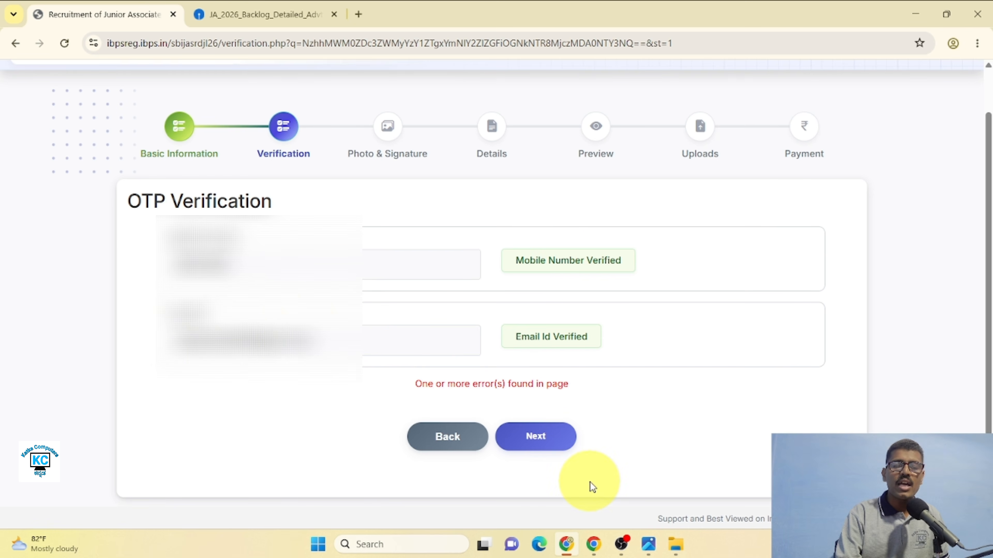
click(560, 445)
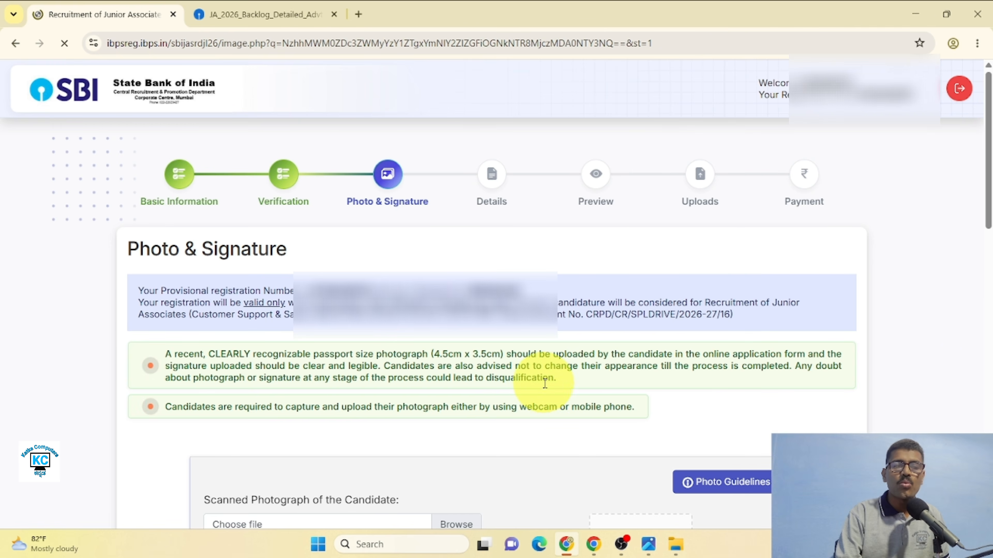
Upload sphoto.jpg from Downloads as the scanned photograph of the candidate
scroll(544, 384, down, 3)
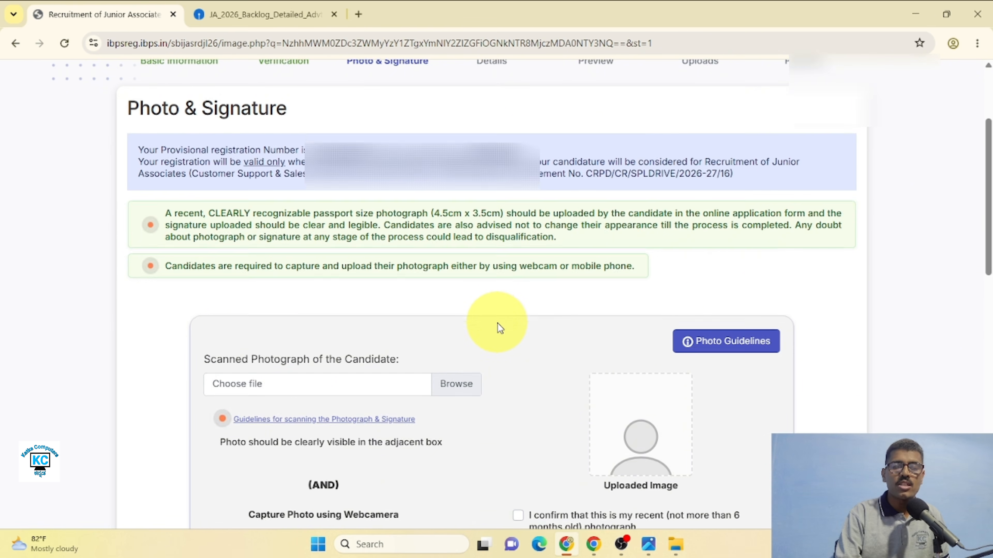
scroll(497, 323, down, 3)
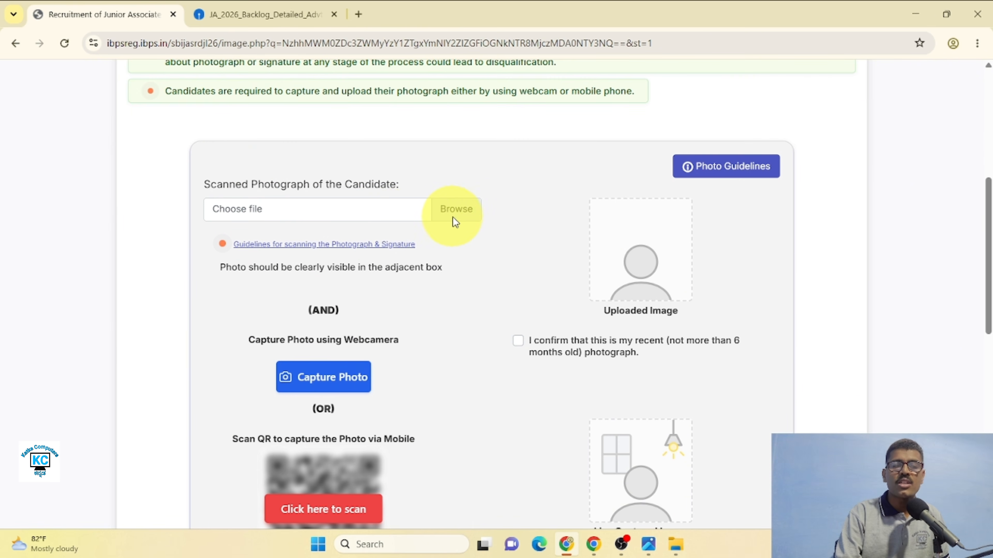
click(463, 213)
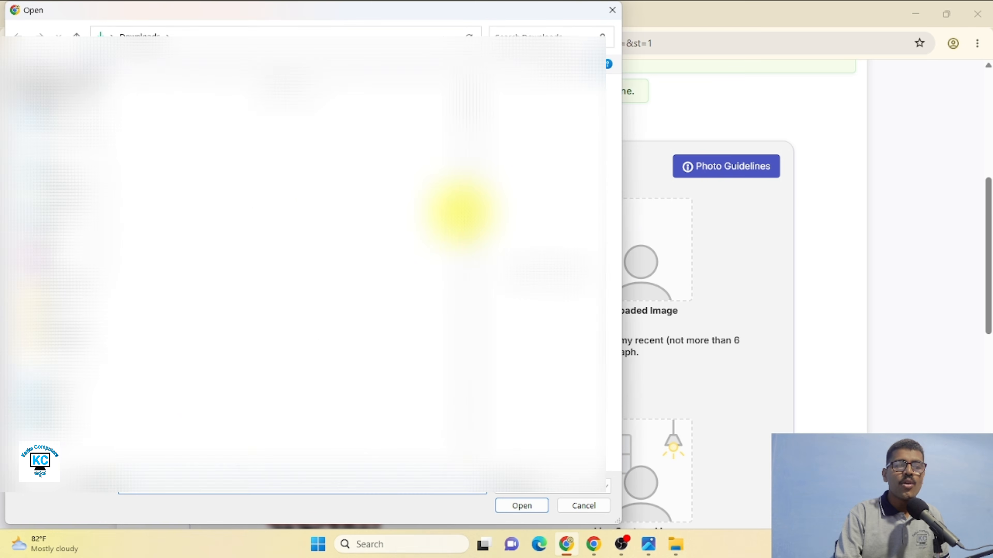
click(156, 129)
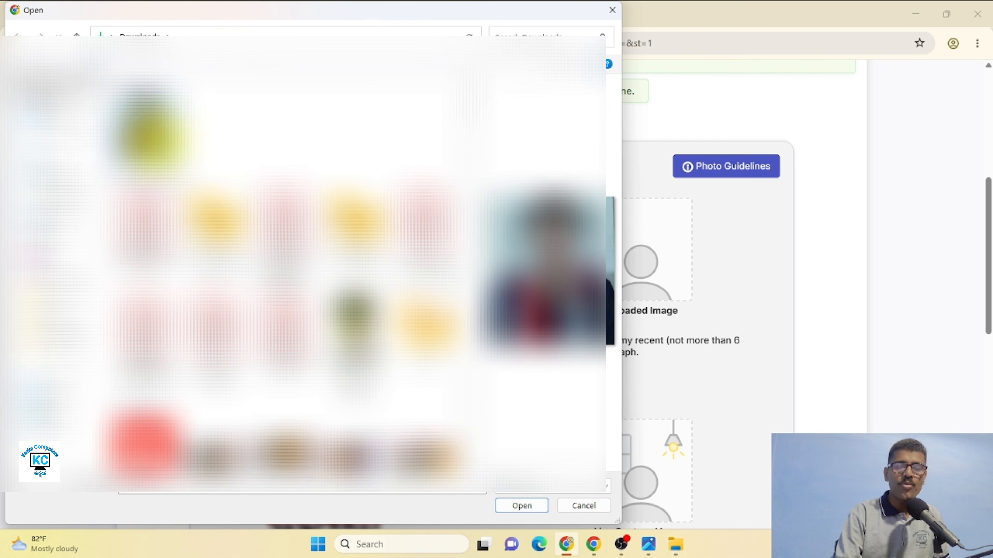
click(523, 508)
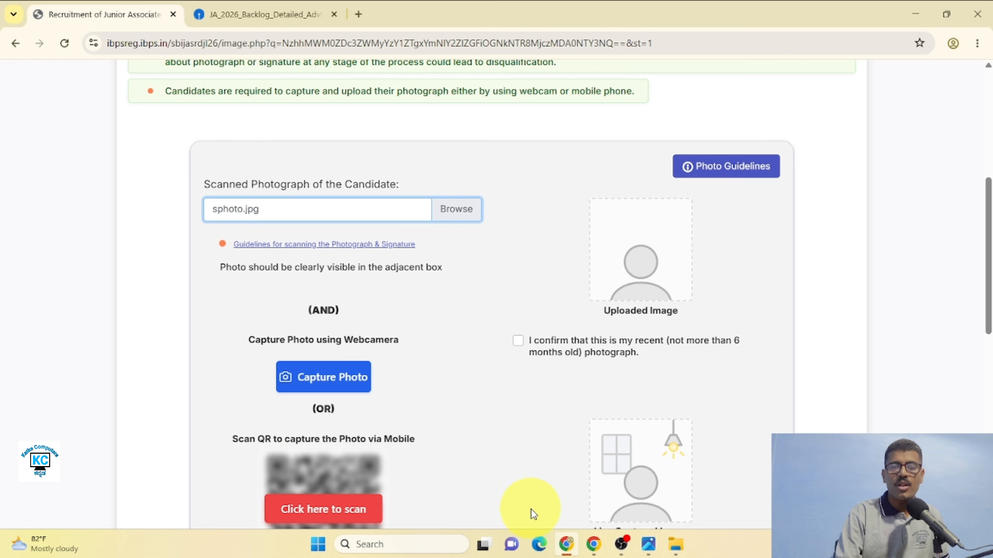
Upload sign2.jpeg as the scanned signature of the candidate
scroll(489, 356, down, 1)
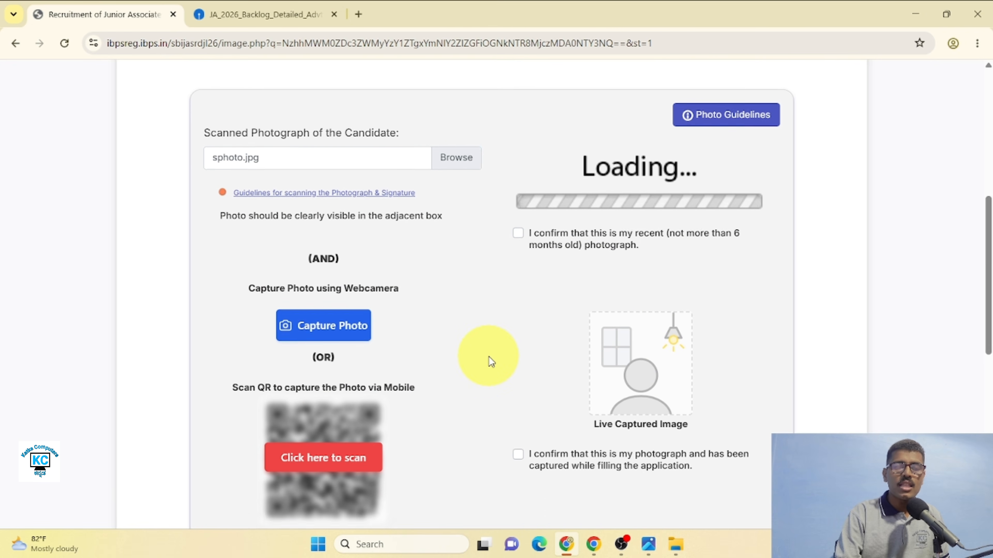
scroll(489, 356, down, 5)
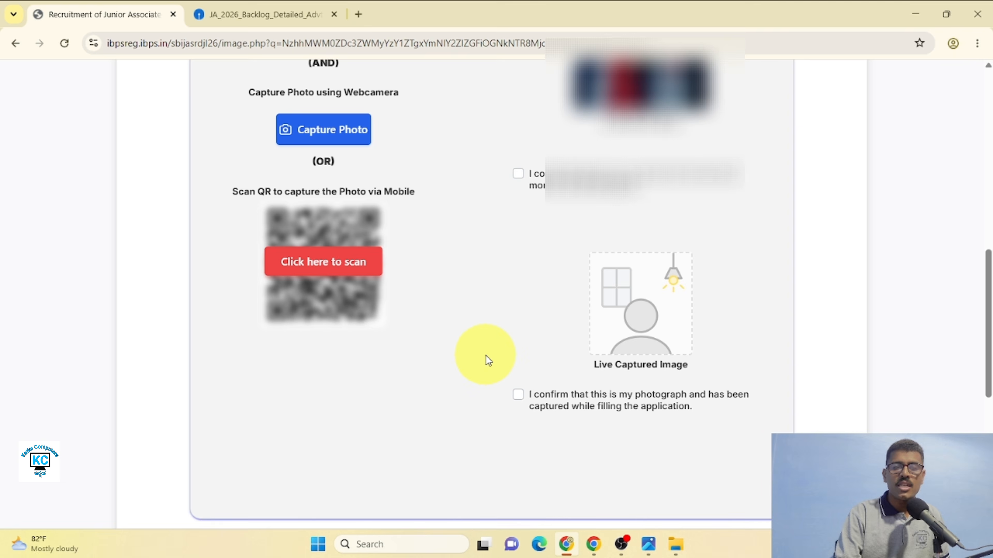
scroll(485, 355, down, 9)
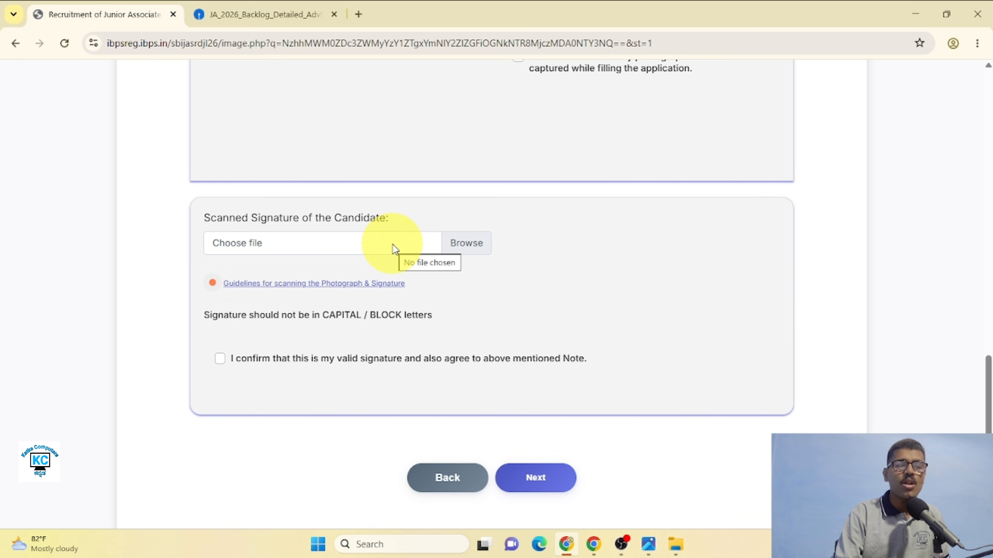
click(475, 251)
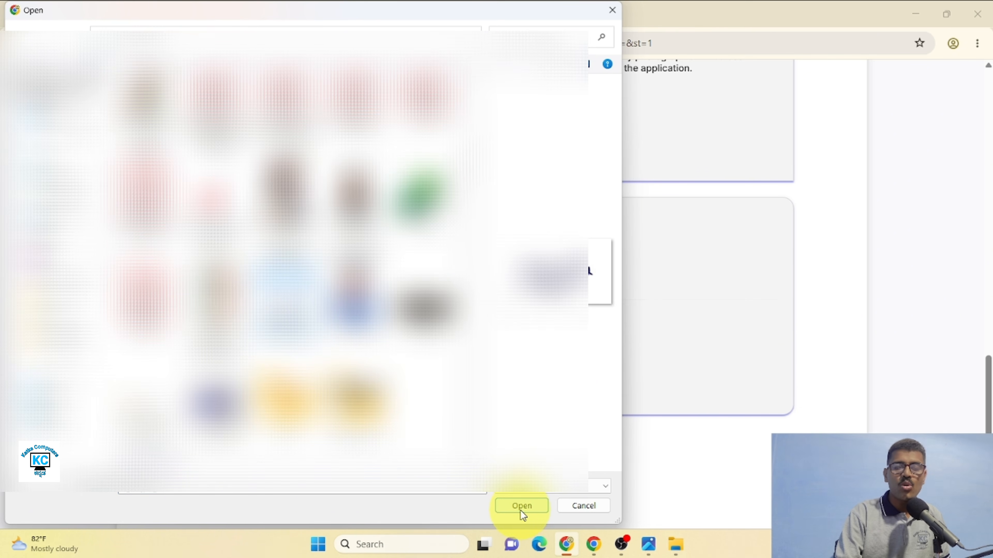
click(521, 510)
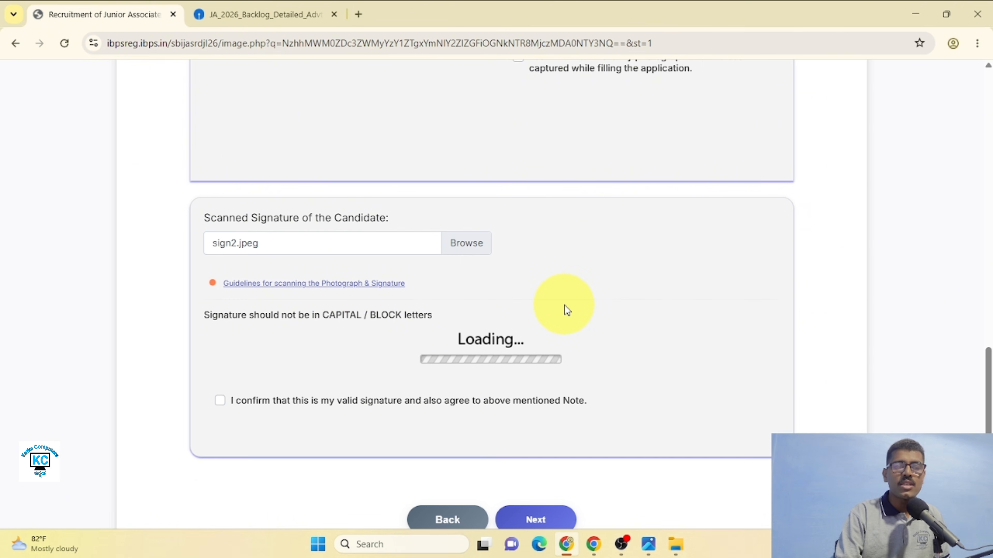
Tick the declarations that the uploaded photograph is recent and that the live image was captured while filling the application
scroll(567, 311, up, 2)
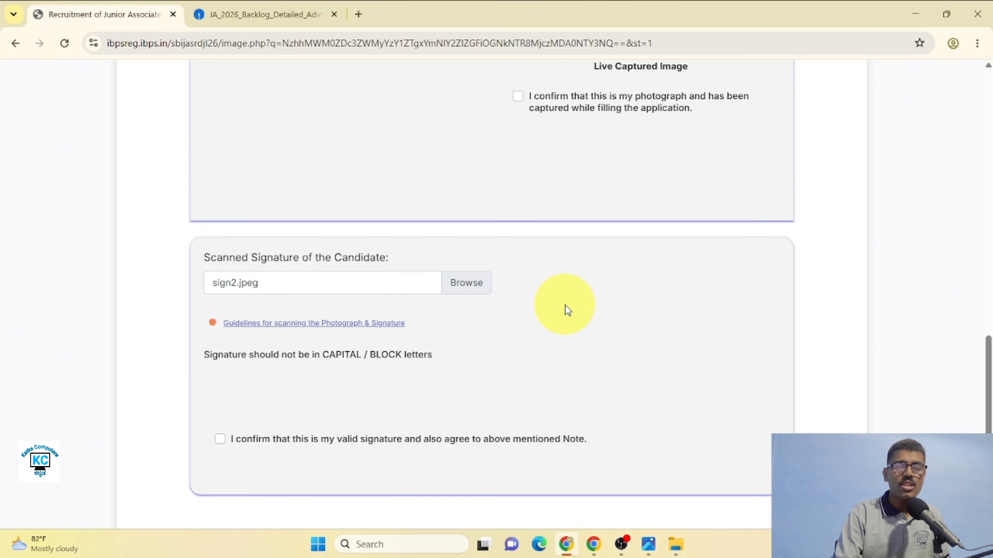
scroll(547, 407, up, 5)
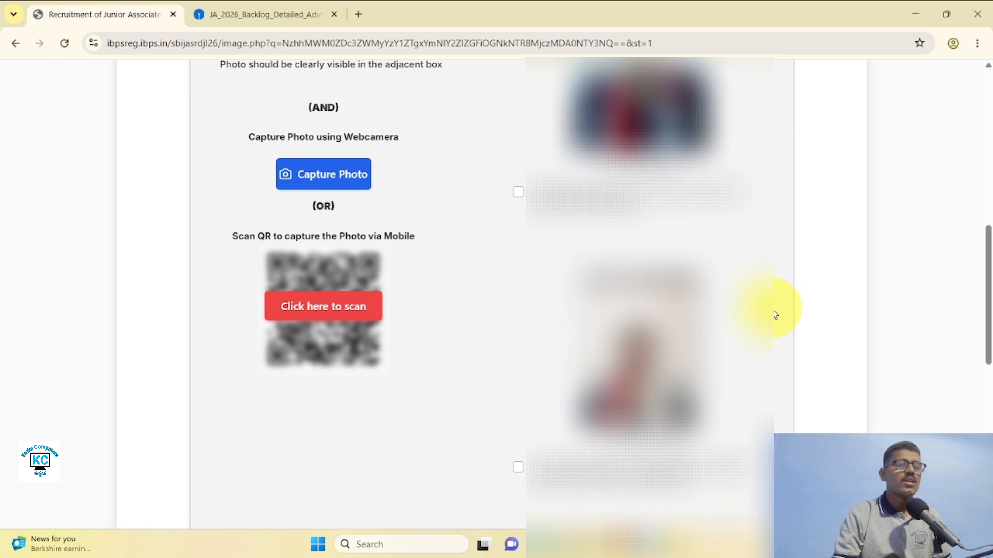
scroll(776, 315, up, 5)
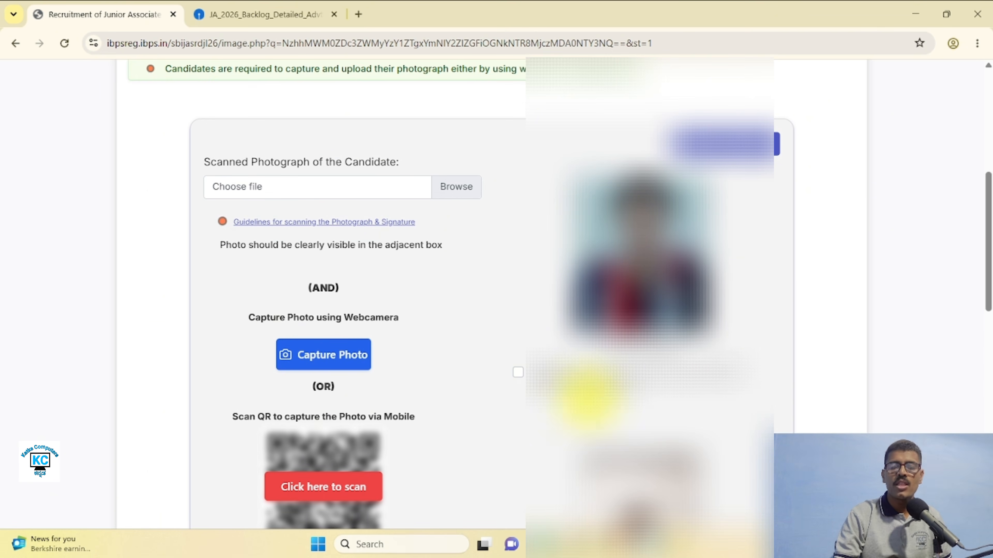
click(518, 373)
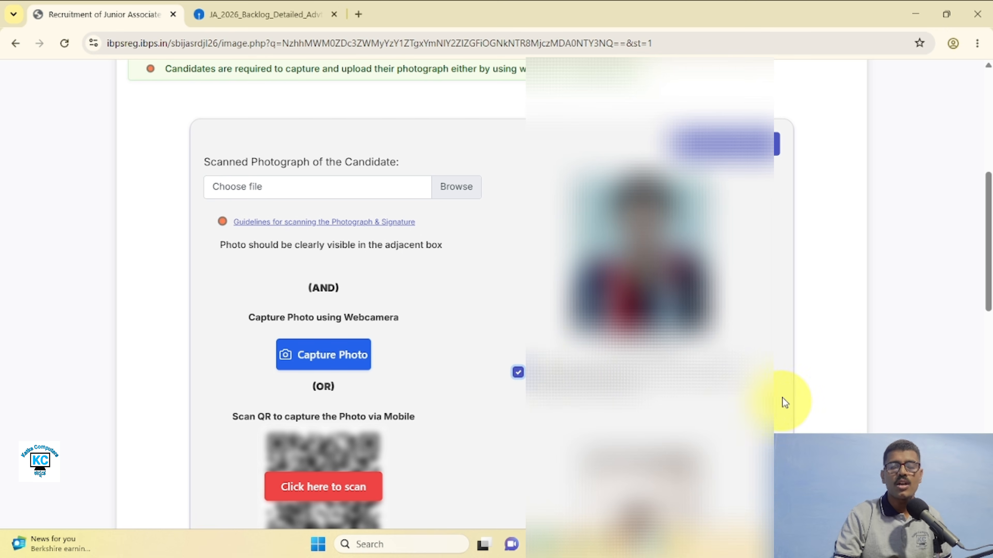
scroll(780, 391, down, 5)
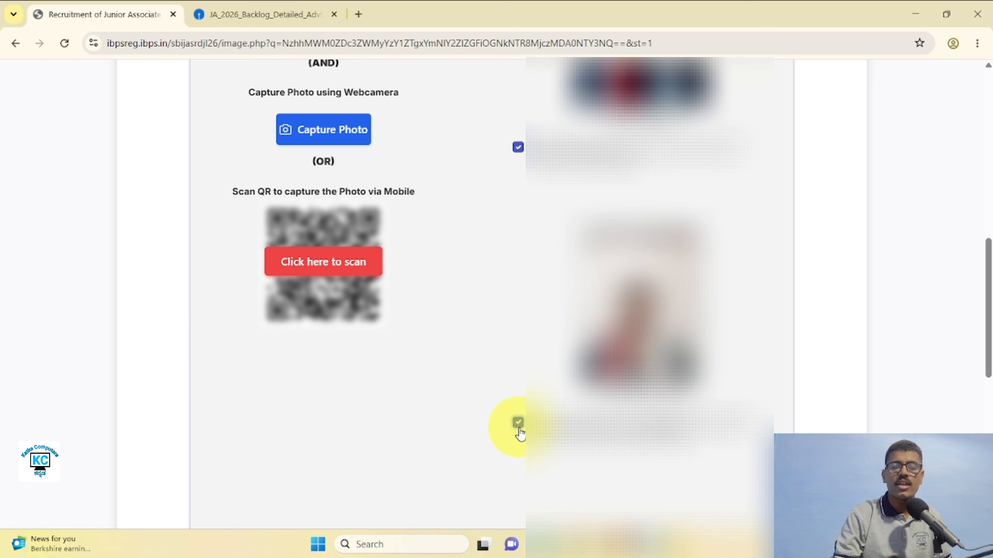
Confirm that the uploaded signature is valid and proceed to the Details stage
scroll(462, 418, down, 7)
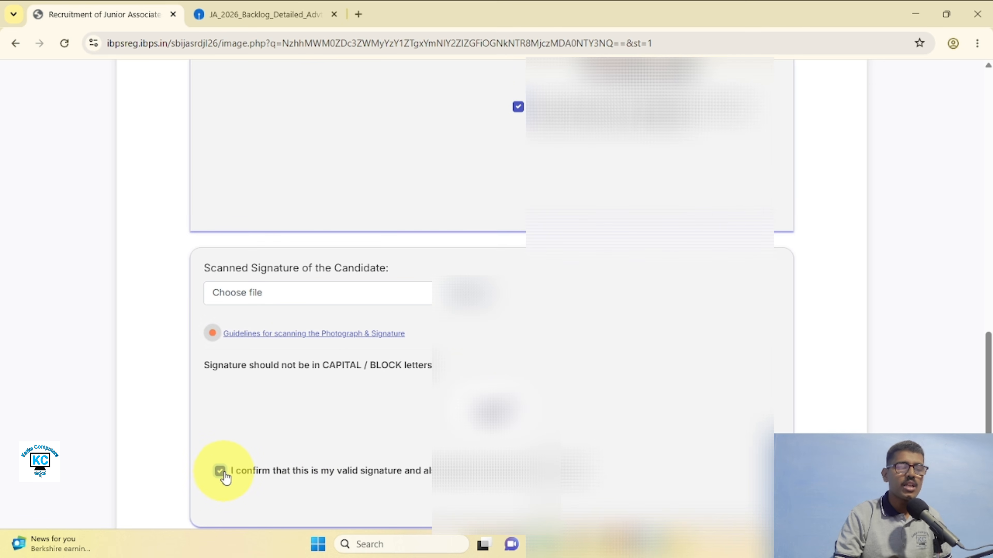
scroll(567, 413, down, 1)
scroll(603, 363, down, 2)
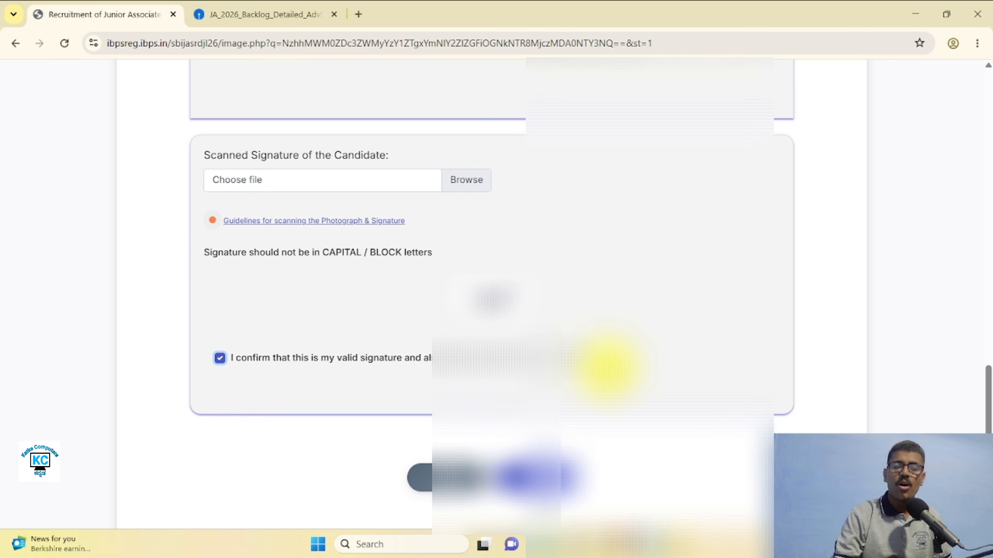
click(546, 476)
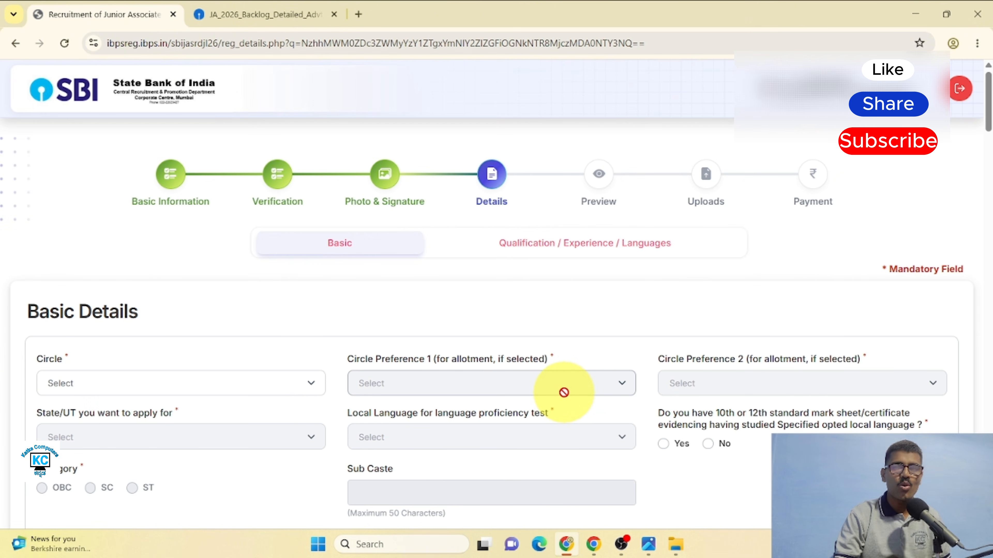
In Basic Details, select BENGALURU as the Circle and KARNATAKA as the State/UT to apply for
scroll(195, 211, down, 3)
click(196, 212)
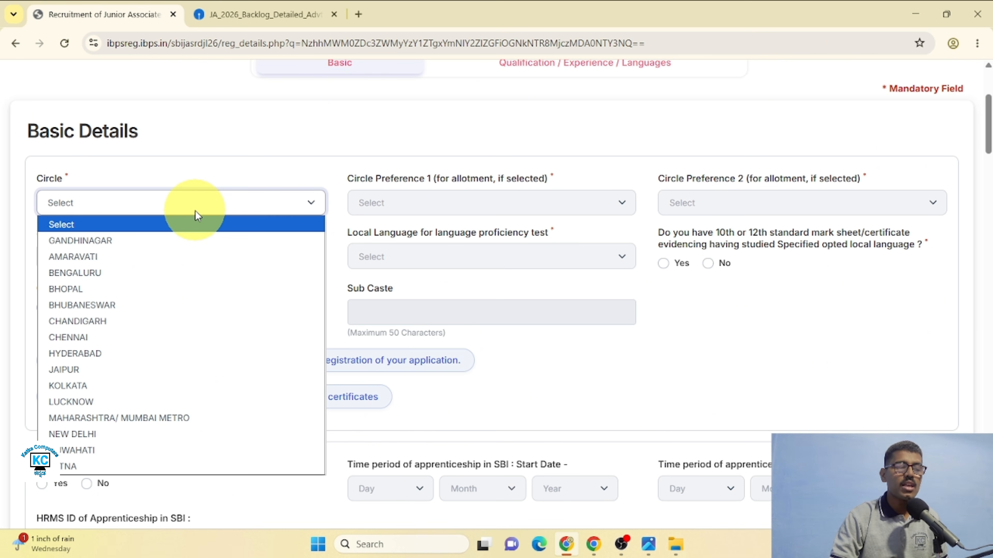
key(b)
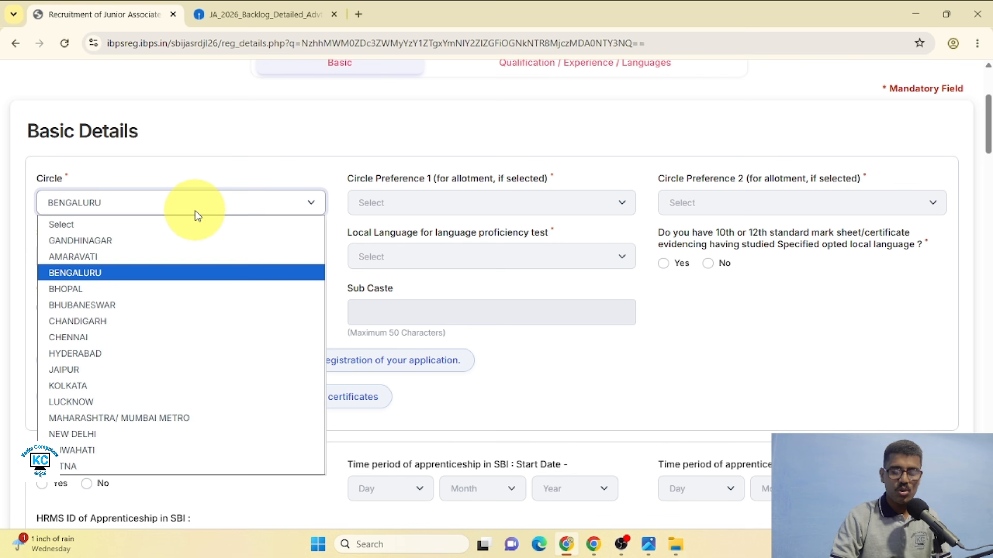
key(Return)
click(404, 206)
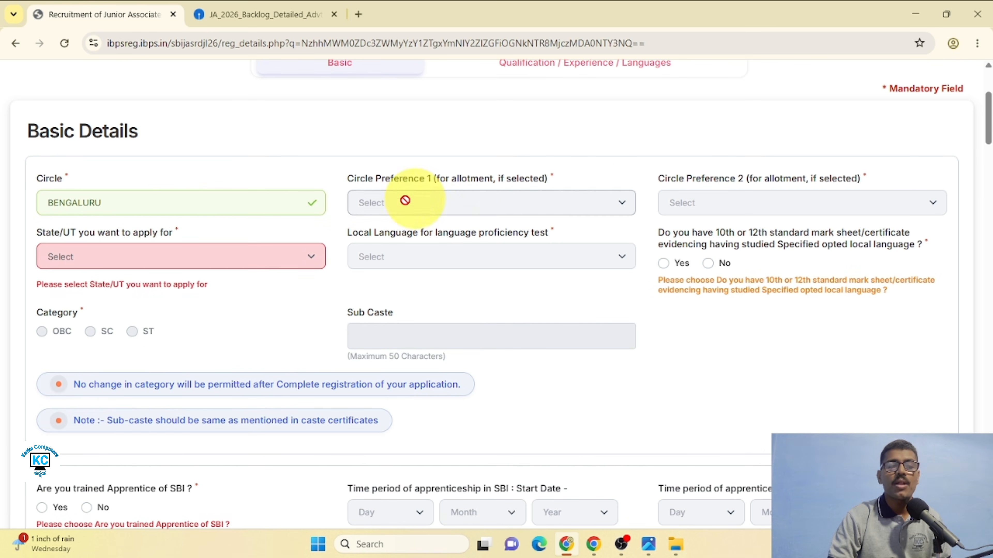
click(281, 257)
click(279, 294)
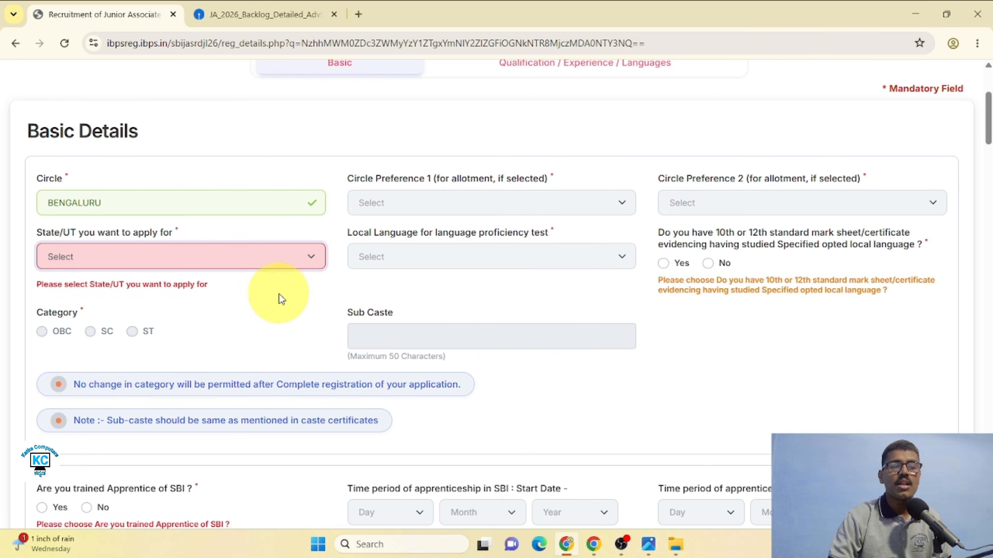
Select Kannada for the language proficiency test and answer Yes to having a 10th or 12th mark sheet for that language
click(590, 256)
click(543, 296)
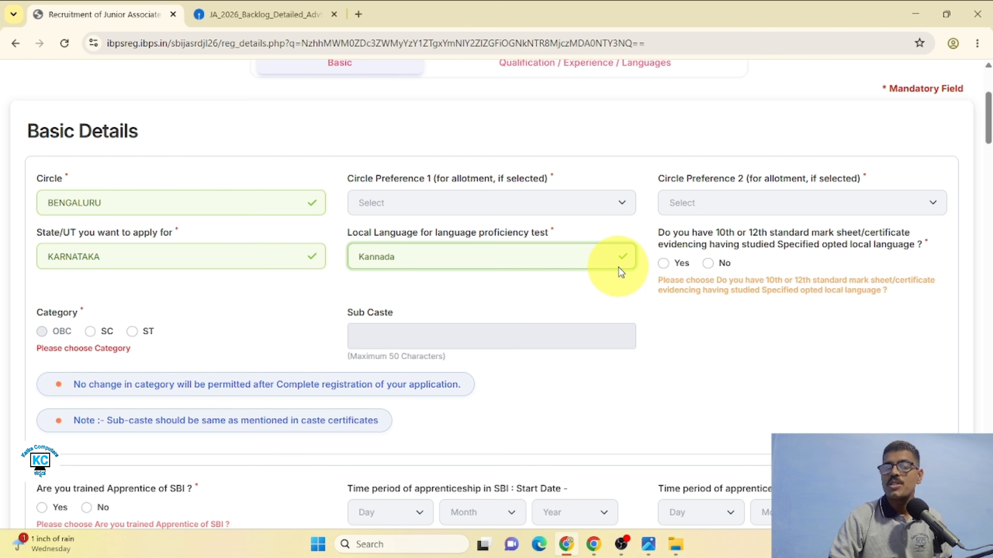
click(665, 264)
scroll(571, 288, up, 3)
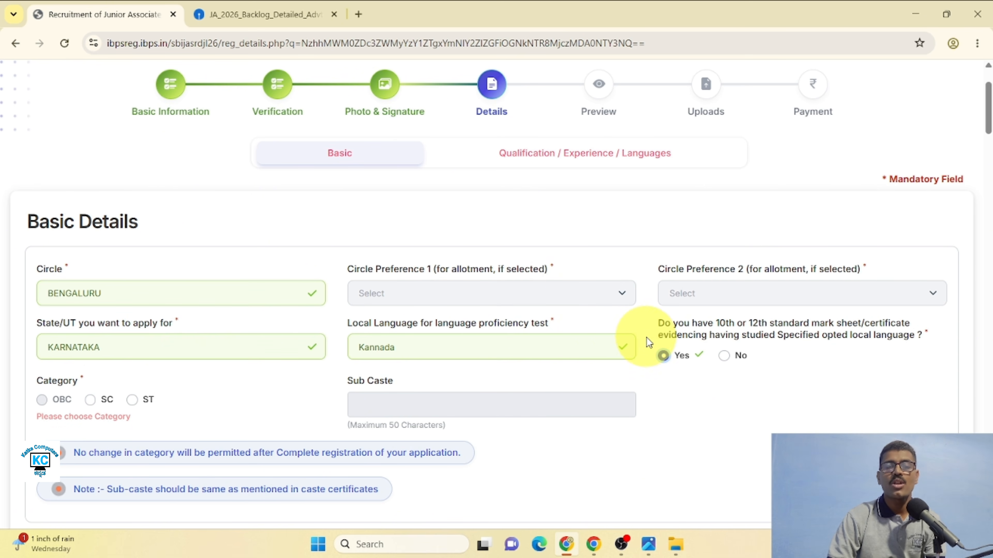
Choose SC as the category and acknowledge the category instructions
scroll(547, 287, down, 3)
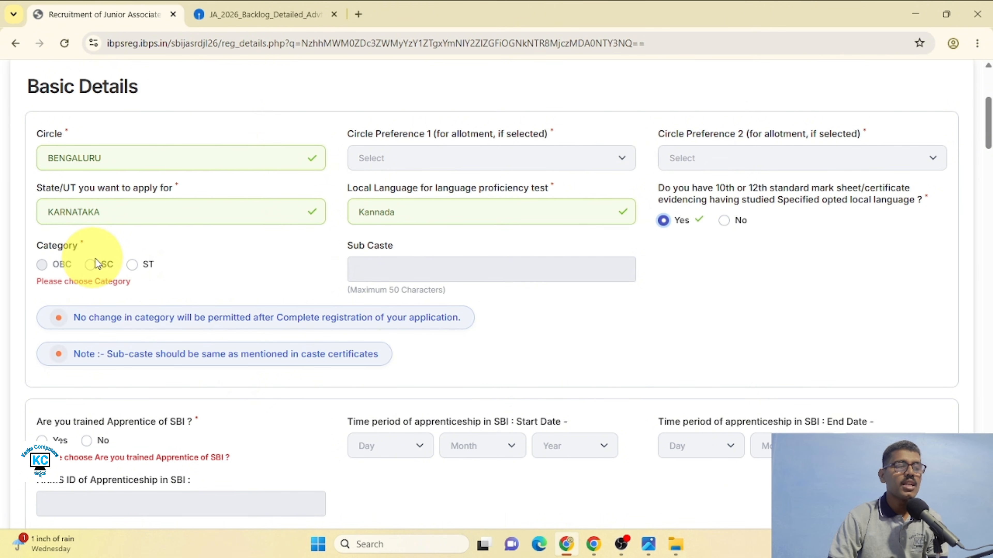
click(91, 265)
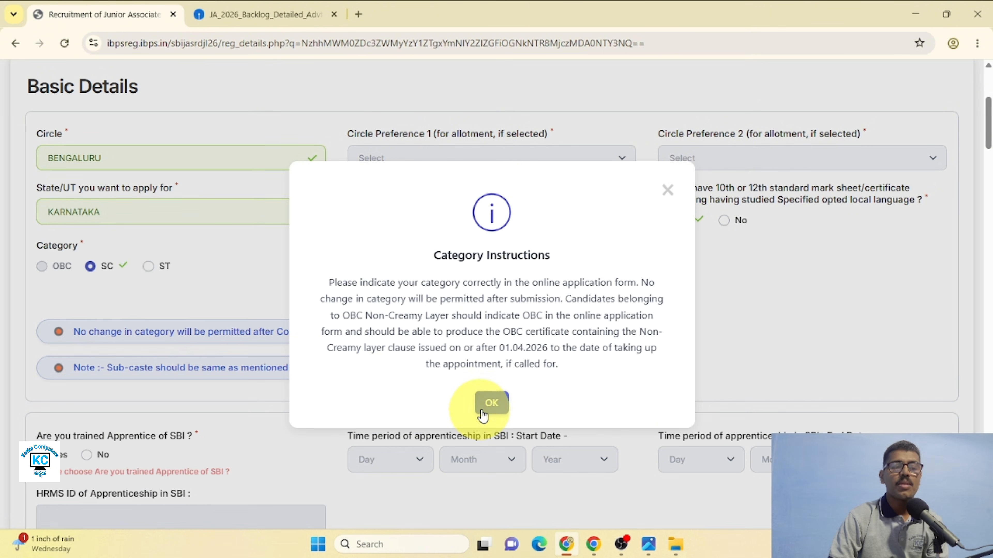
click(491, 405)
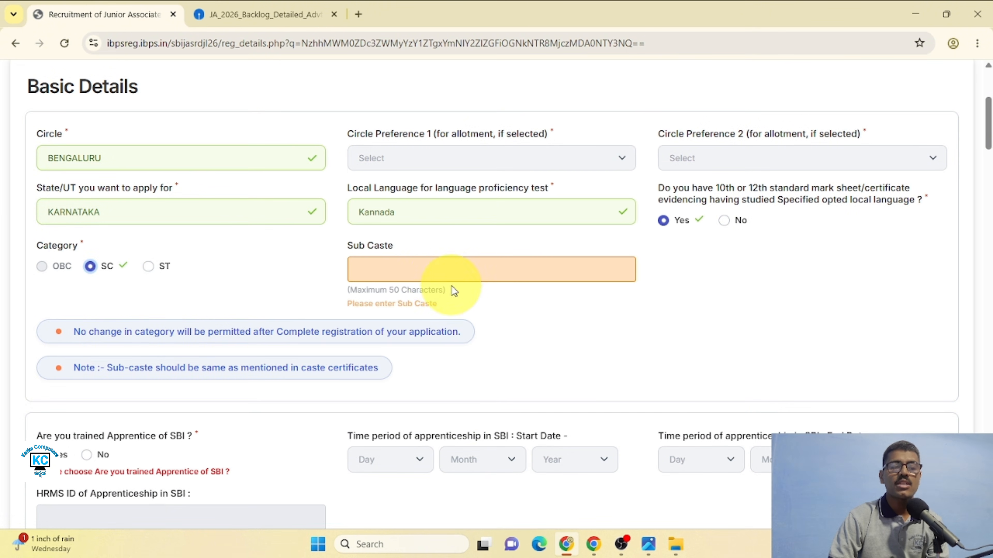
Enter DHOR as the sub caste in Basic Details
click(437, 274)
text(DHOR)
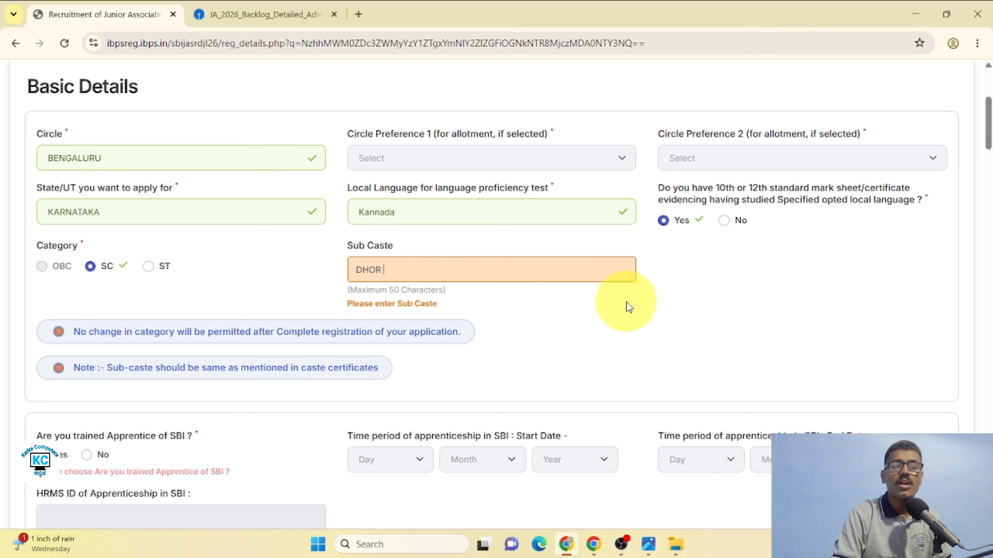
scroll(528, 354, down, 1)
click(528, 354)
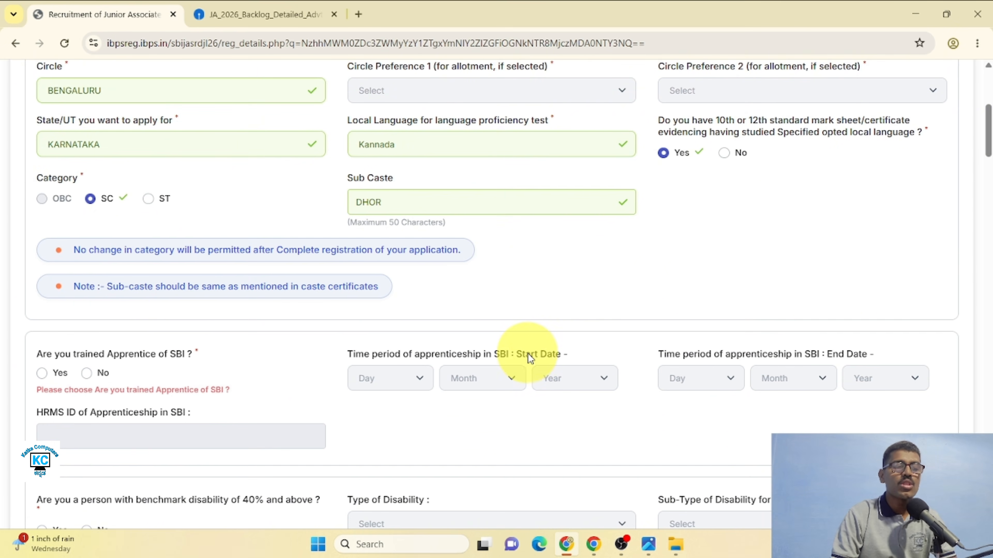
scroll(528, 328, up, 1)
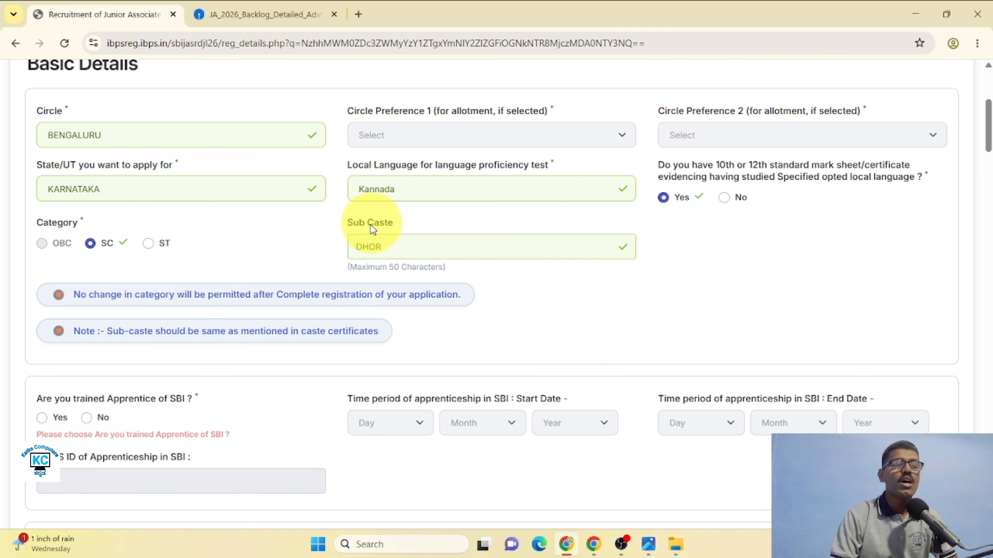
Answer No to being a trained Apprentice of SBI
scroll(522, 275, down, 5)
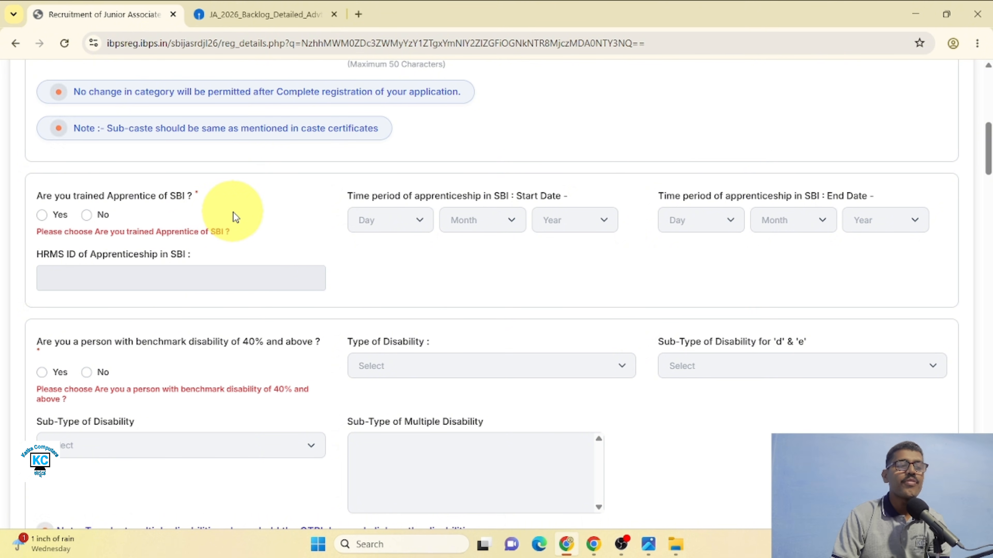
click(43, 216)
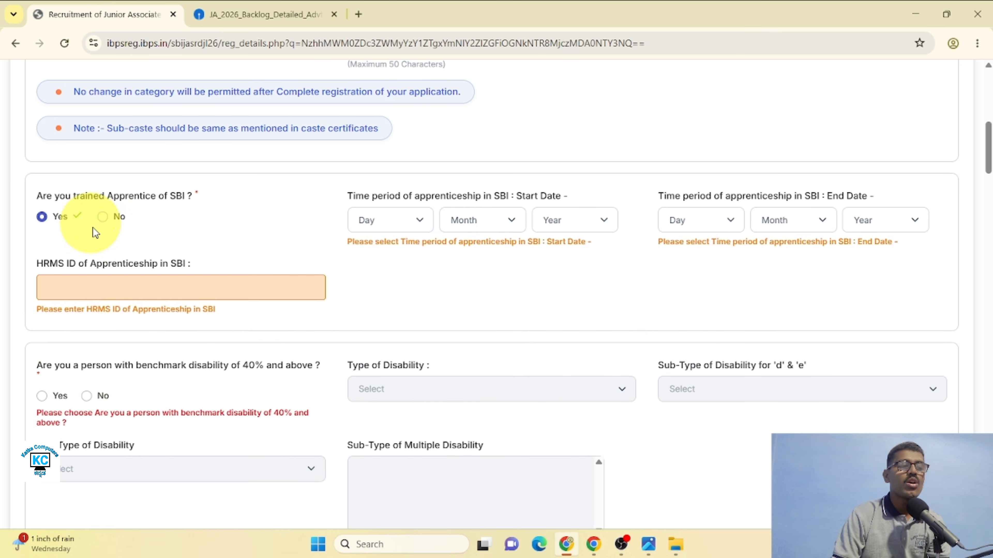
click(103, 216)
Answer No to having a benchmark disability of 40% and above and to having a specified disability under 40% with difficulty in writing
scroll(329, 256, down, 6)
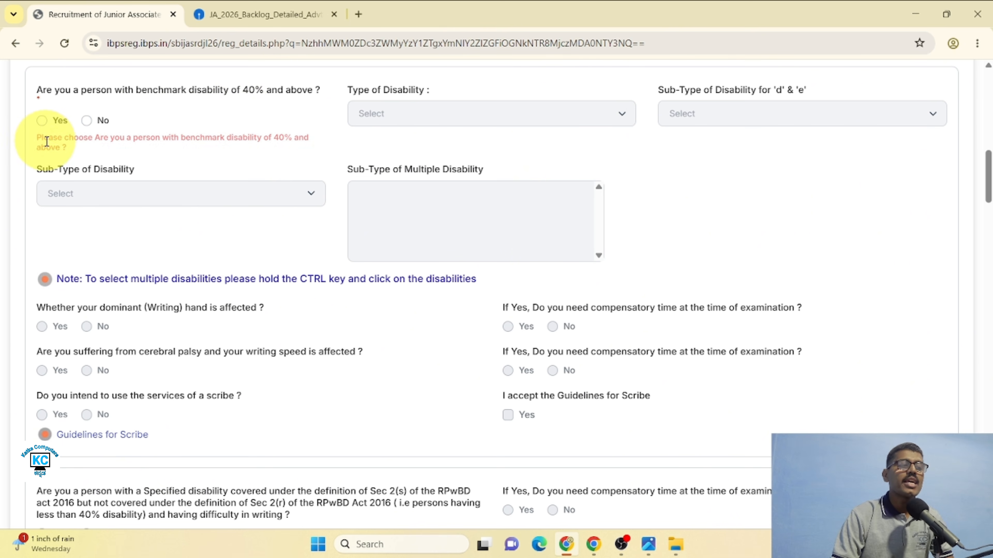
click(86, 122)
scroll(254, 163, down, 3)
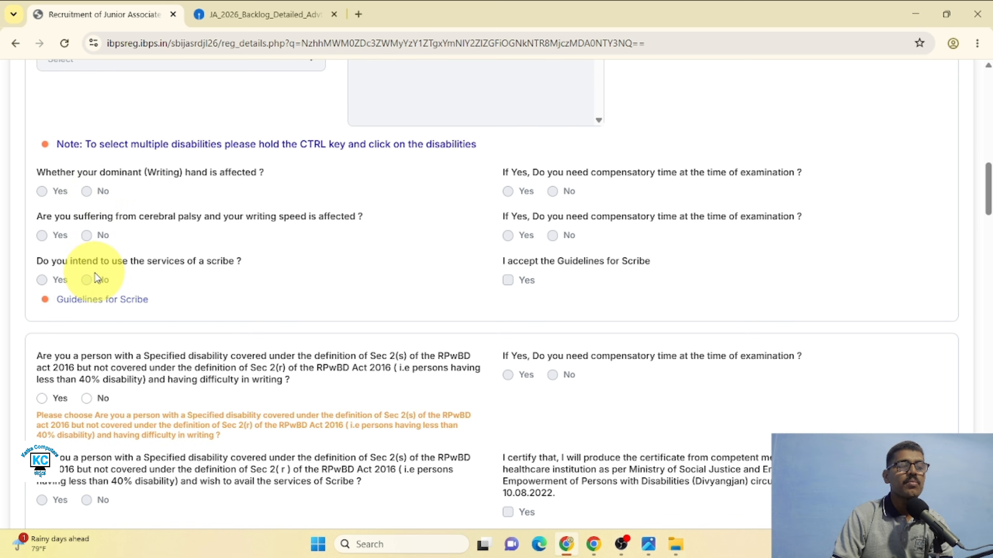
scroll(250, 242, down, 2)
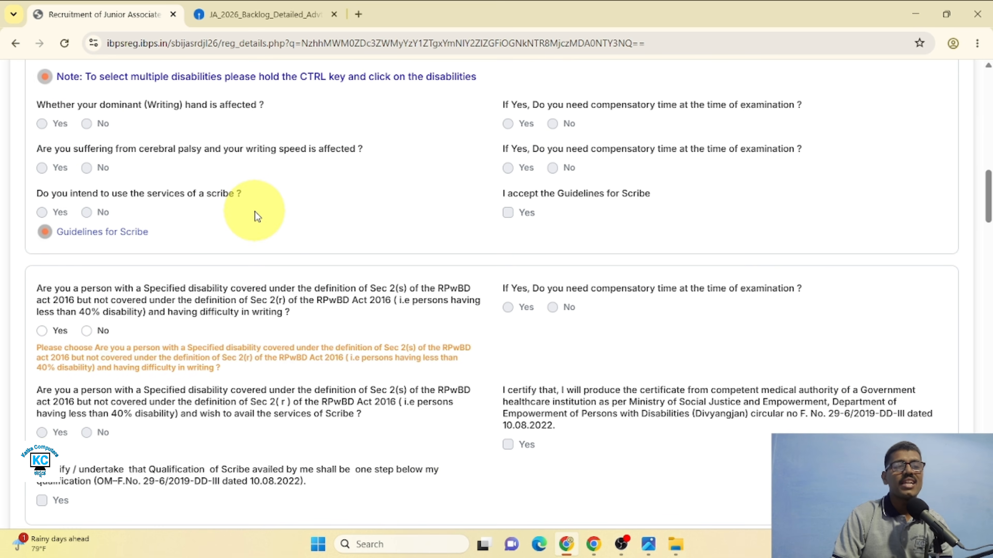
scroll(254, 213, down, 5)
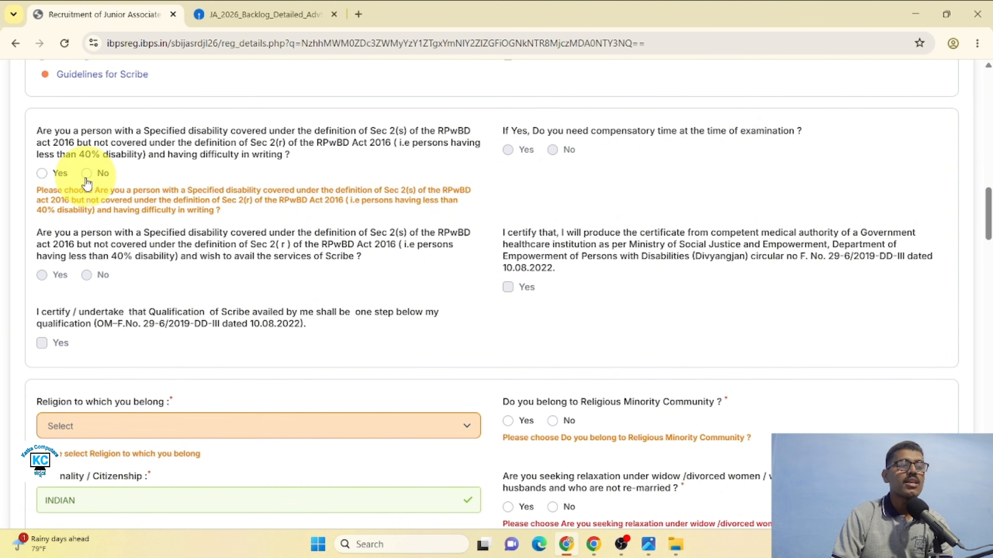
scroll(112, 186, down, 3)
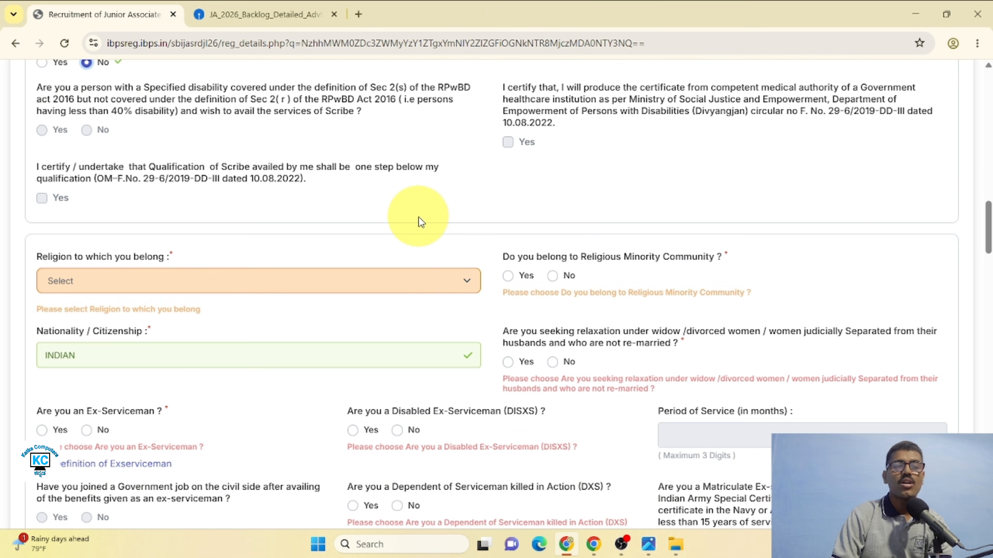
Select Hindu as the religion and answer No to both religious minority community and the widow/divorced/separated women relaxation
scroll(407, 221, down, 3)
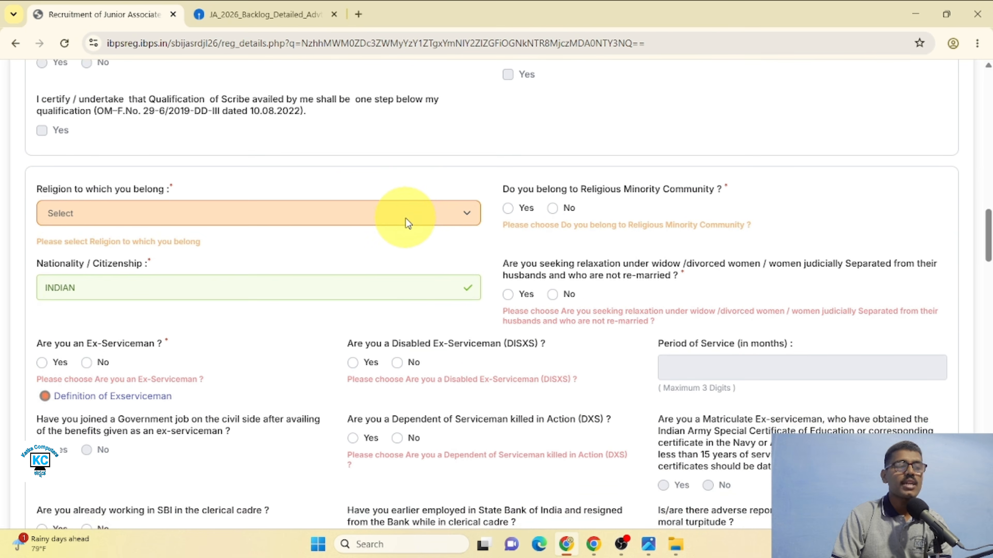
click(240, 152)
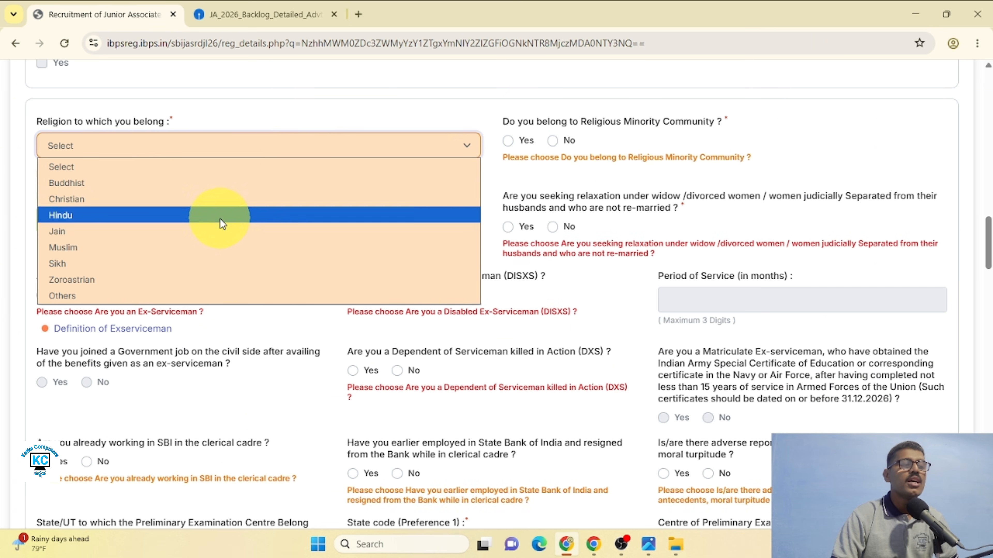
click(221, 216)
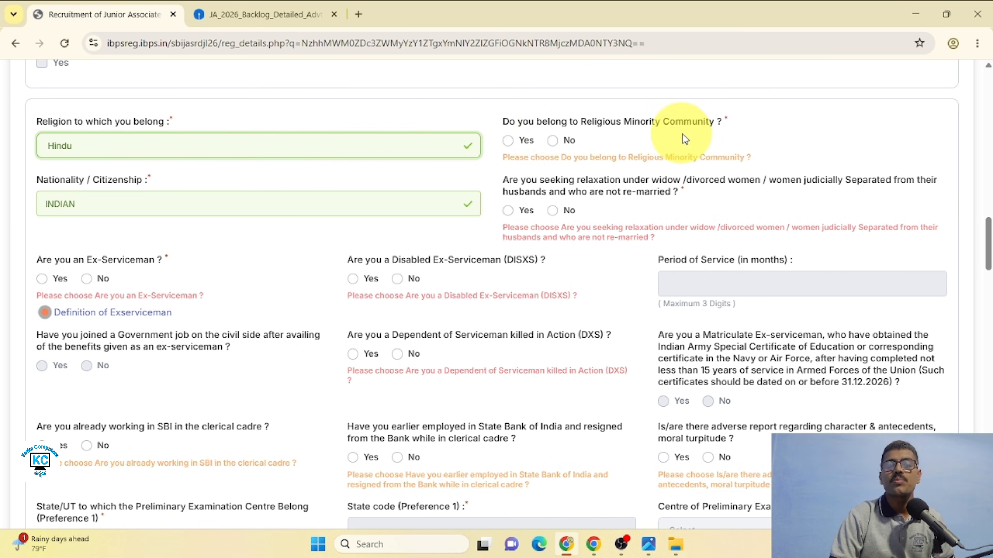
click(552, 141)
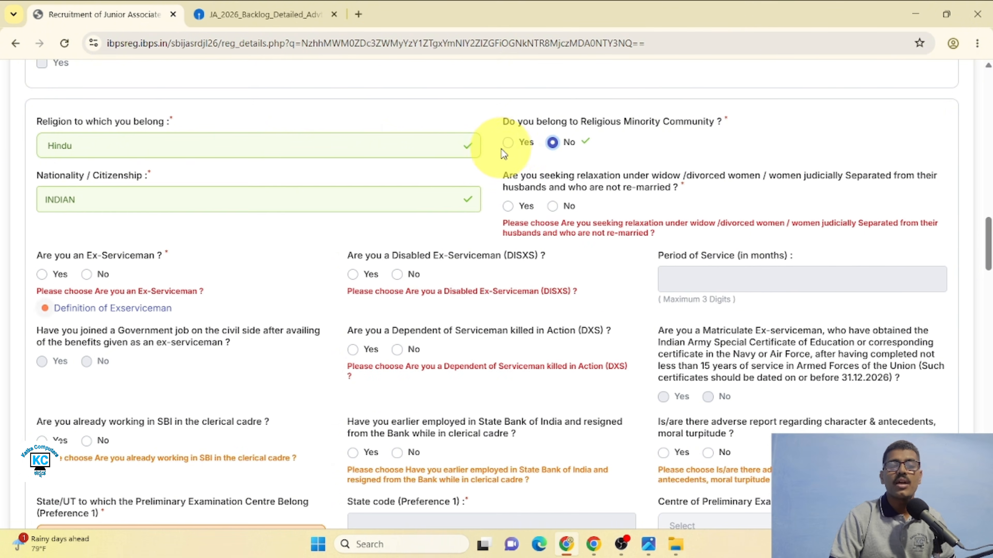
click(509, 144)
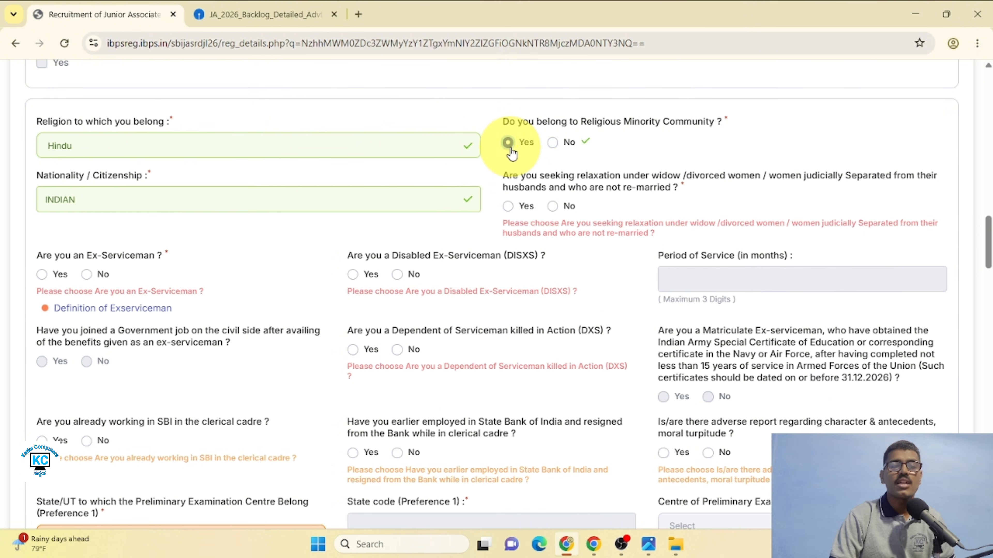
click(555, 147)
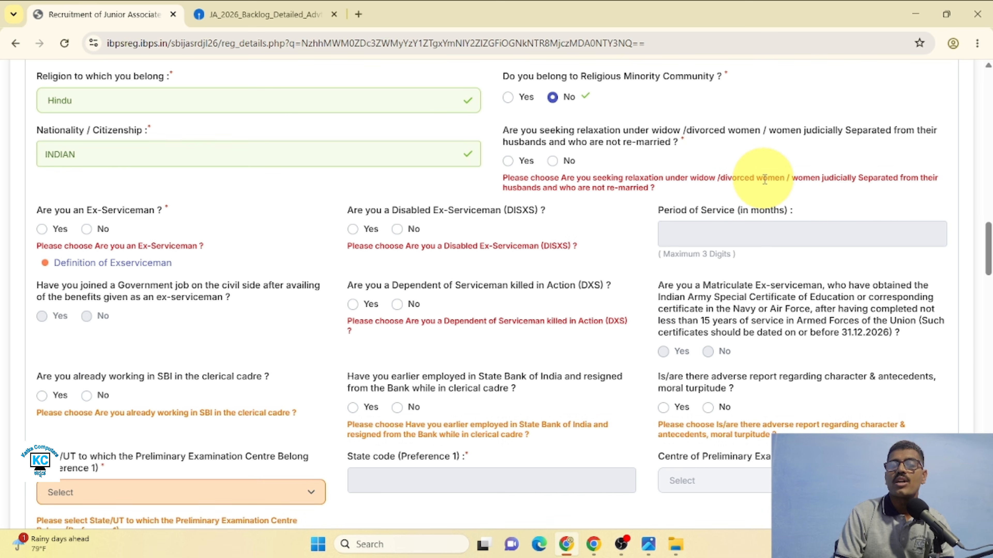
click(555, 163)
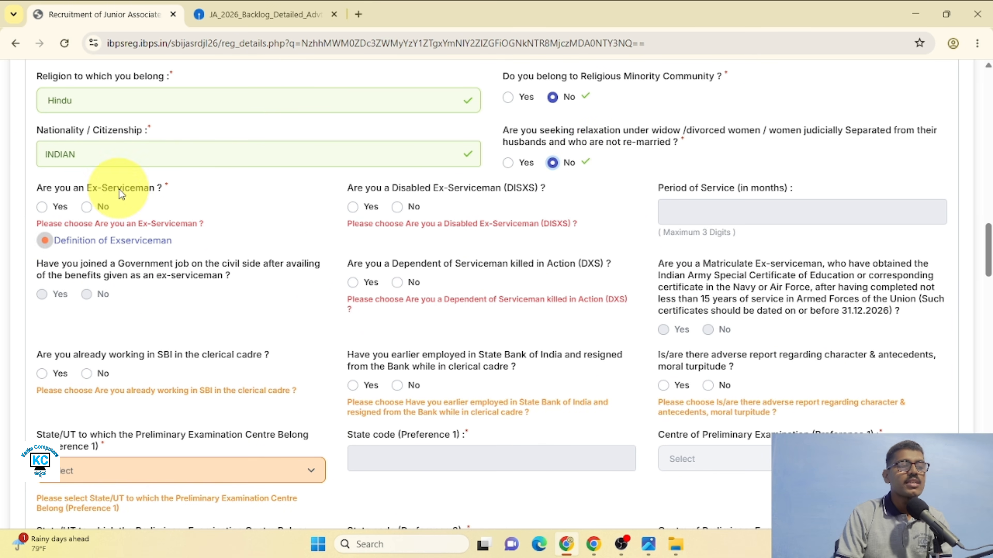
Answer No to being an Ex-Serviceman, a Disabled Ex-Serviceman and a Dependent of Serviceman killed in Action
click(86, 206)
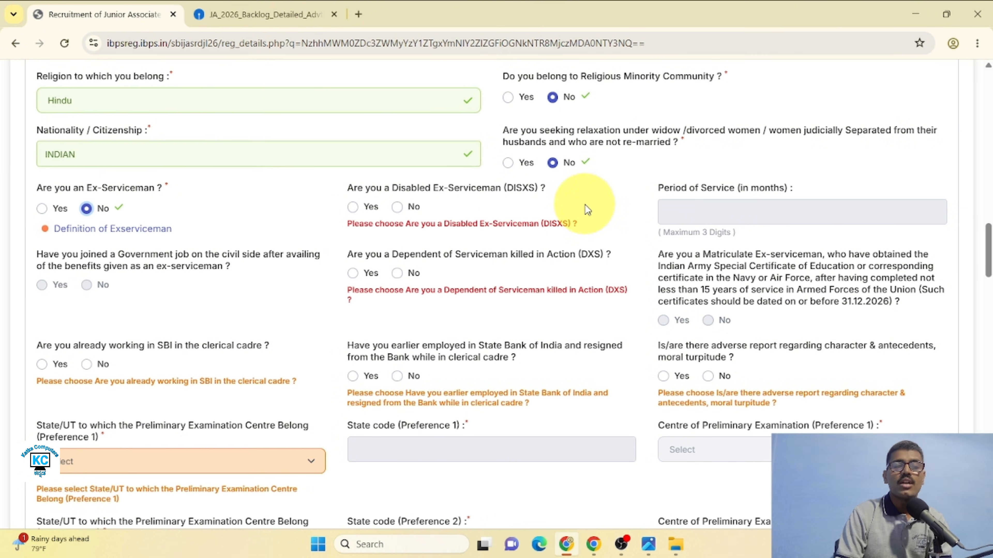
click(406, 209)
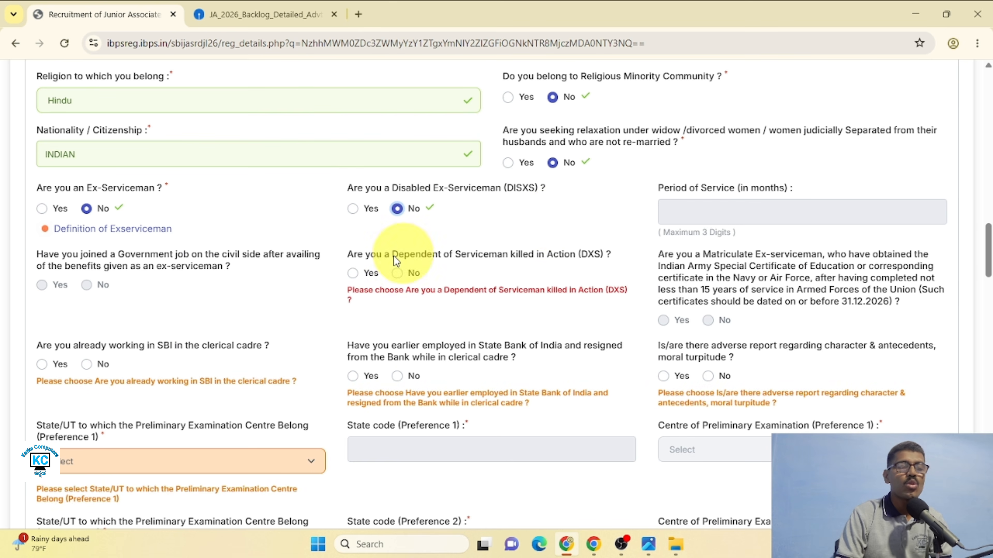
scroll(215, 295, down, 1)
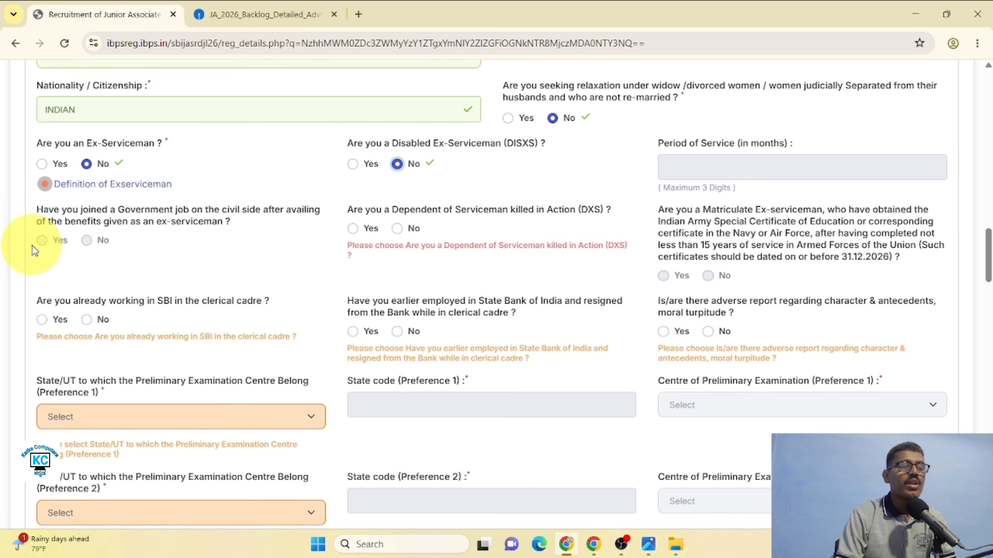
scroll(214, 232, down, 2)
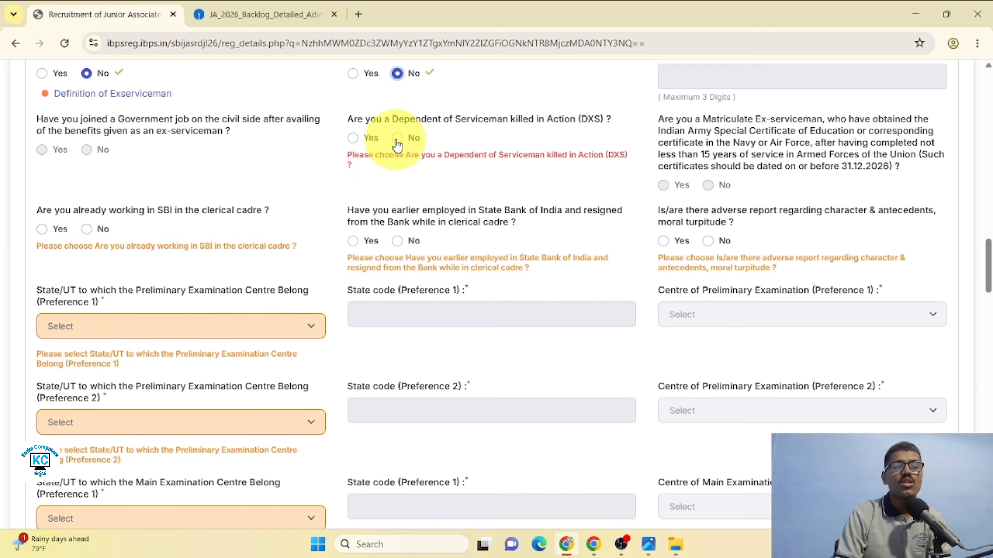
click(396, 137)
Answer No to already working in SBI's clerical cadre, having earlier resigned from it, and having an adverse character or moral turpitude report
scroll(366, 215, down, 1)
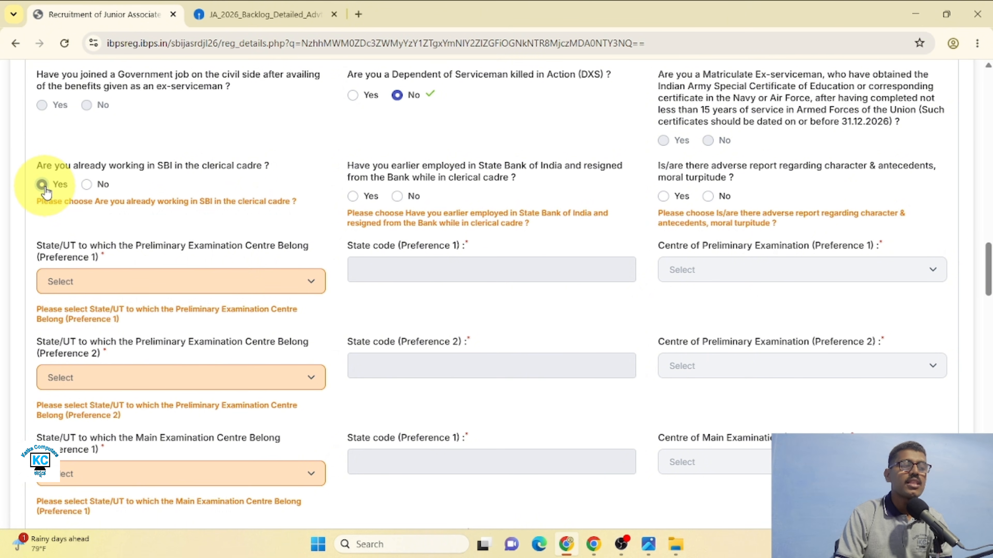
click(88, 186)
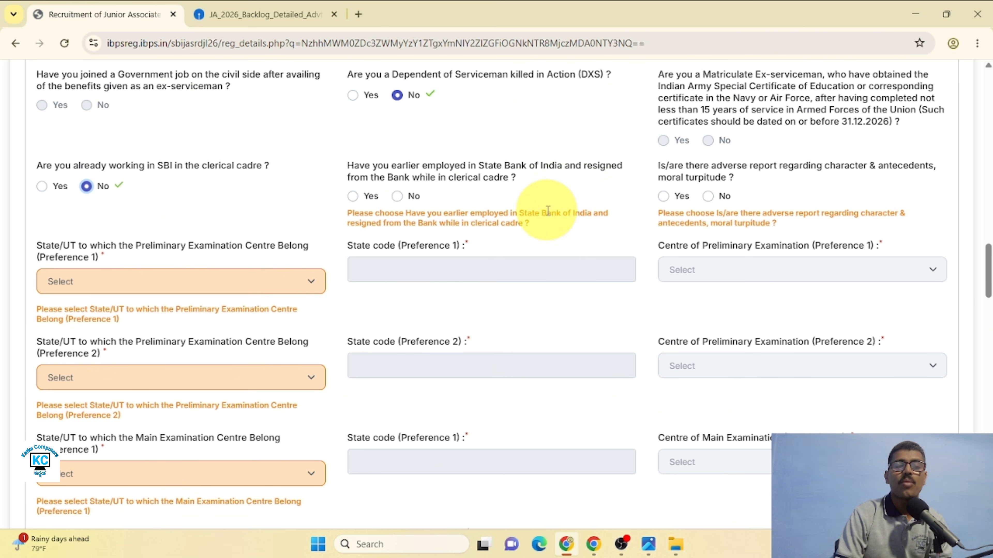
click(396, 196)
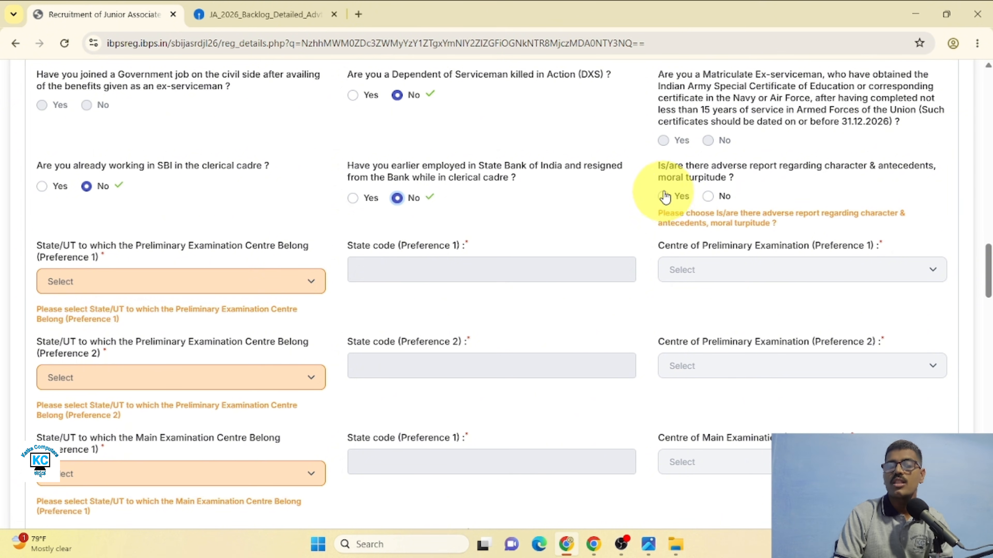
click(724, 197)
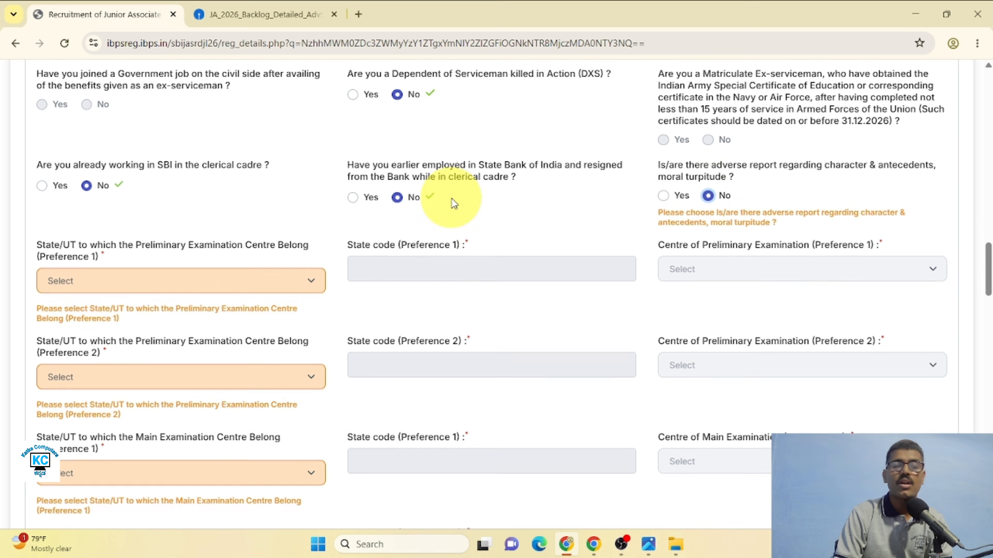
Set Preliminary Examination Preference 1 to the state Karnataka and the centre Kalaburagi (Gulbarga)
scroll(178, 248, down, 1)
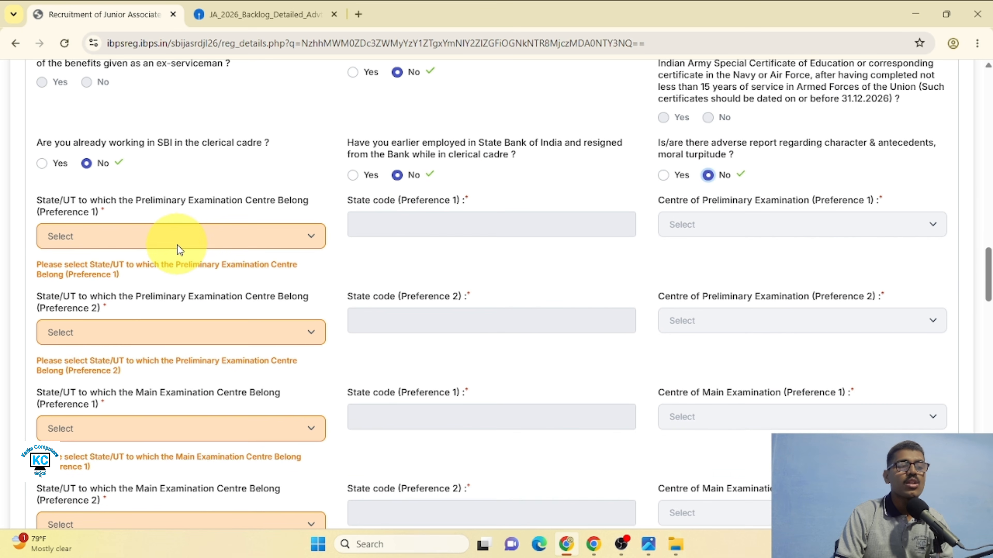
click(180, 249)
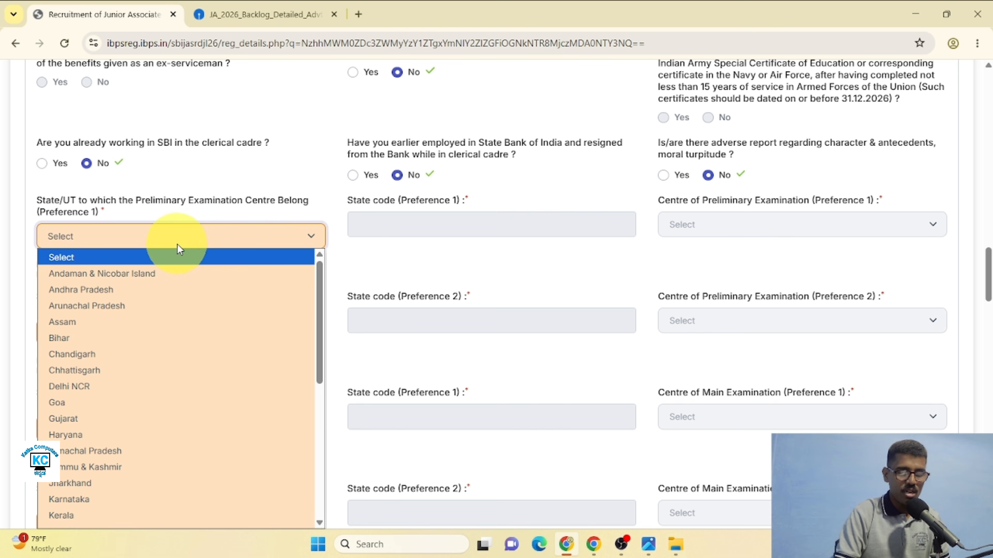
key(k)
key(Return)
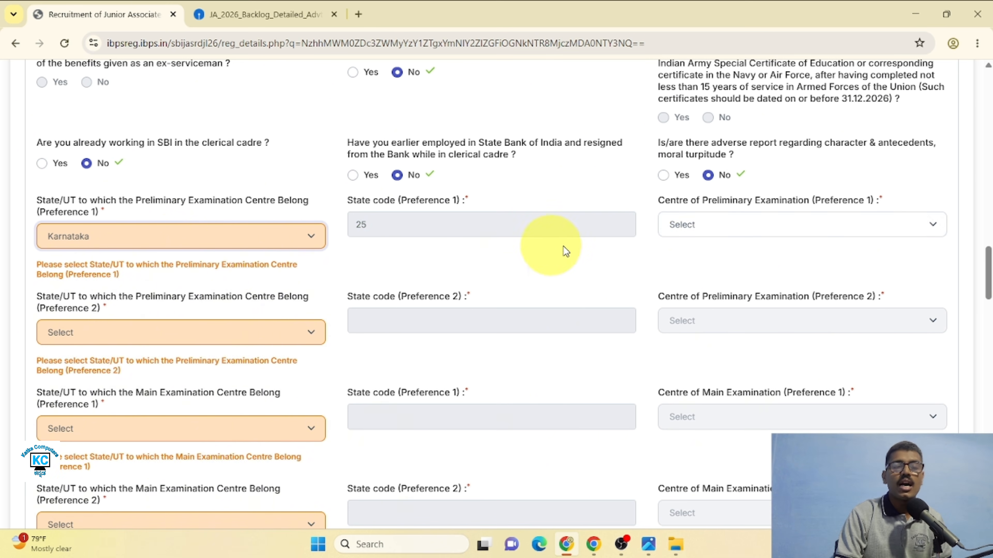
click(743, 234)
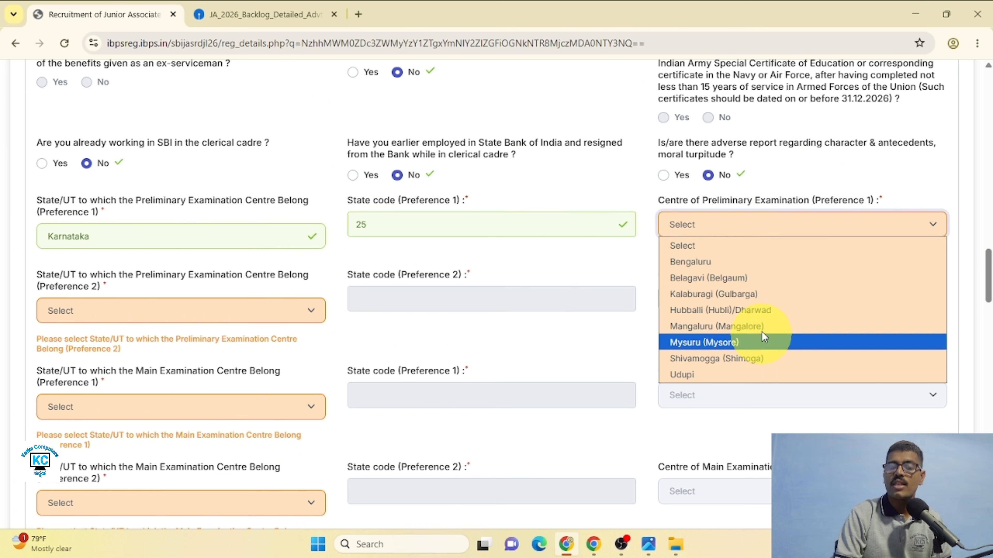
click(762, 294)
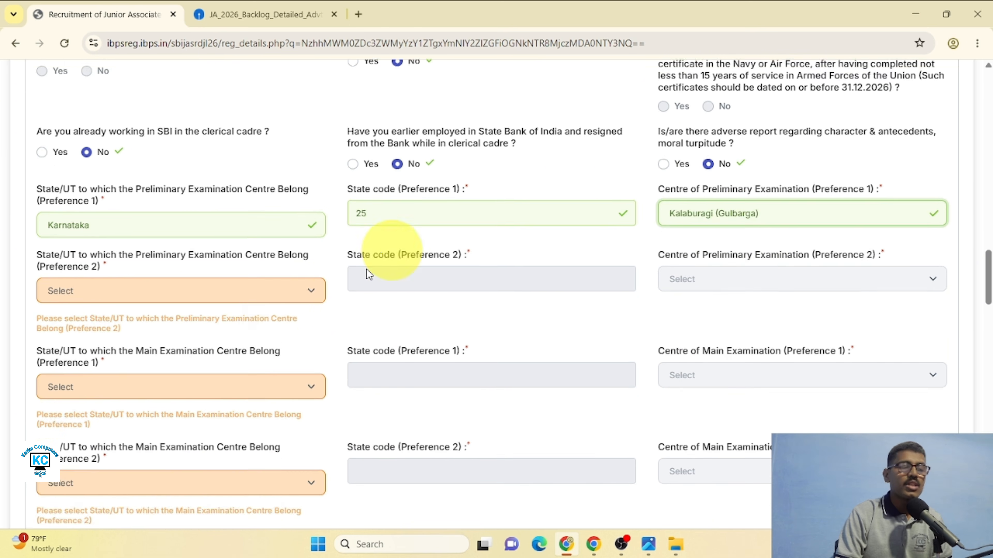
Set Preliminary Examination Preference 2 to the state Karnataka and the centre Hubballi (Hubli)/Dharwad
scroll(255, 277, down, 1)
click(162, 287)
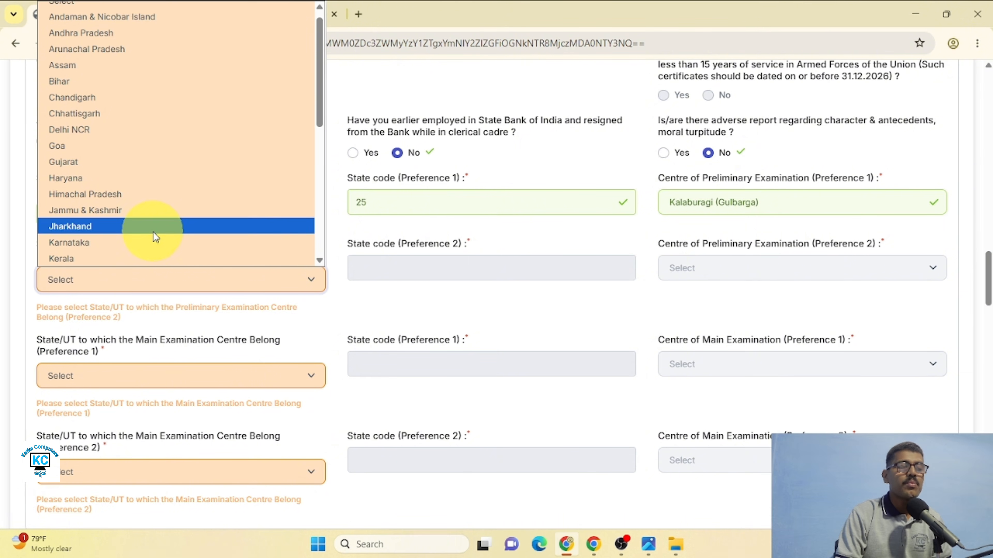
click(163, 244)
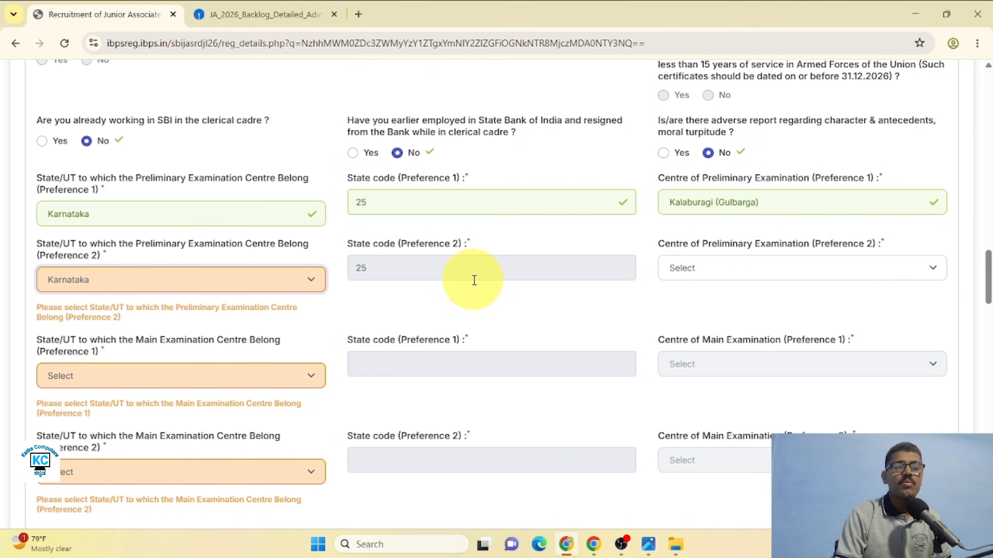
click(752, 274)
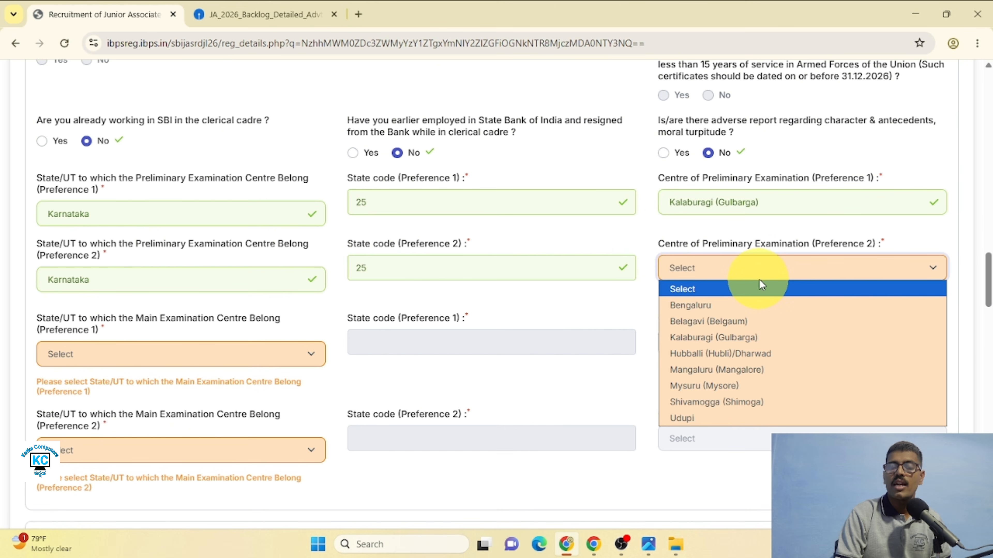
click(776, 353)
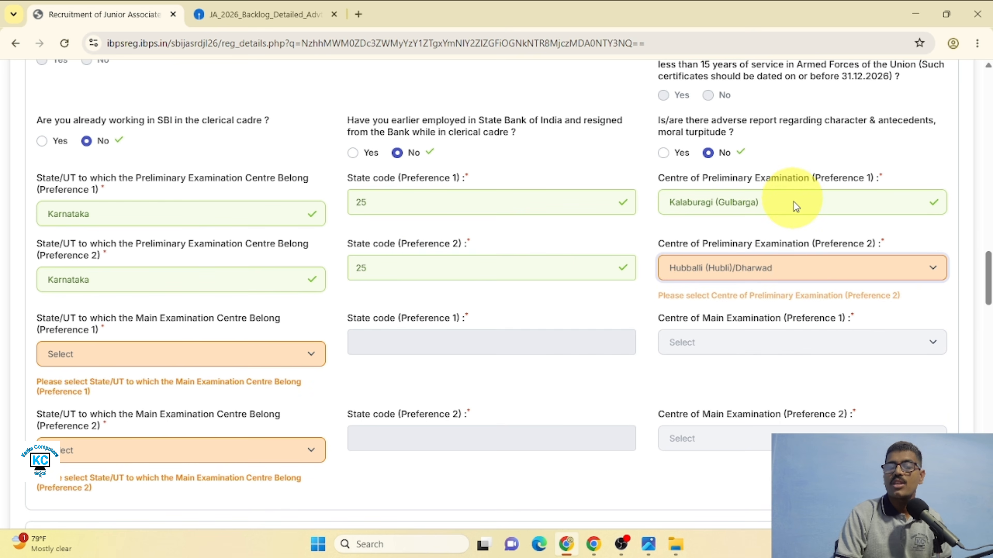
scroll(508, 292, down, 3)
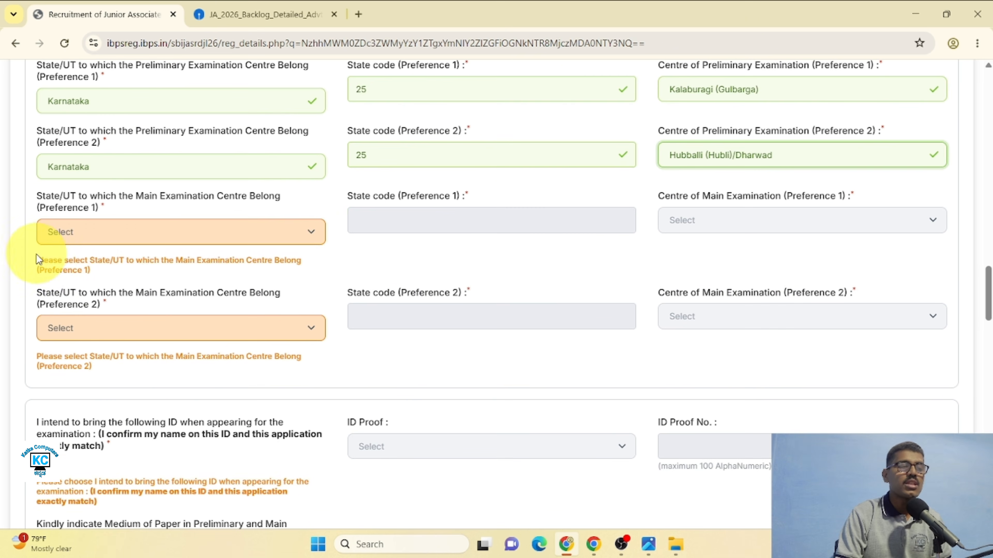
Set Main Examination Preference 1 to the state Karnataka and the centre Kalaburagi (Gulbarga)
click(140, 238)
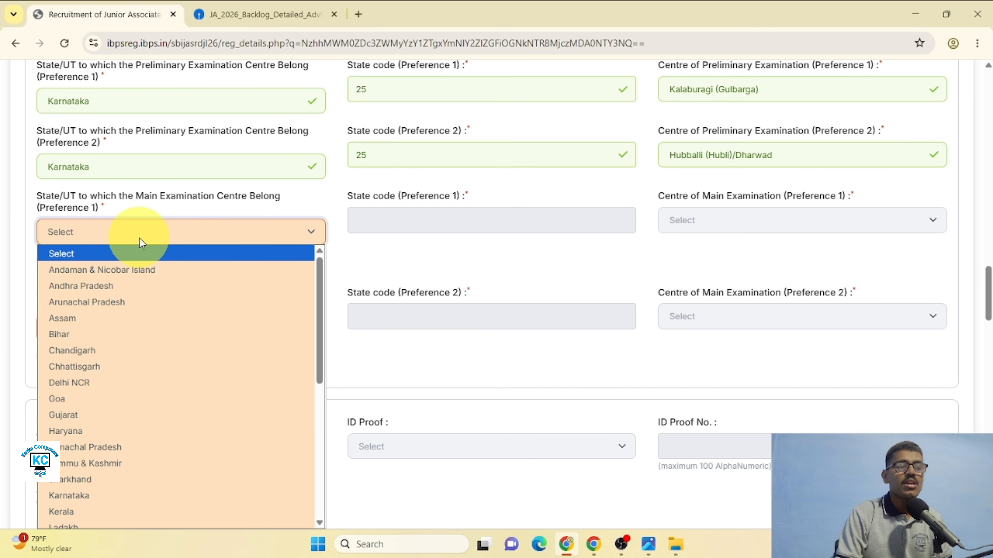
click(146, 500)
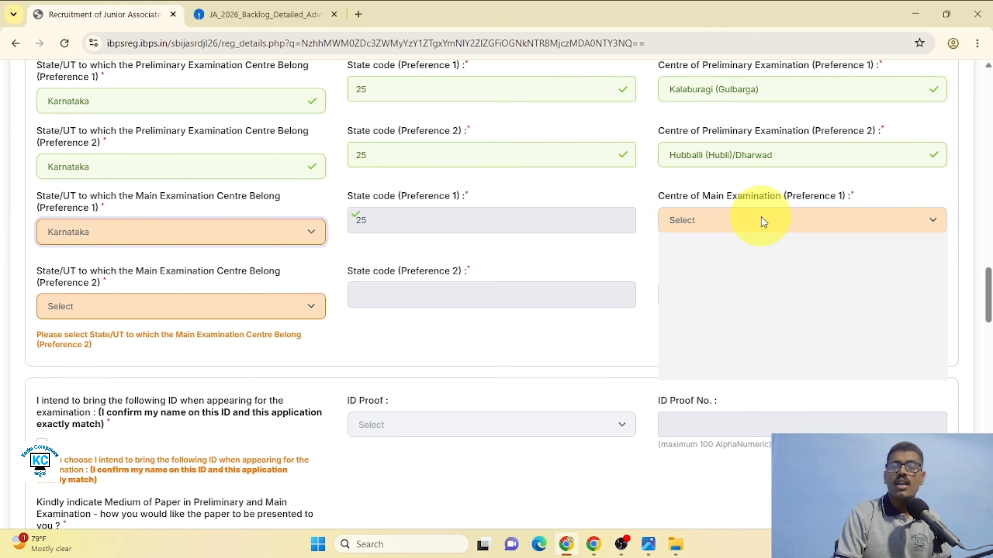
click(760, 220)
click(761, 292)
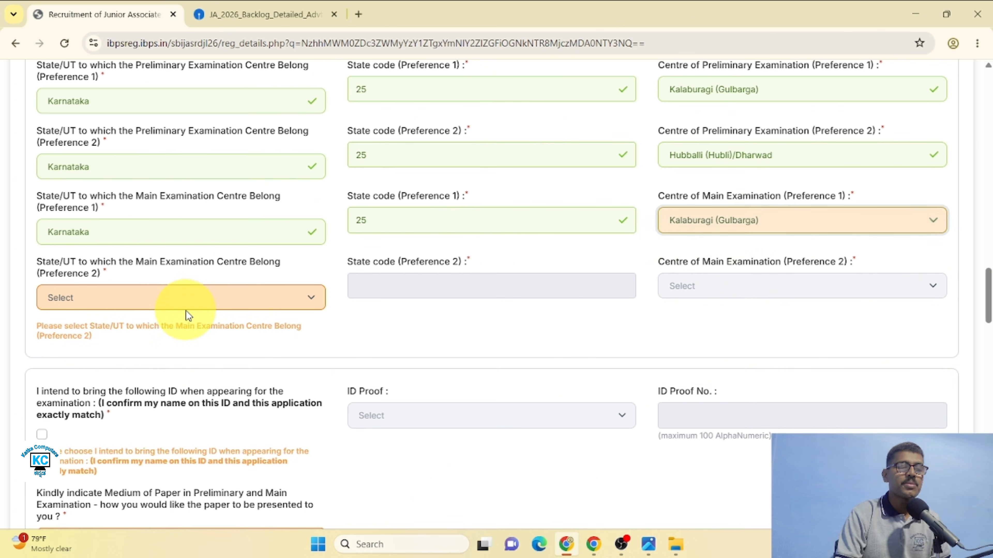
Set Main Examination Preference 2 to the state Karnataka and the centre Hubballi (Hubli)/Dharwad
click(179, 303)
click(167, 257)
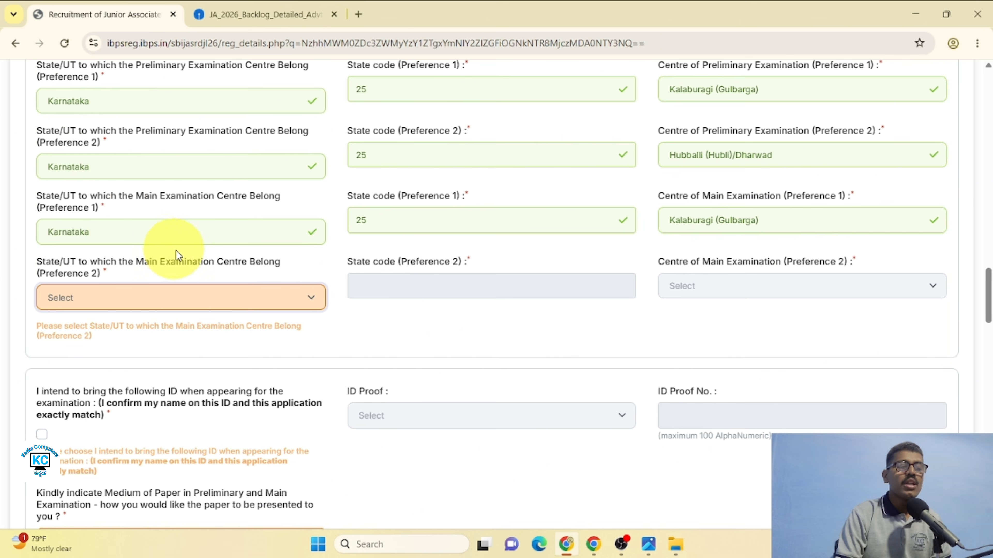
click(770, 286)
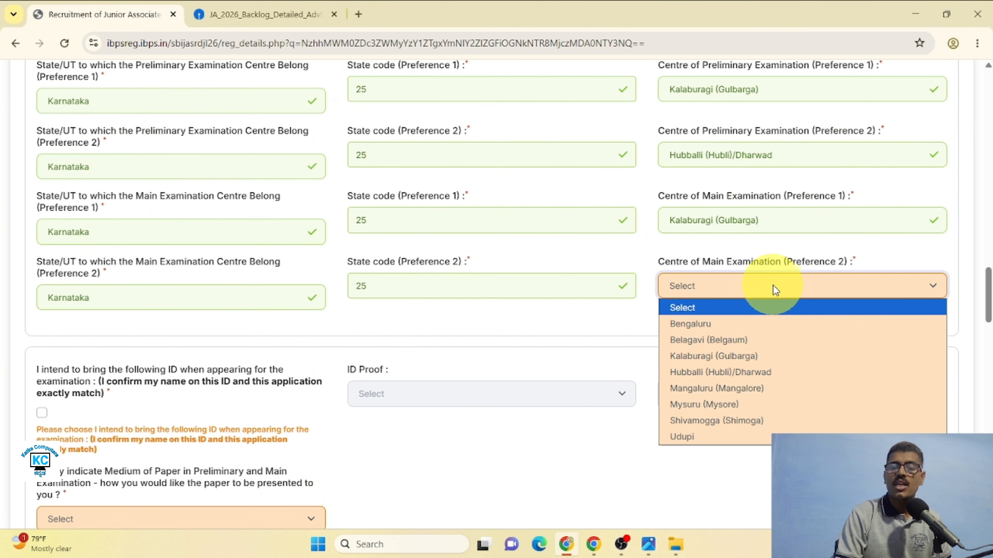
click(778, 371)
Confirm bringing a matching ID with Aadhar Card as the ID proof, and set the paper medium to English and Kannada
scroll(305, 305, down, 3)
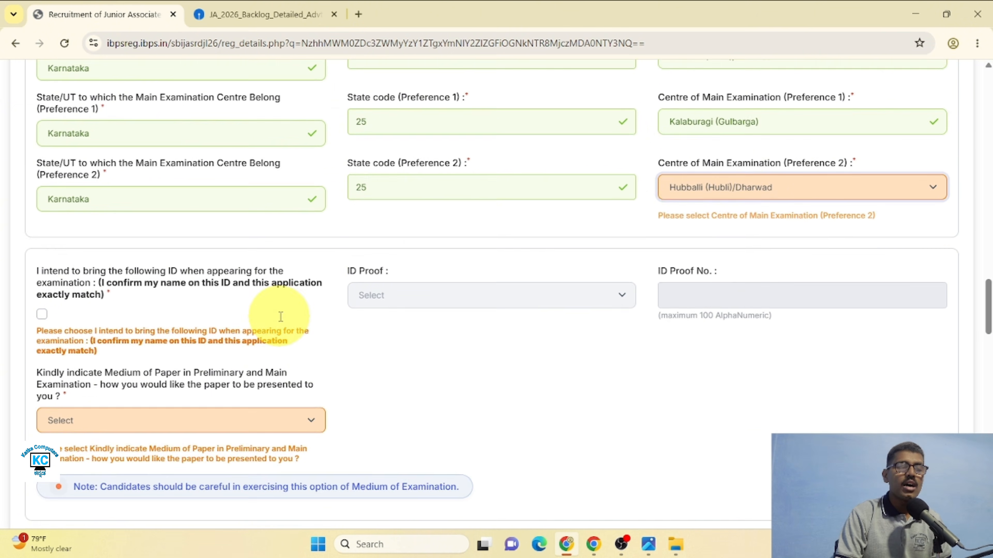
scroll(280, 316, down, 1)
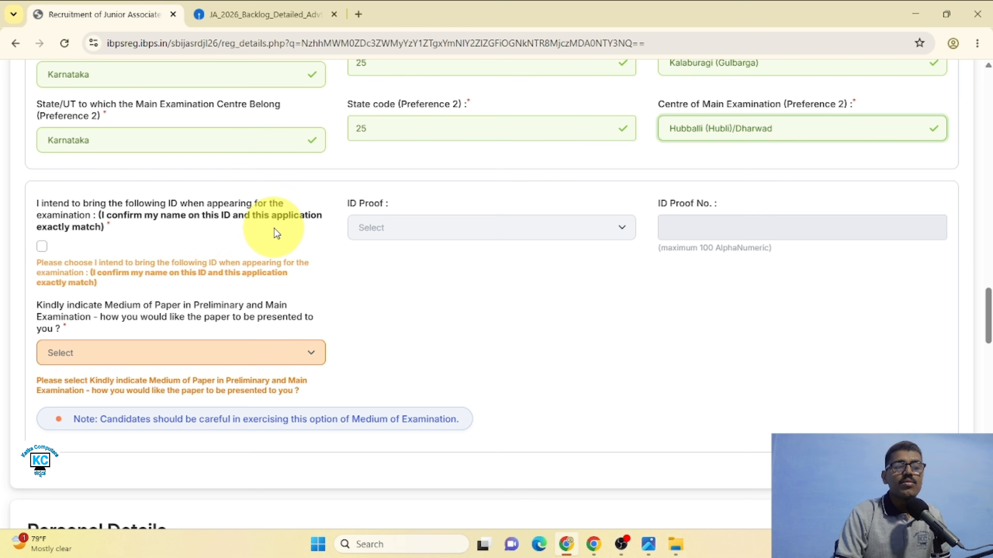
scroll(265, 269, down, 1)
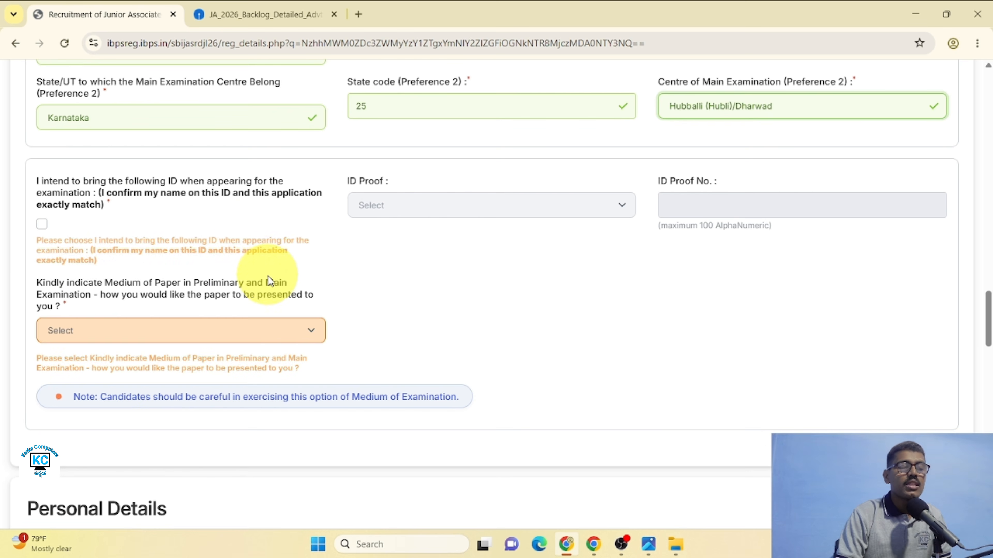
scroll(16, 235, down, 2)
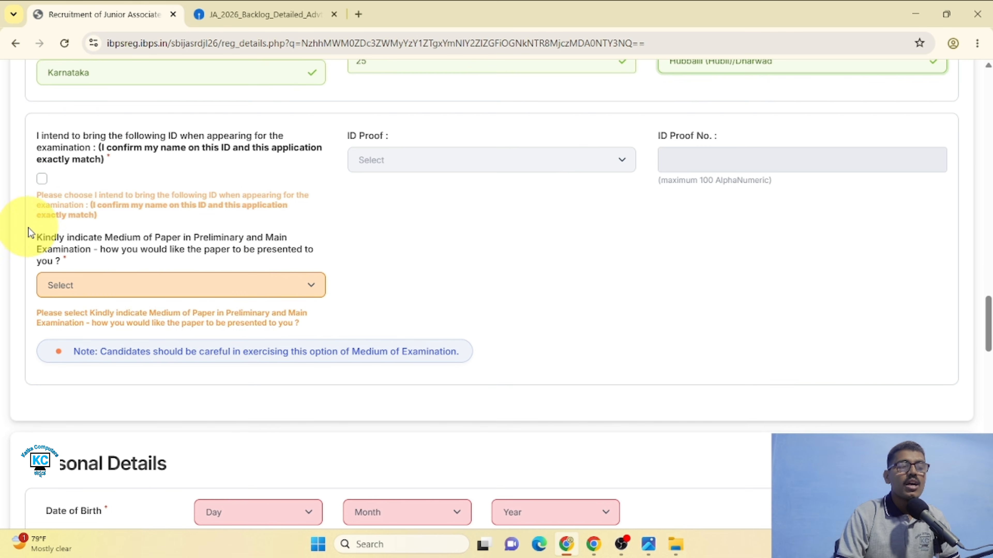
click(42, 179)
click(454, 161)
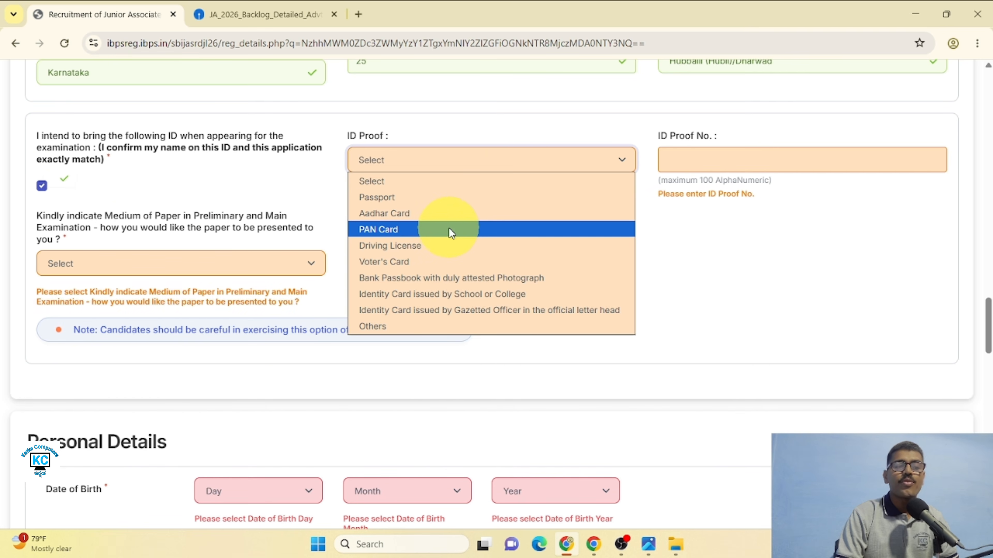
click(446, 216)
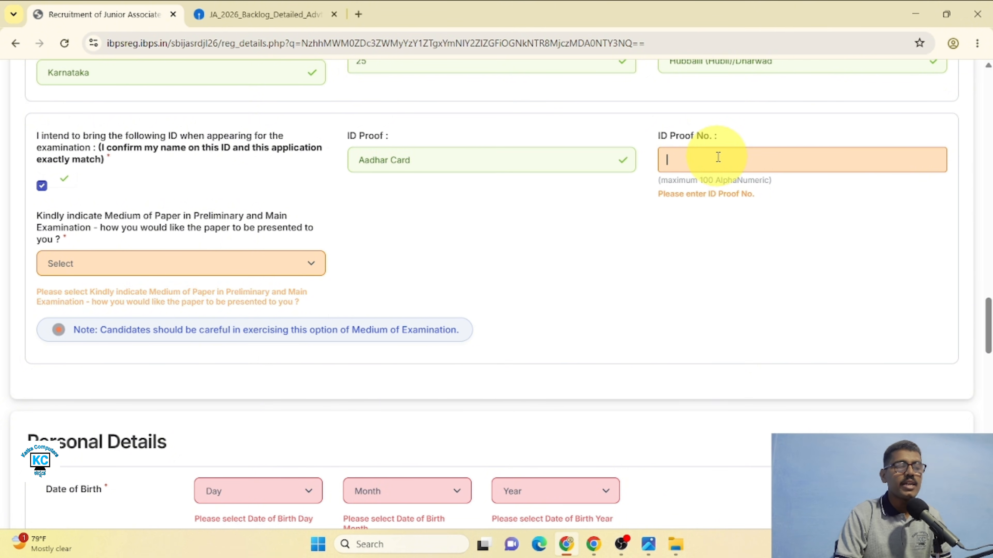
click(242, 271)
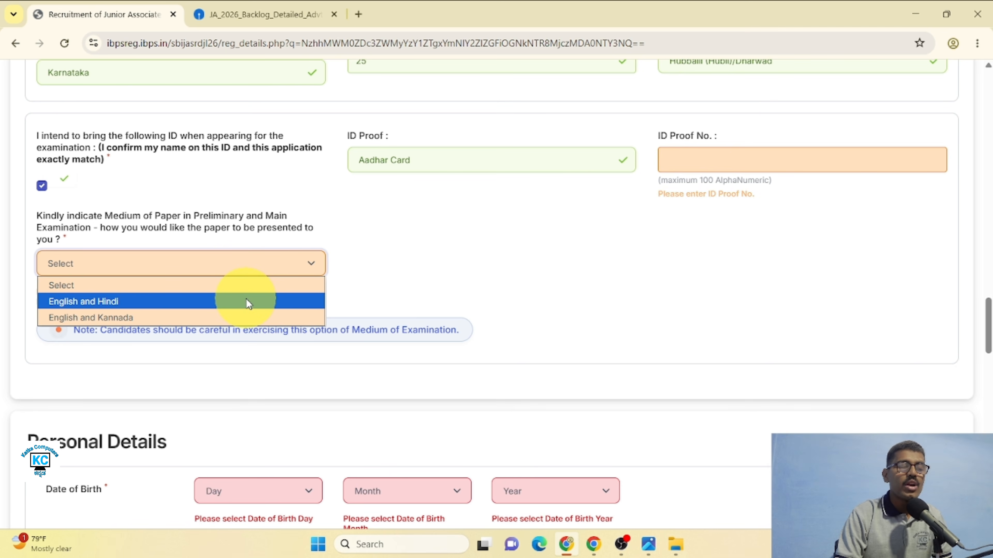
click(246, 318)
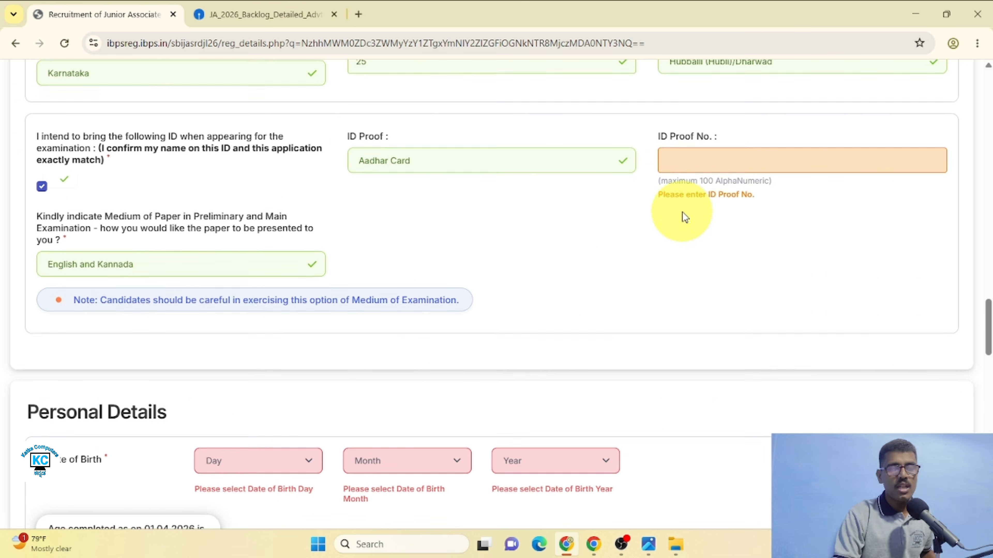
Enter the candidate's date of birth in Personal Details and acknowledge the Date of Birth Instructions
scroll(654, 237, down, 6)
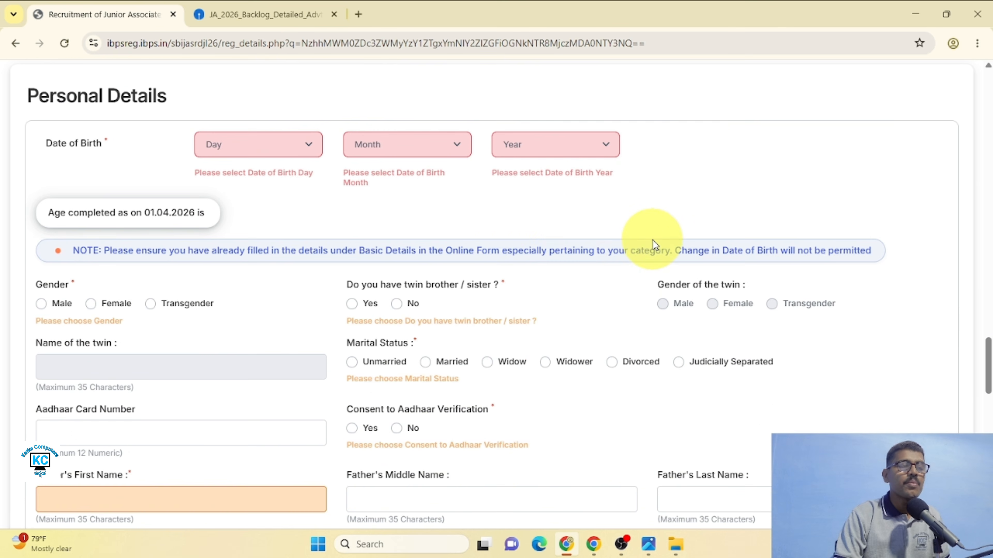
click(282, 146)
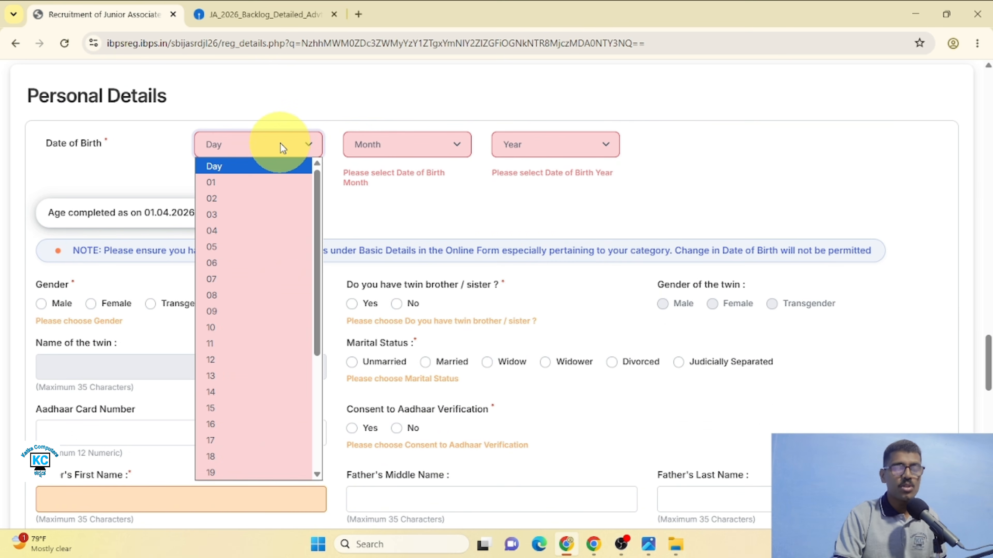
key(1)
key(4)
key(Return)
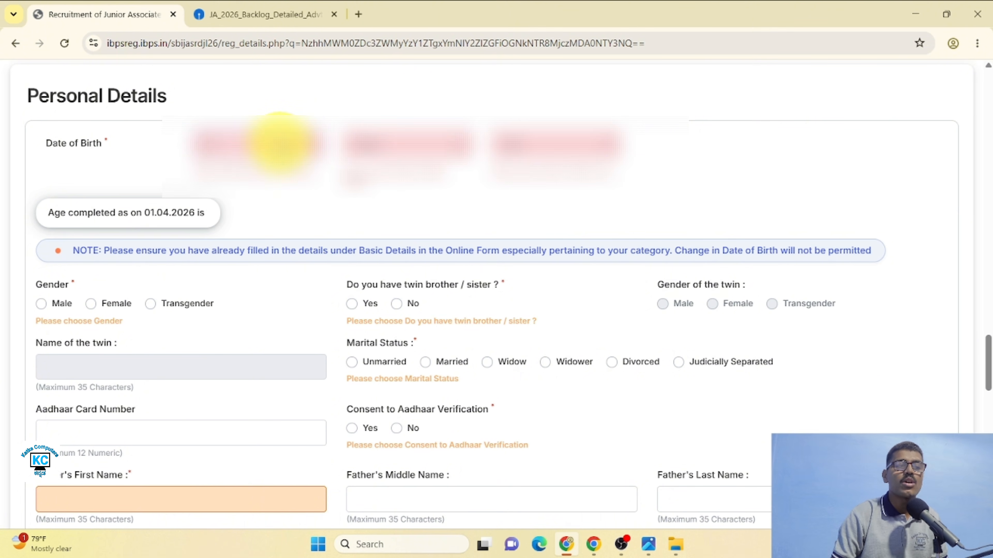
click(416, 148)
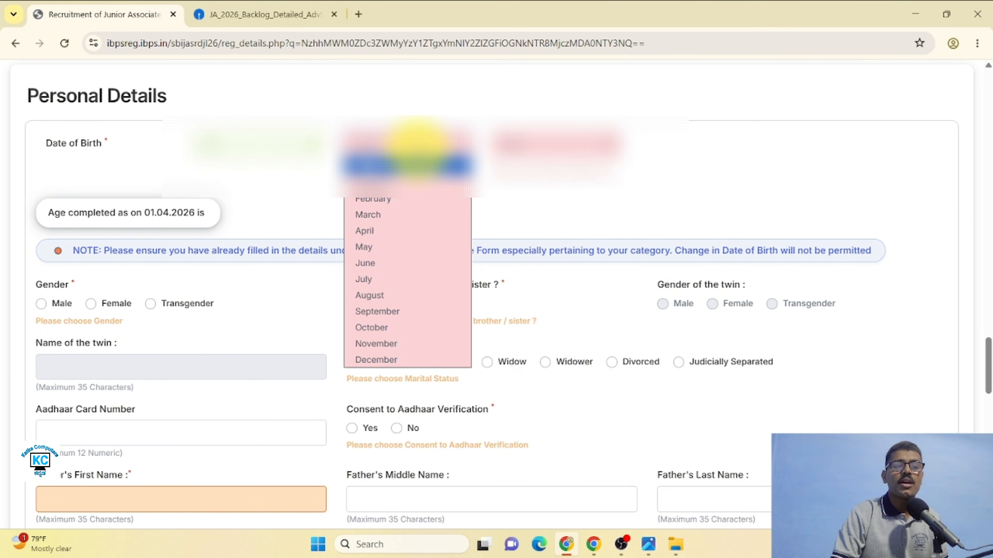
click(424, 180)
click(570, 143)
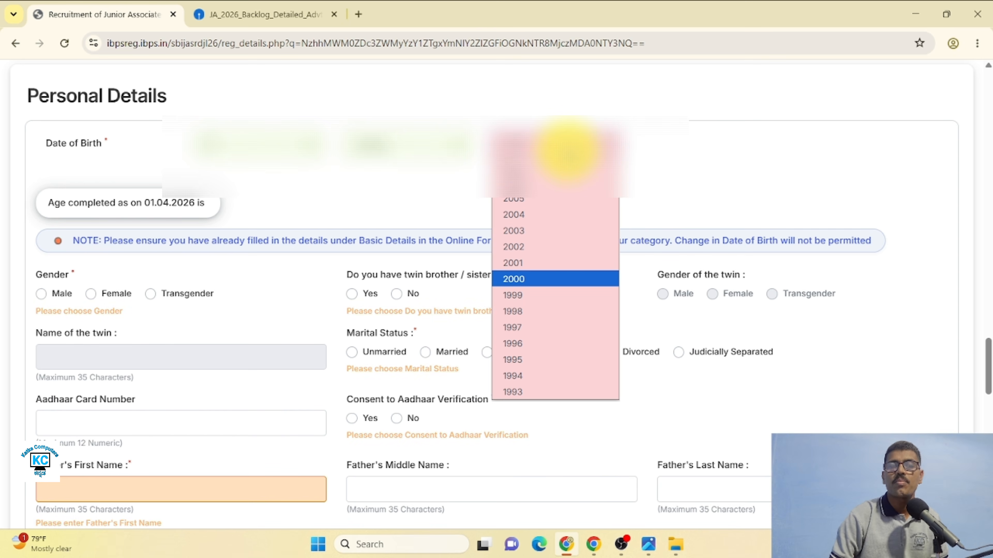
click(513, 279)
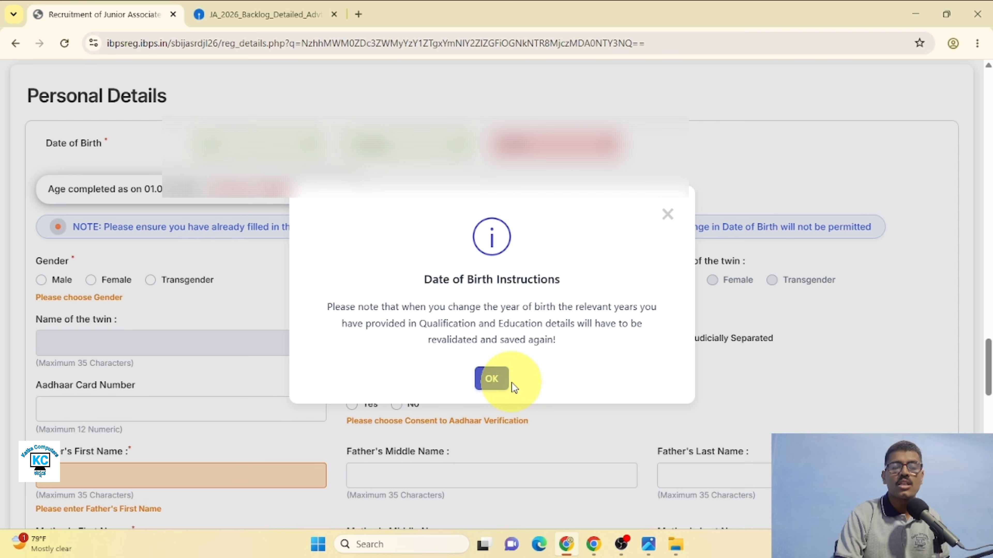
click(492, 378)
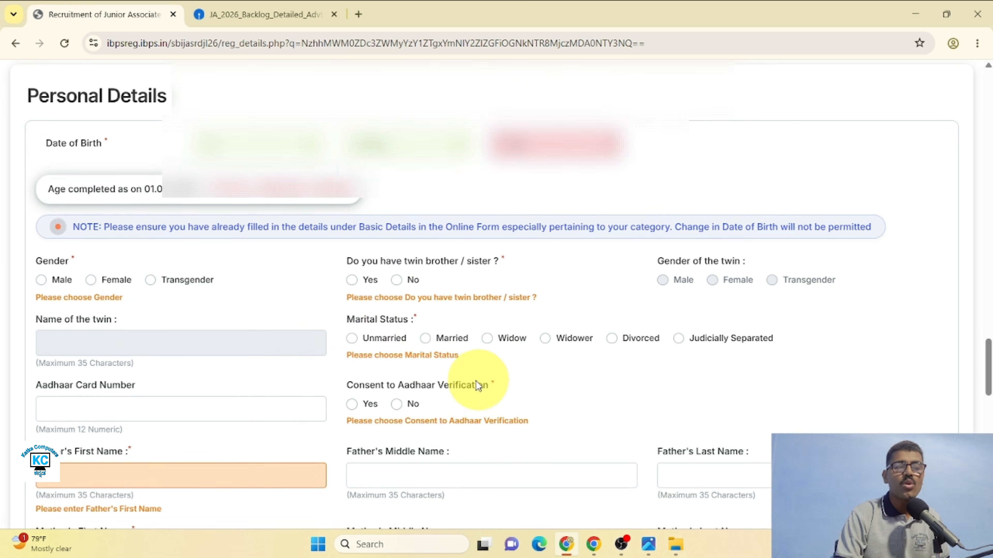
Set the gender to Female, answer No to having a twin, and set the marital status to Married
scroll(297, 336, down, 1)
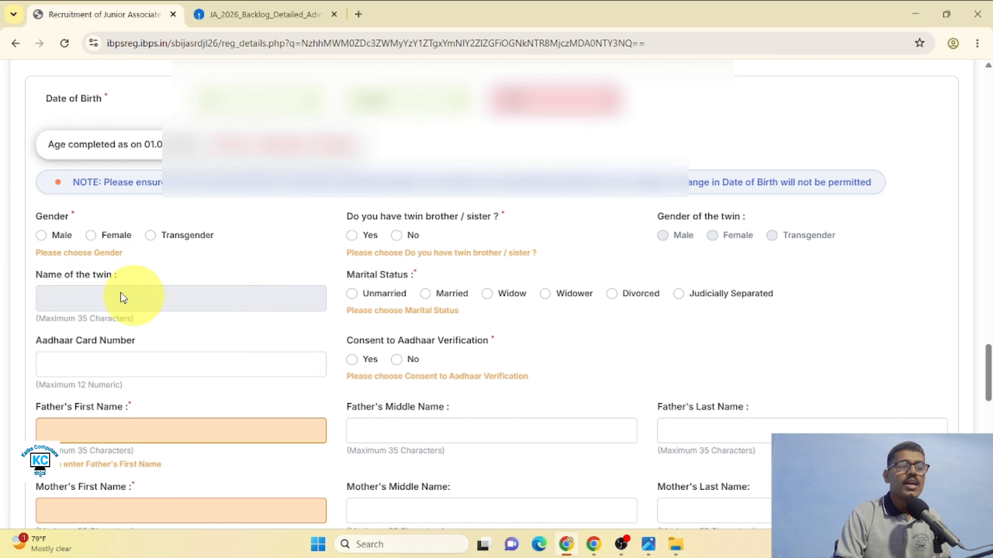
click(92, 235)
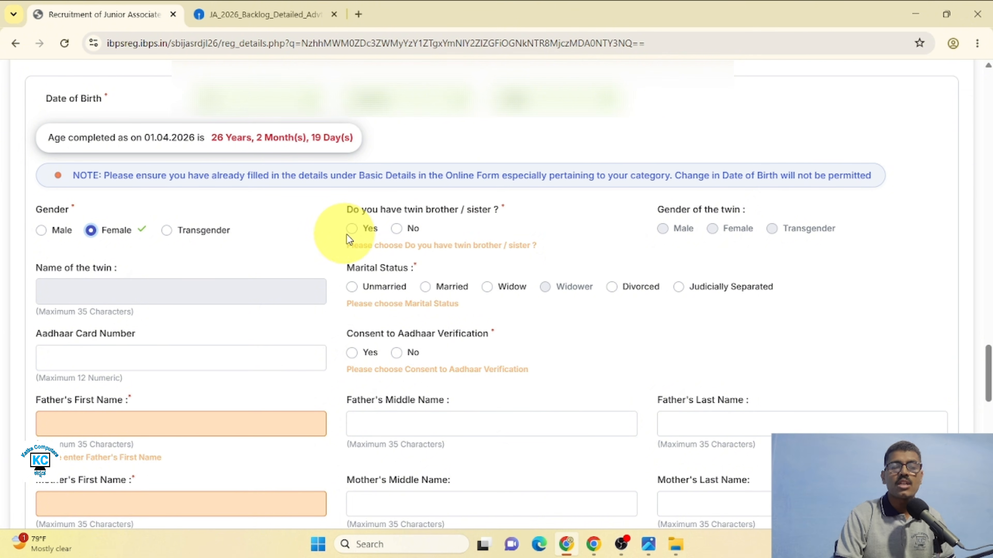
click(397, 230)
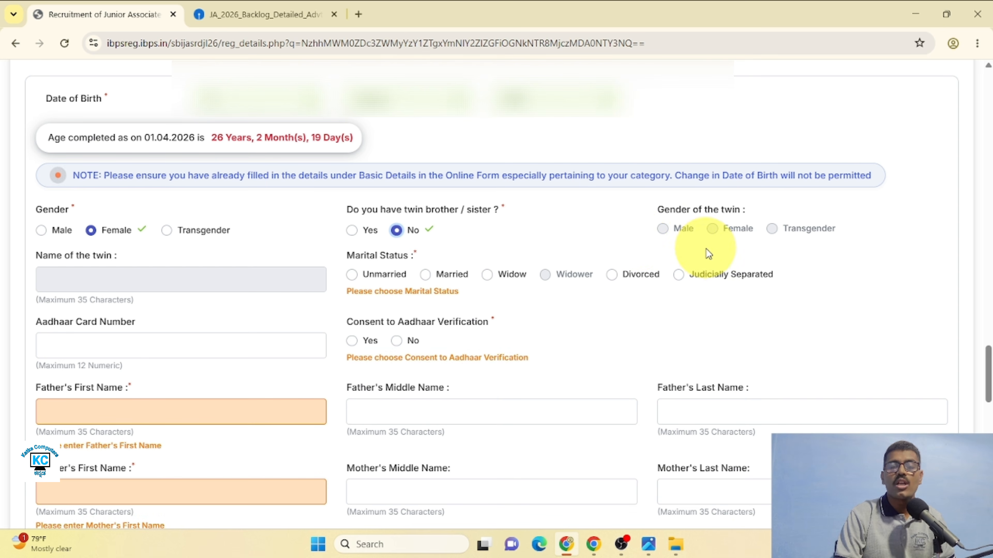
scroll(728, 265, down, 3)
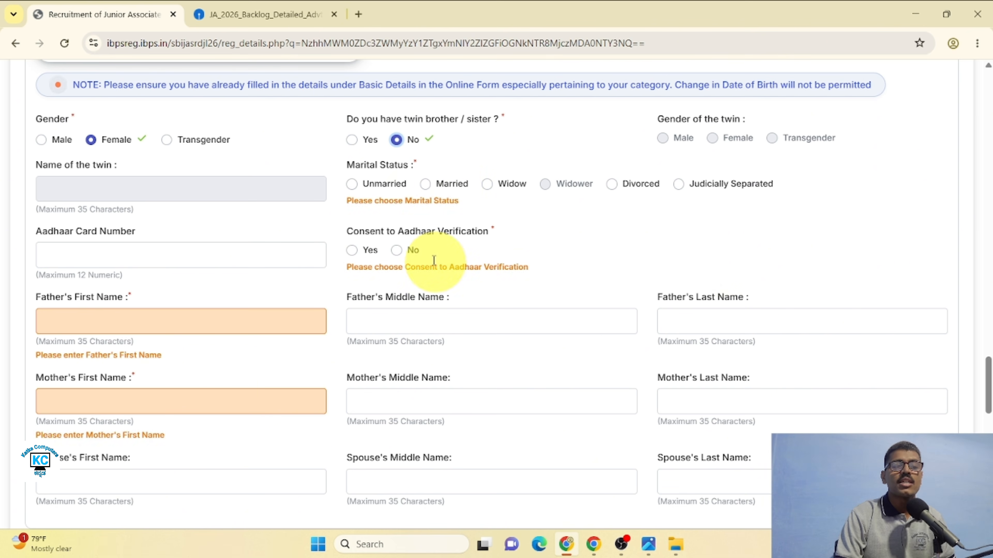
click(426, 184)
Leave the Aadhaar Card Number blank and answer Yes to Consent to Aadhaar Verification
scroll(396, 235, down, 2)
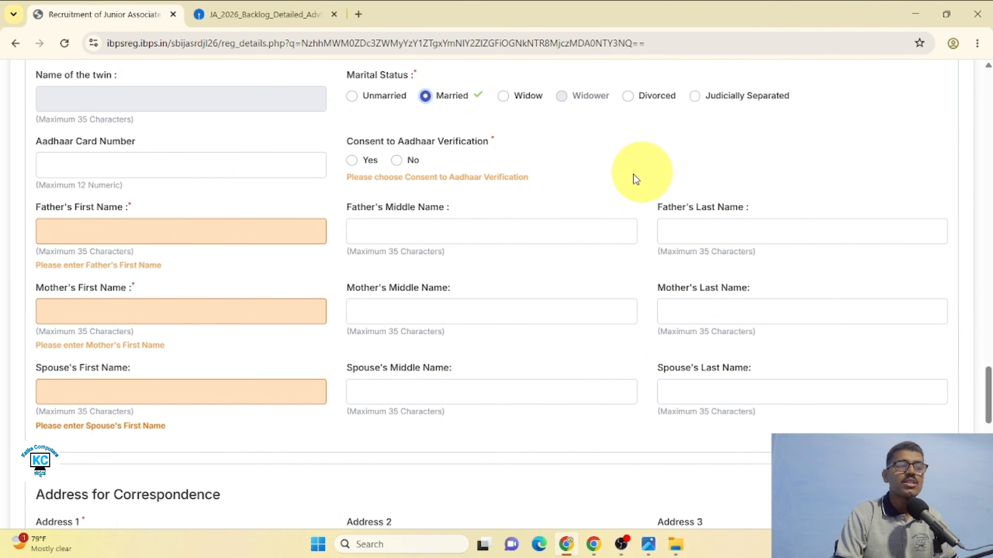
click(231, 162)
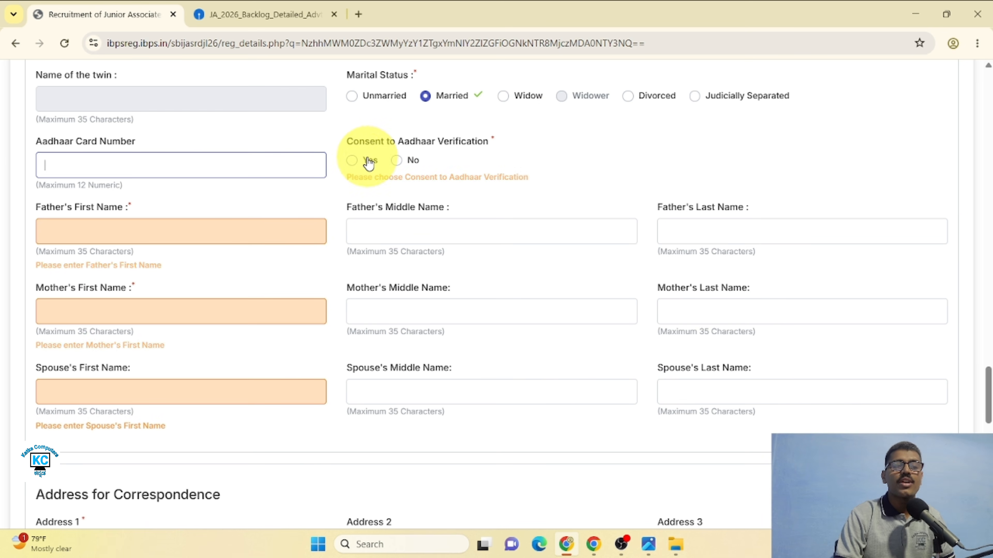
click(352, 160)
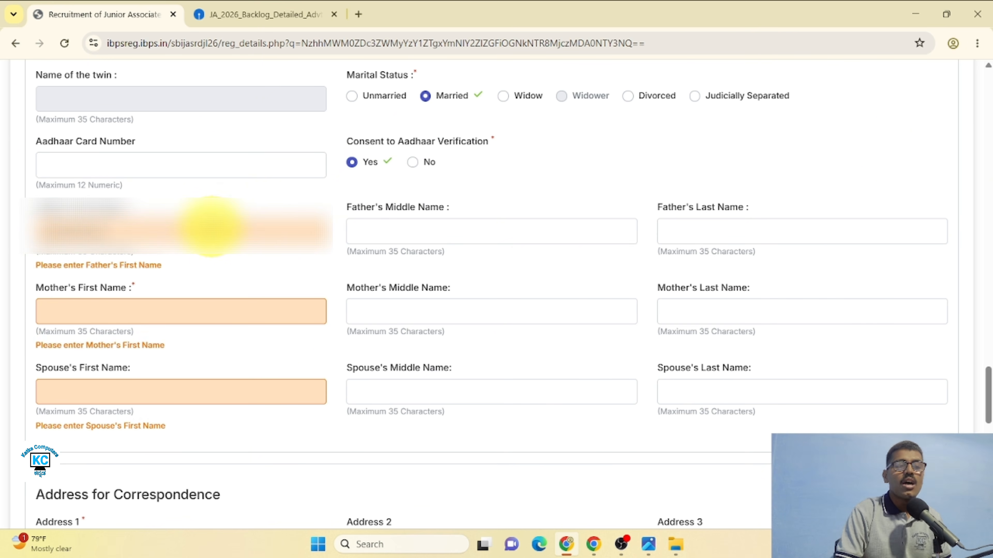
Fill in the first names of the father, mother and spouse, leaving their middle and last names blank
click(449, 238)
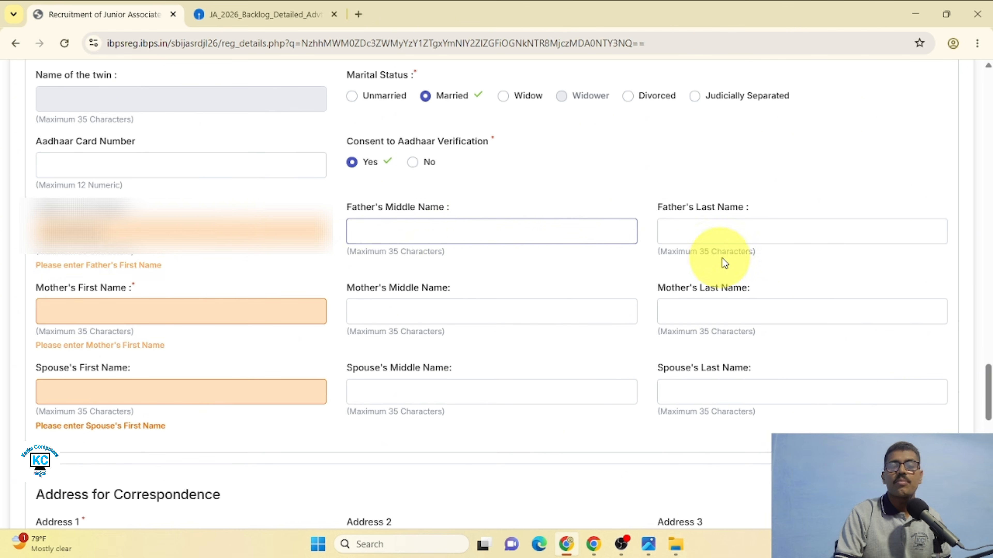
click(755, 238)
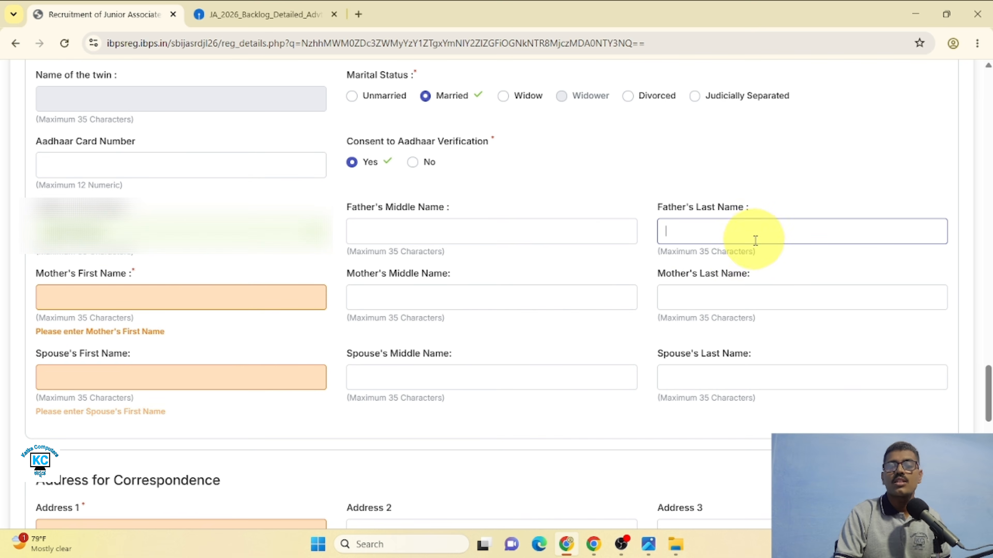
click(141, 301)
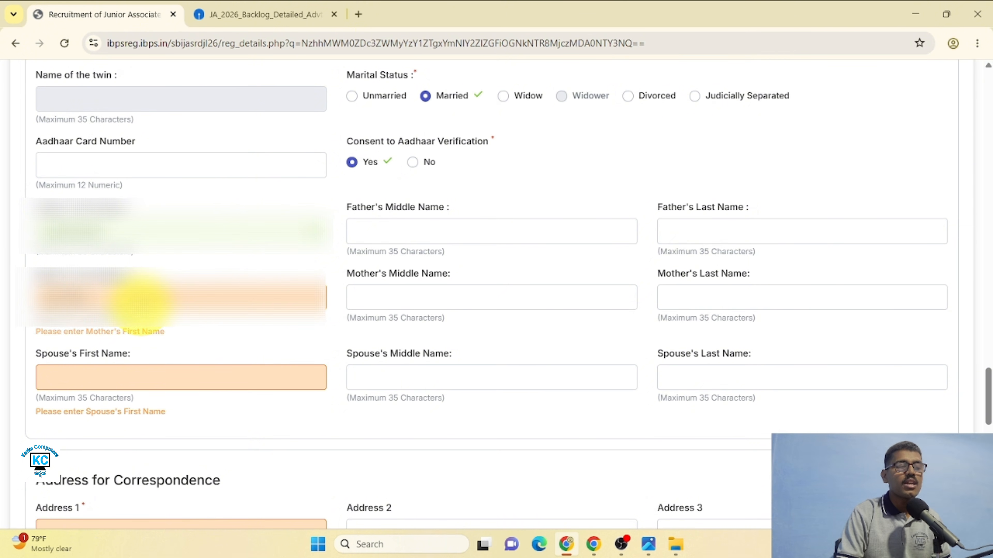
click(489, 296)
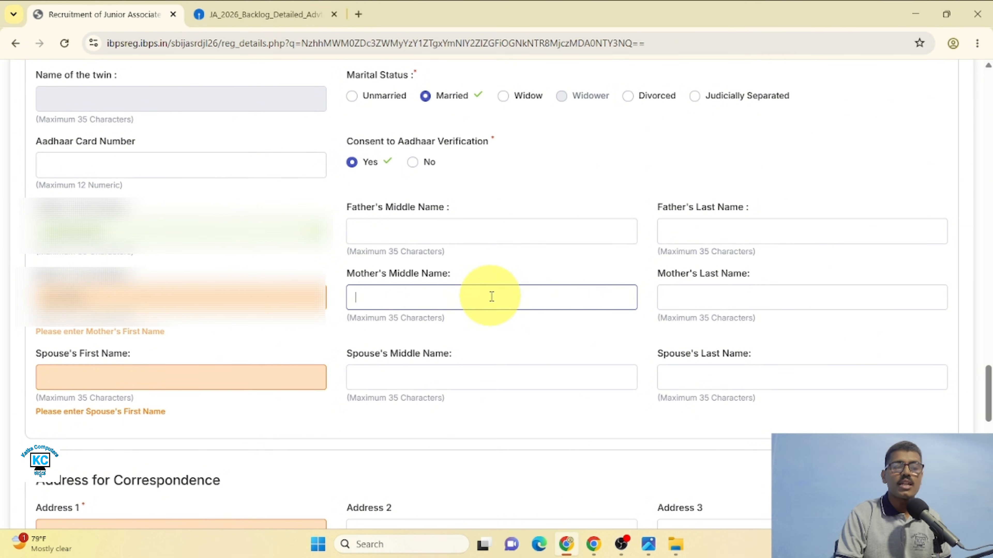
click(677, 301)
scroll(343, 317, down, 1)
click(243, 317)
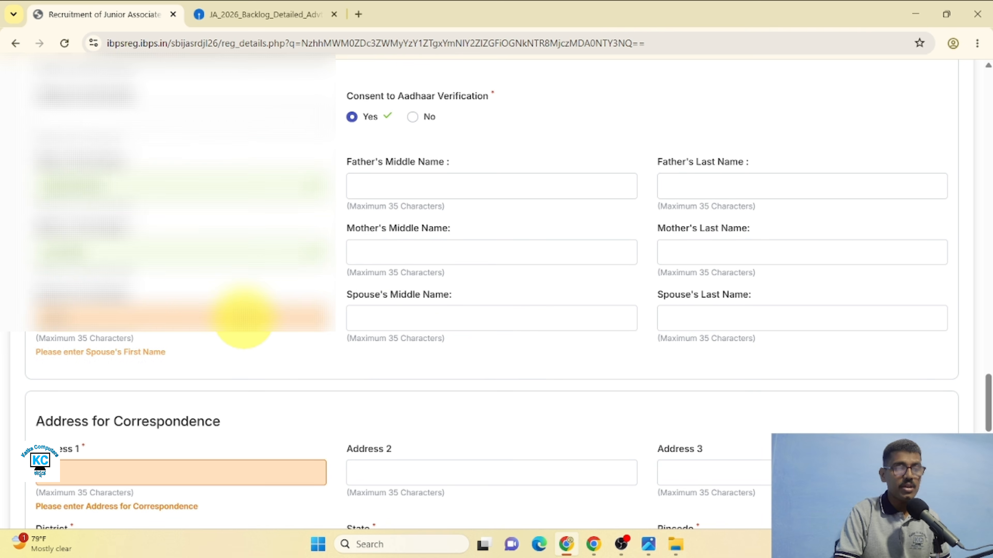
key(Tab)
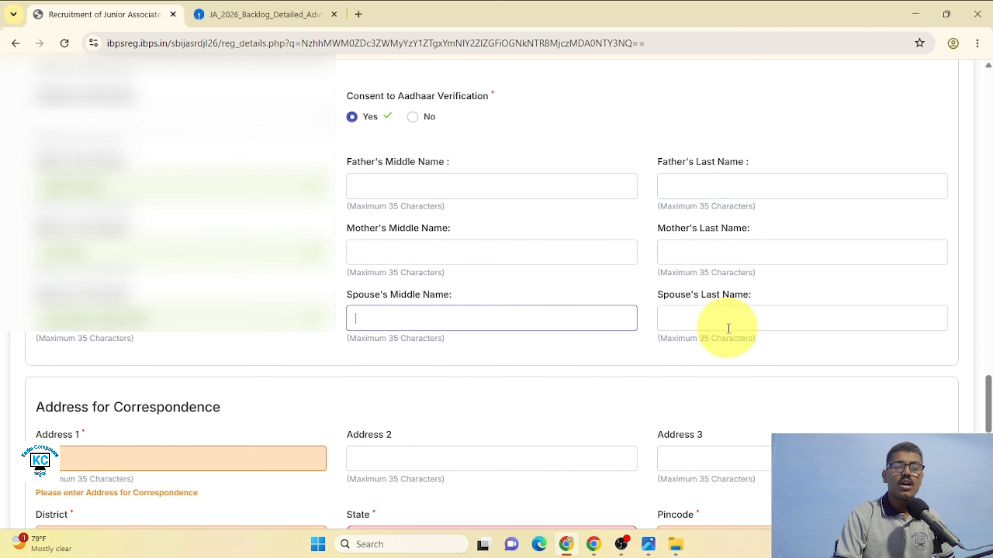
Fill in the Address for Correspondence with address lines, district, state and pincode, and mark the permanent address as the same
scroll(510, 324, down, 5)
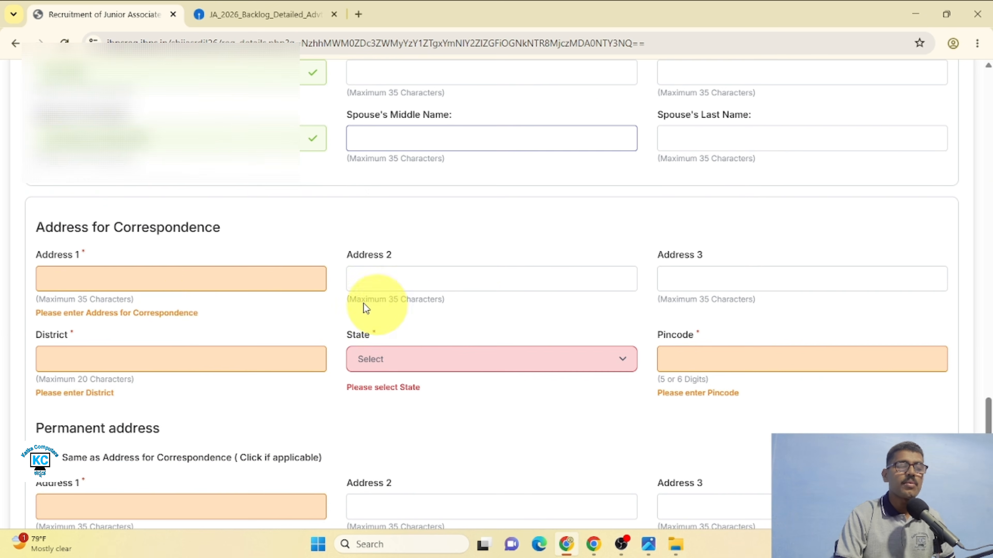
click(175, 283)
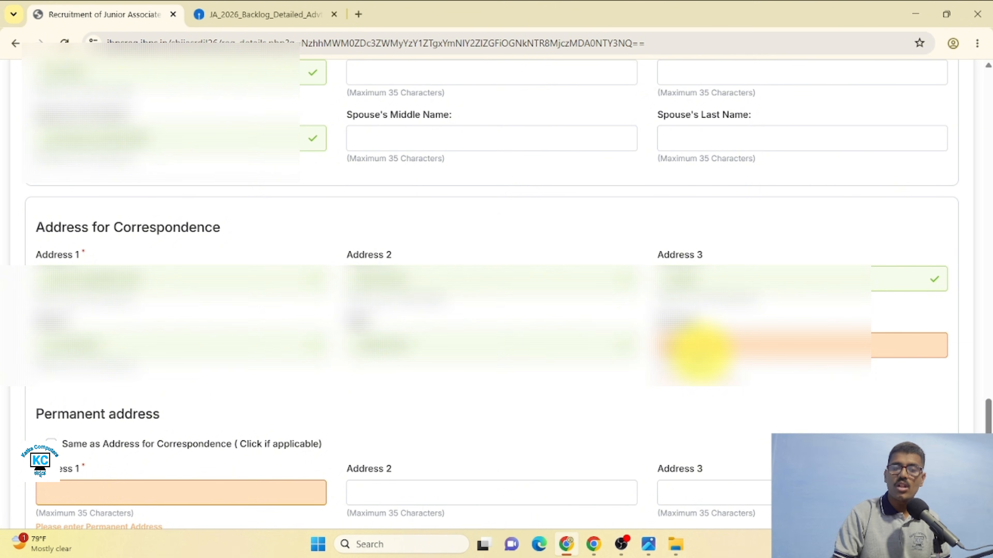
scroll(460, 394, down, 2)
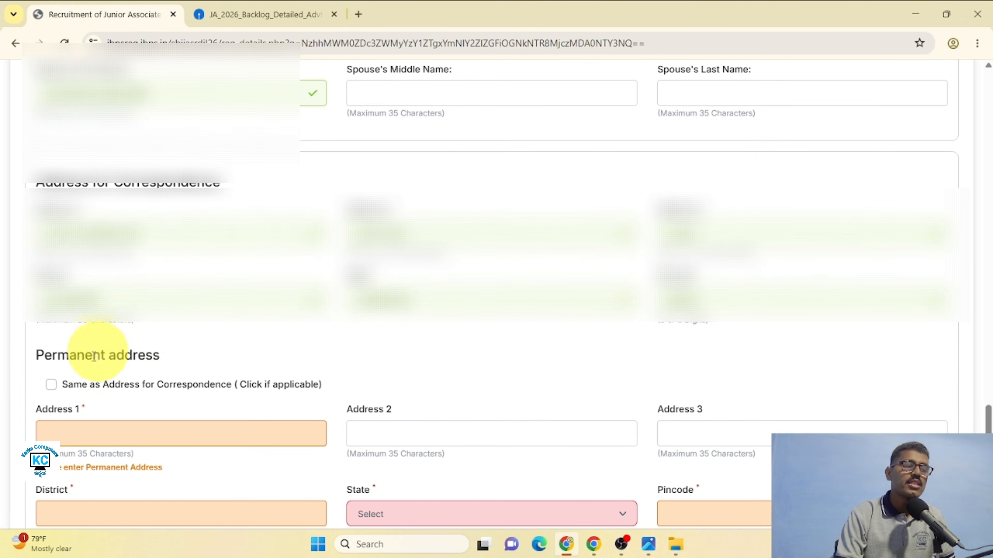
click(51, 384)
scroll(248, 416, down, 6)
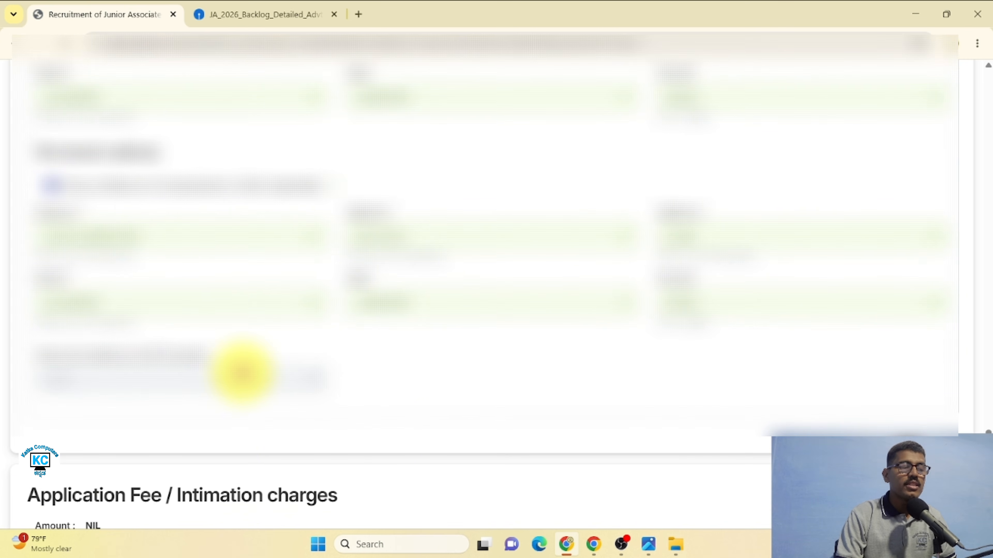
Validate the entered details, save them and continue to the next page, answering the browser's pop-up
scroll(243, 375, down, 4)
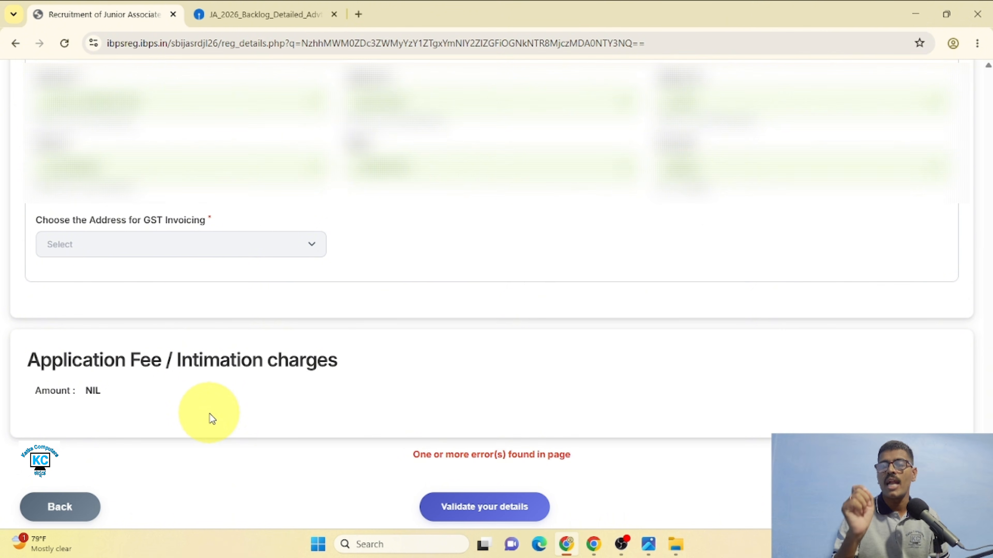
scroll(403, 360, down, 2)
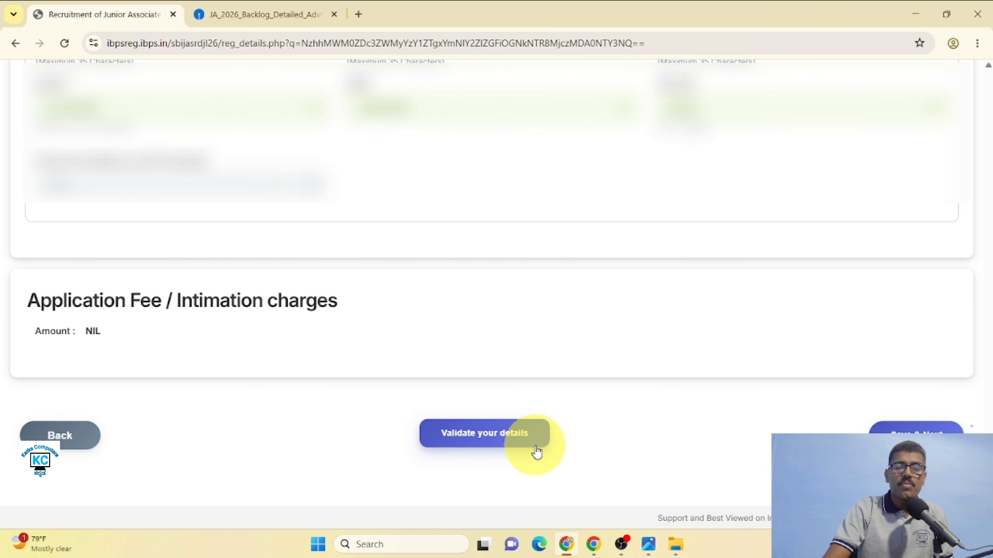
click(524, 442)
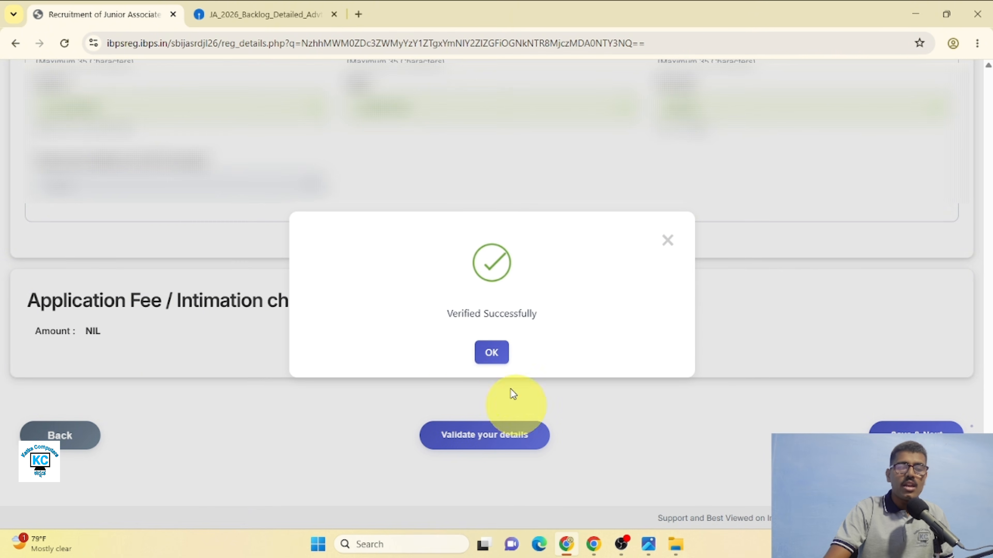
click(492, 353)
click(927, 430)
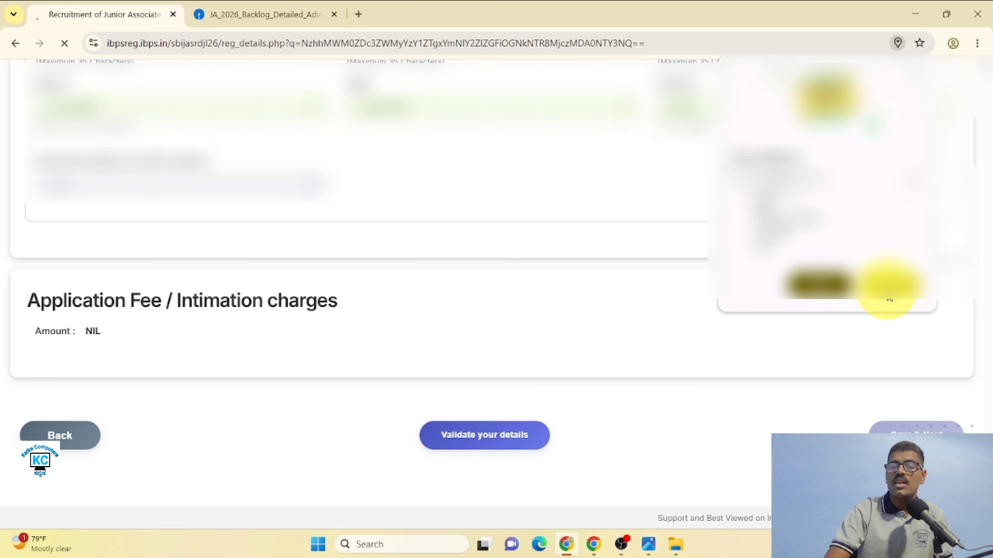
click(892, 288)
Set the Graduation 1/Equivalent row to Passed with Commerce as the degree stream
scroll(586, 371, down, 5)
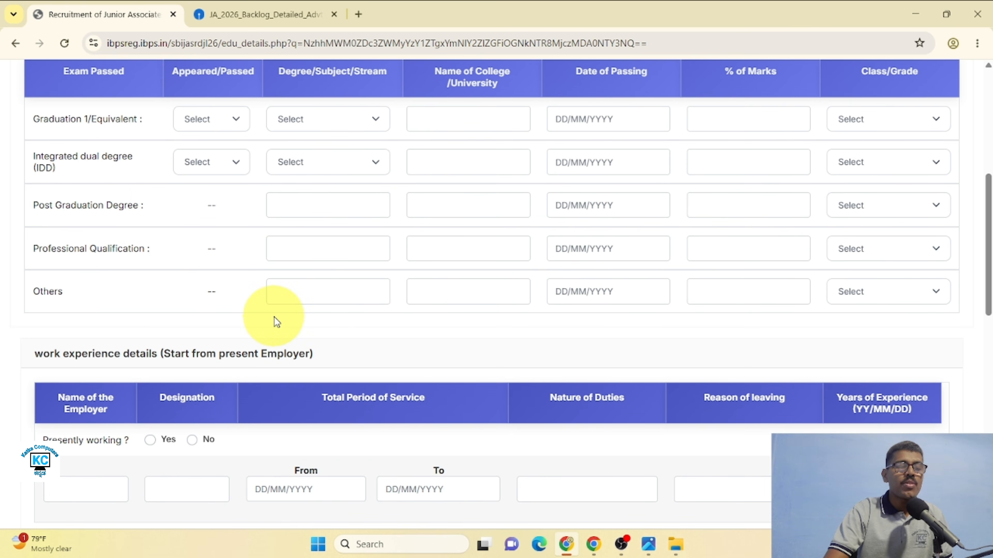
scroll(275, 317, down, 1)
scroll(272, 313, up, 2)
click(226, 171)
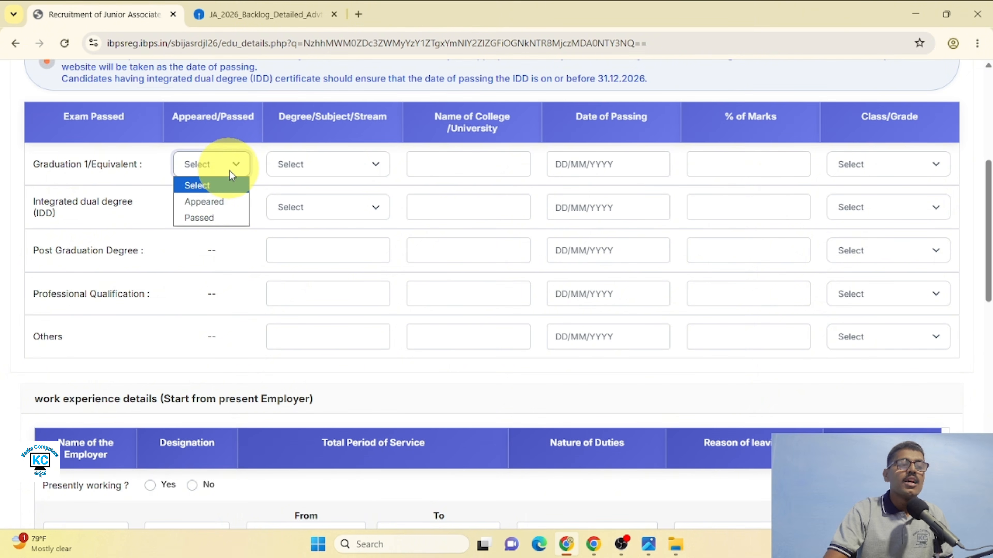
click(230, 214)
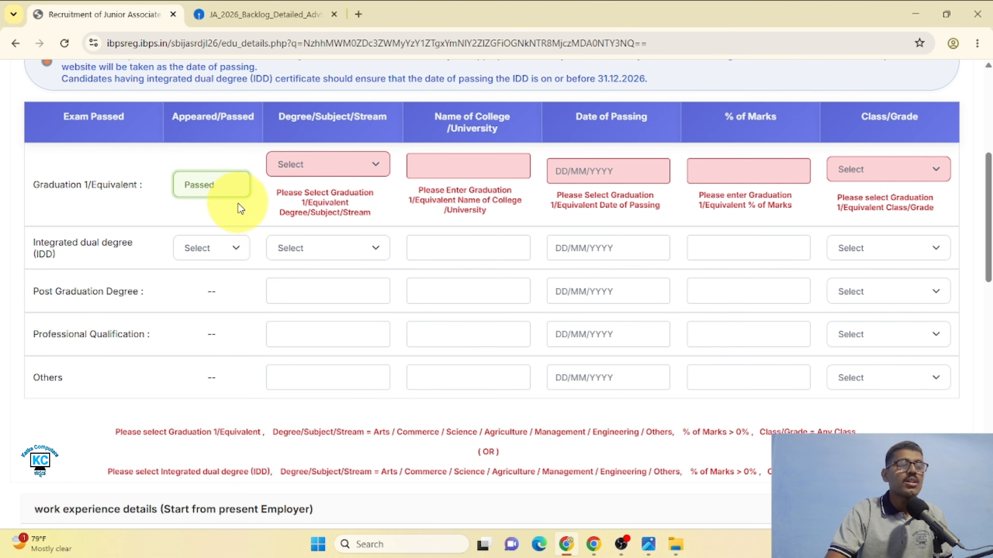
click(328, 164)
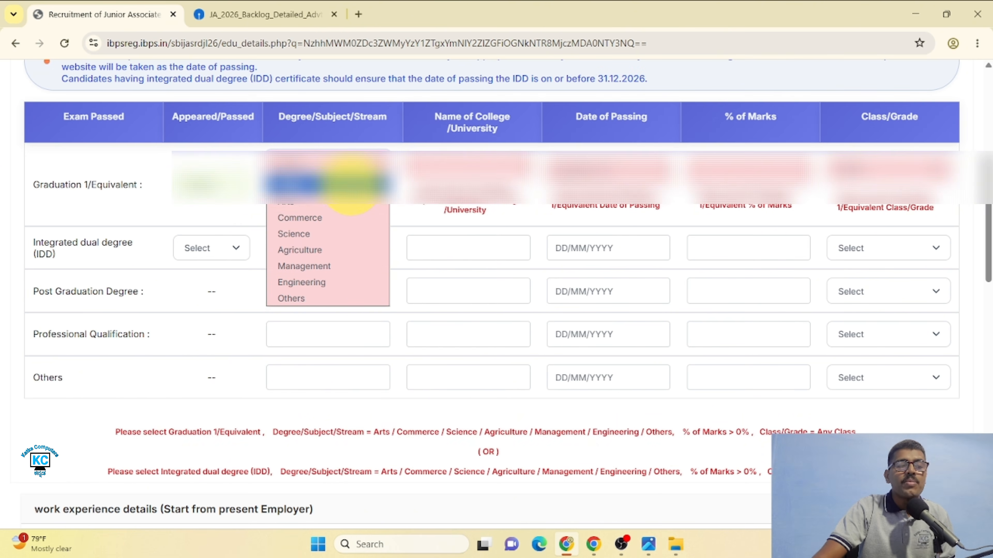
click(354, 218)
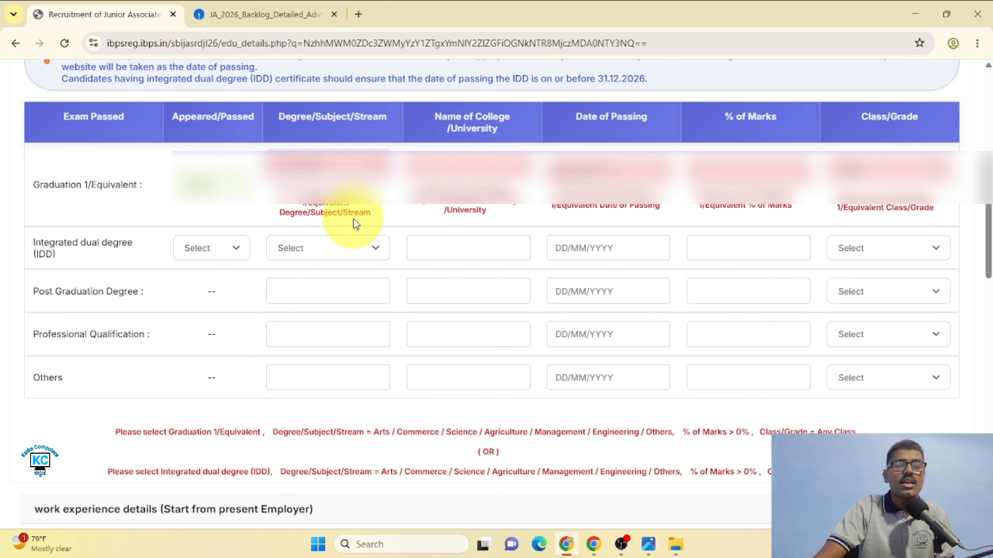
Complete the graduation row with the college name, passing date 20/10/2021, percentage of marks and First Class
click(469, 169)
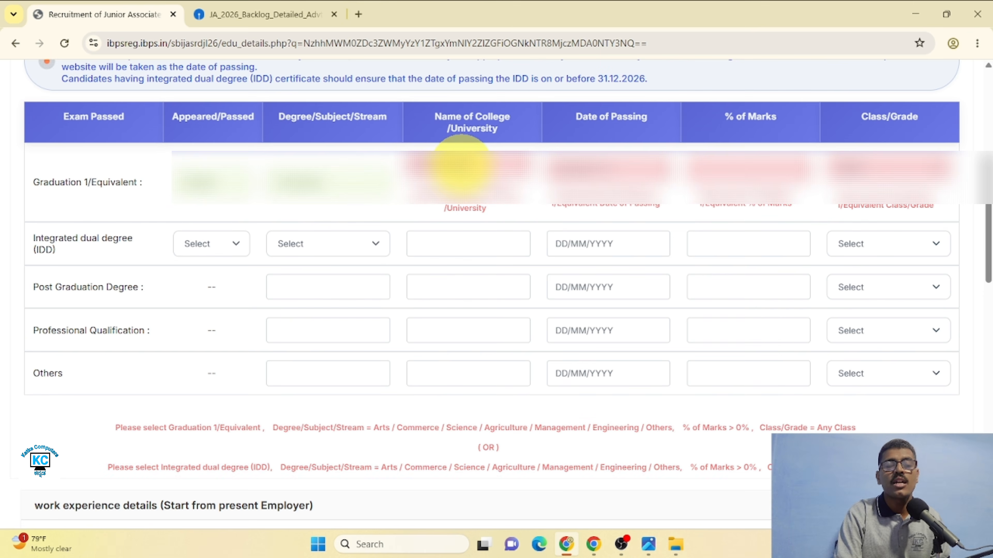
key(Tab)
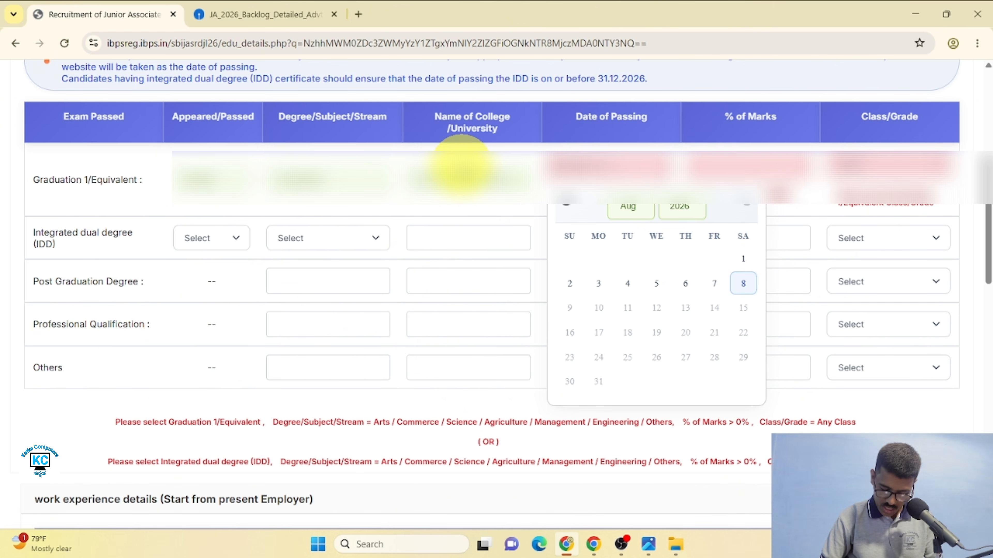
click(788, 180)
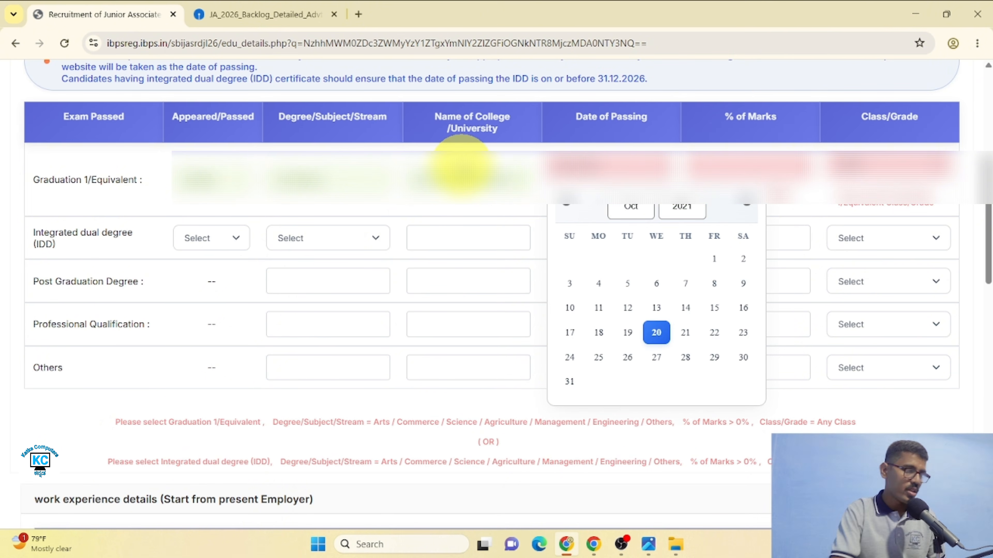
click(457, 165)
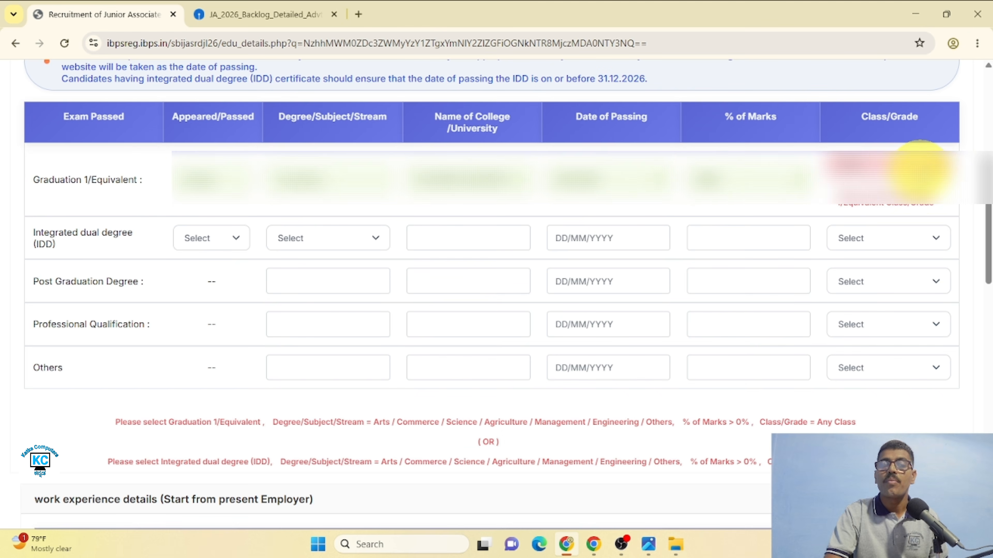
click(914, 181)
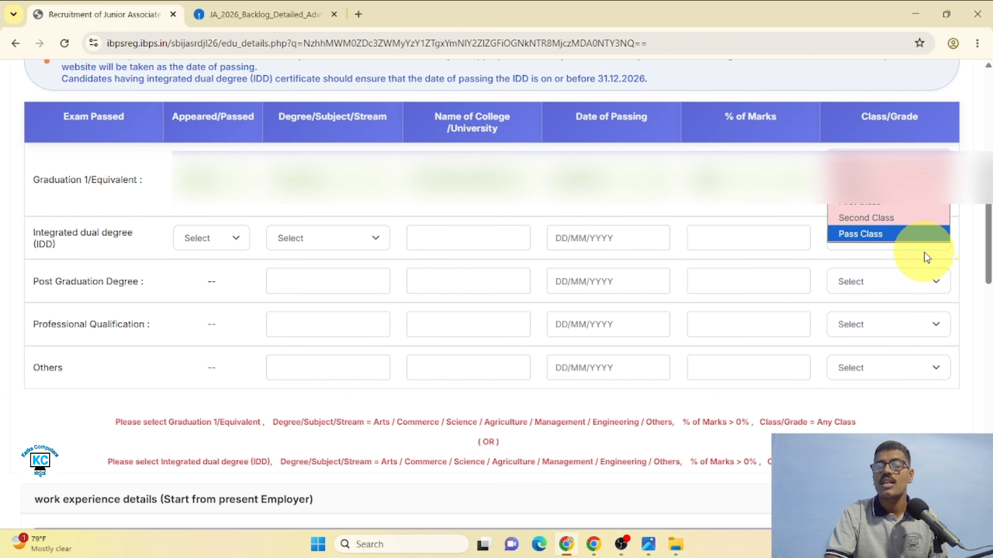
click(921, 203)
Leave the remaining qualifications blank and answer No to Presently working in the work experience details
scroll(261, 304, down, 2)
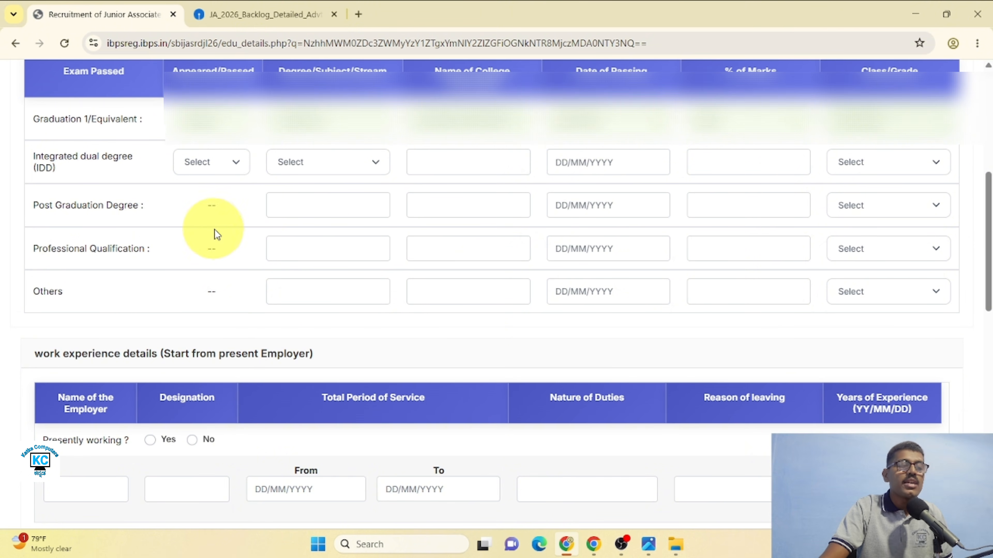
scroll(225, 230, down, 1)
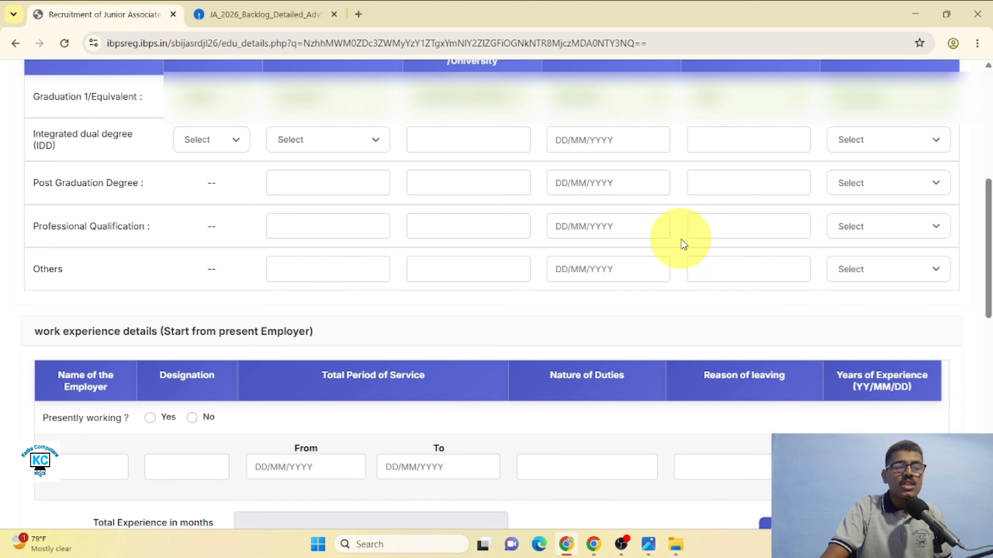
scroll(681, 239, down, 4)
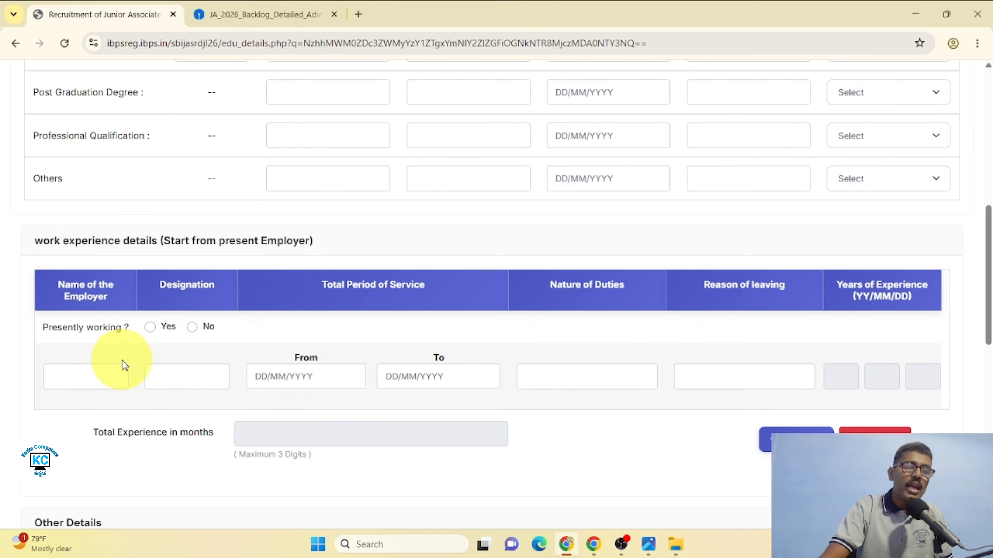
click(150, 328)
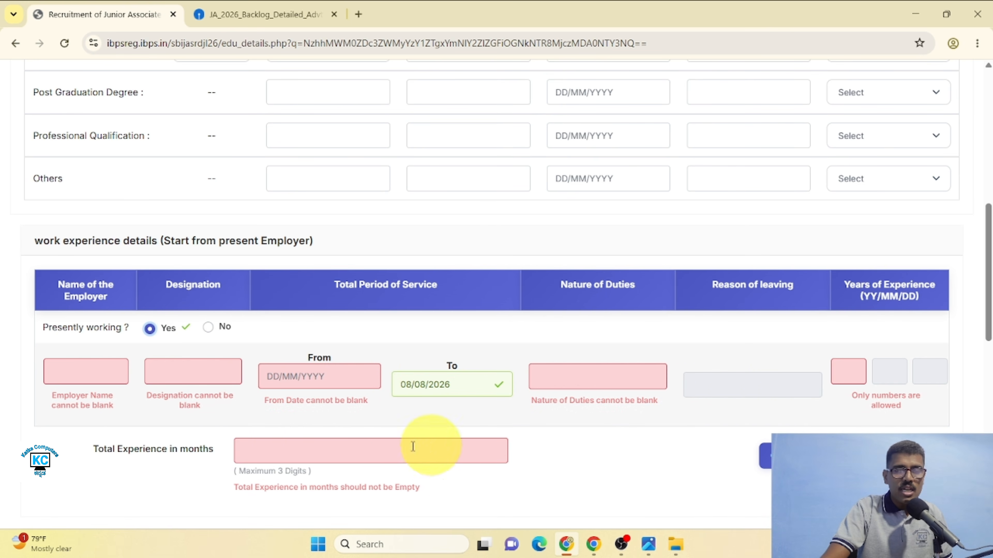
click(208, 327)
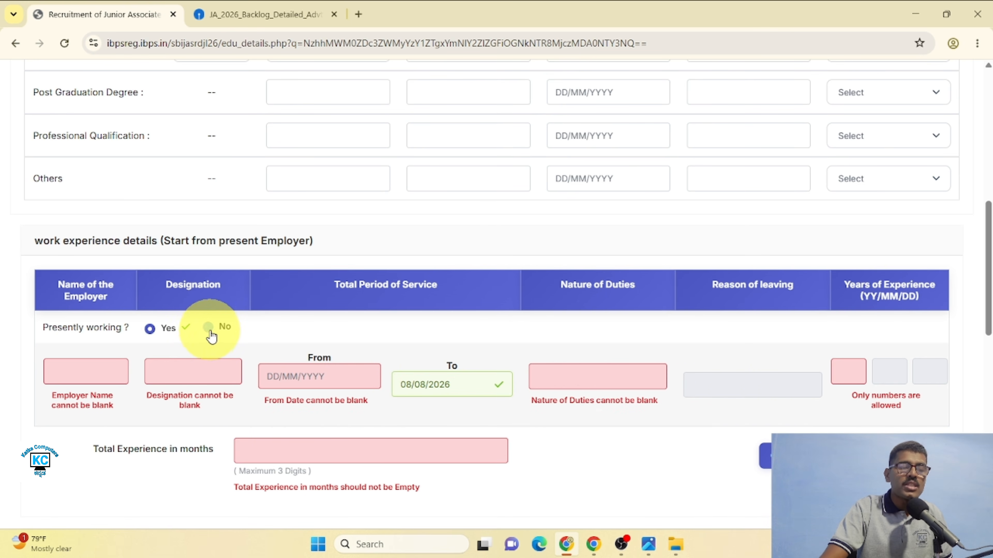
Opt for Pre-Exam Training with Karnataka as the State/UT and Kalaburagi (Gulbarga) as the training centre
scroll(220, 332, down, 5)
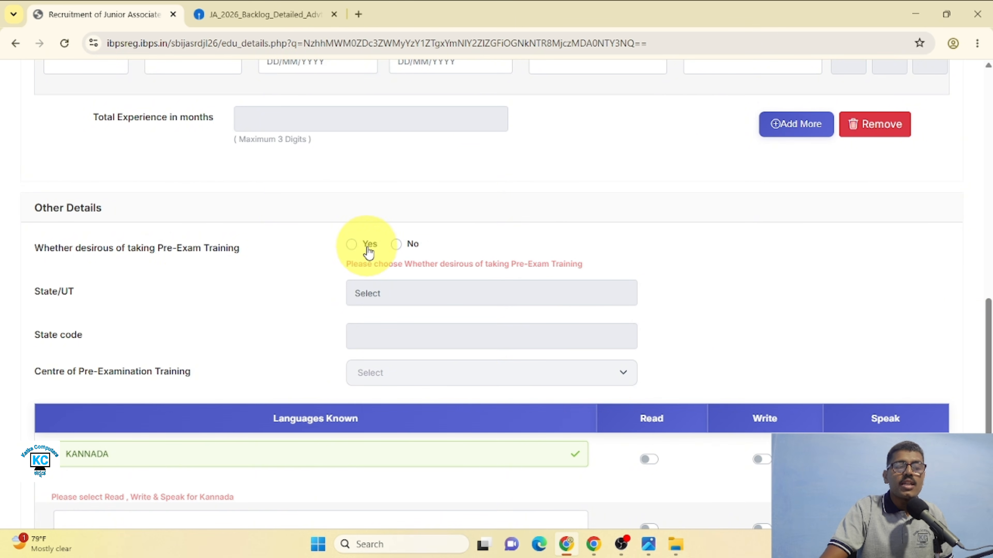
click(353, 245)
click(456, 296)
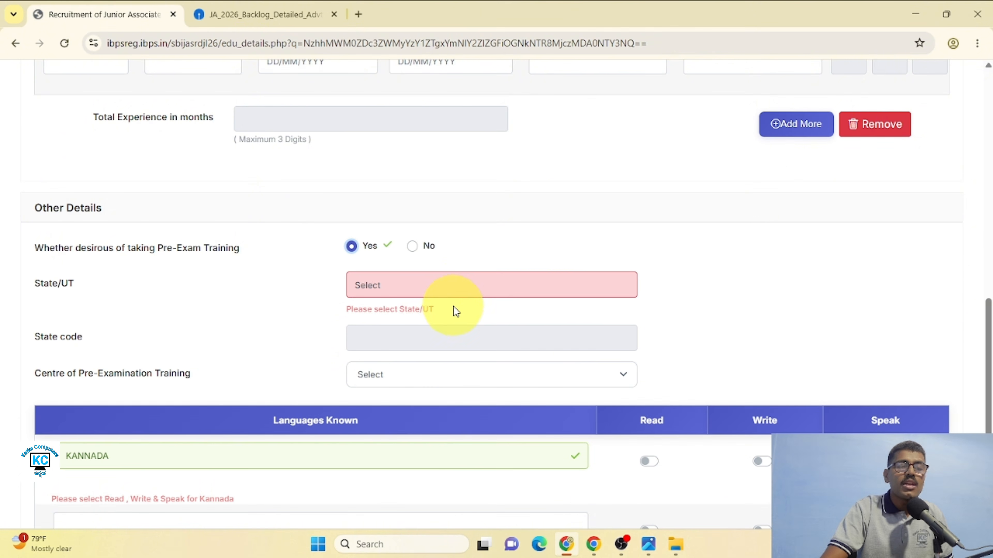
key(k)
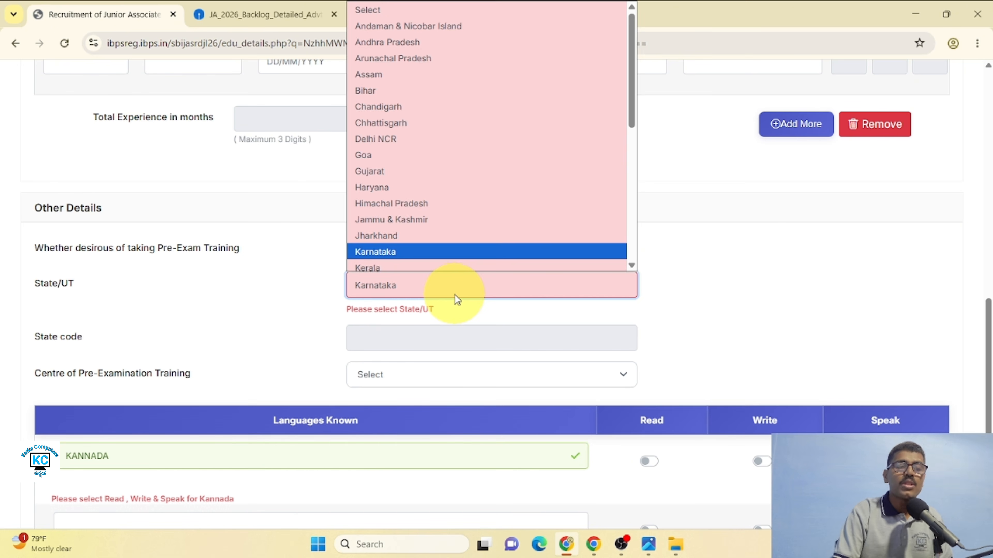
key(Return)
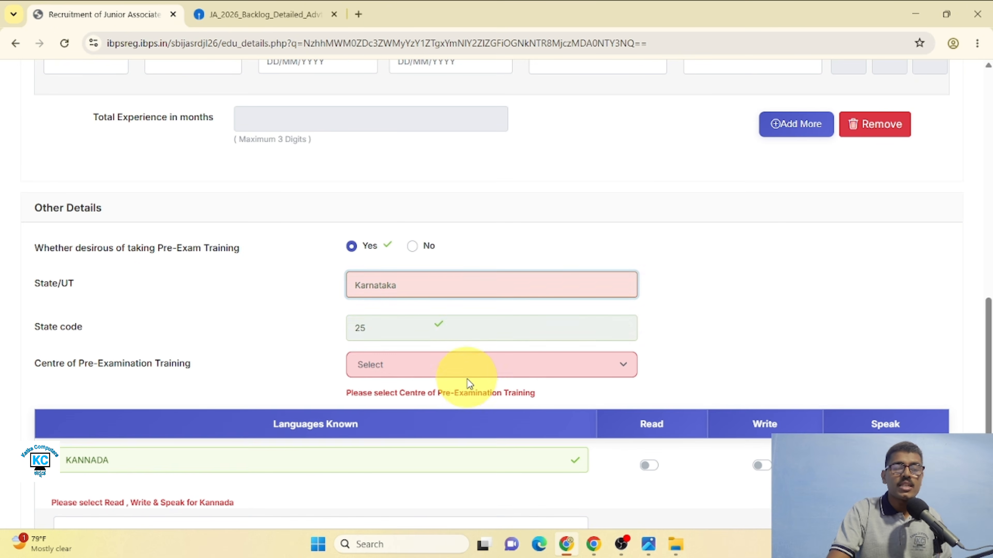
click(468, 376)
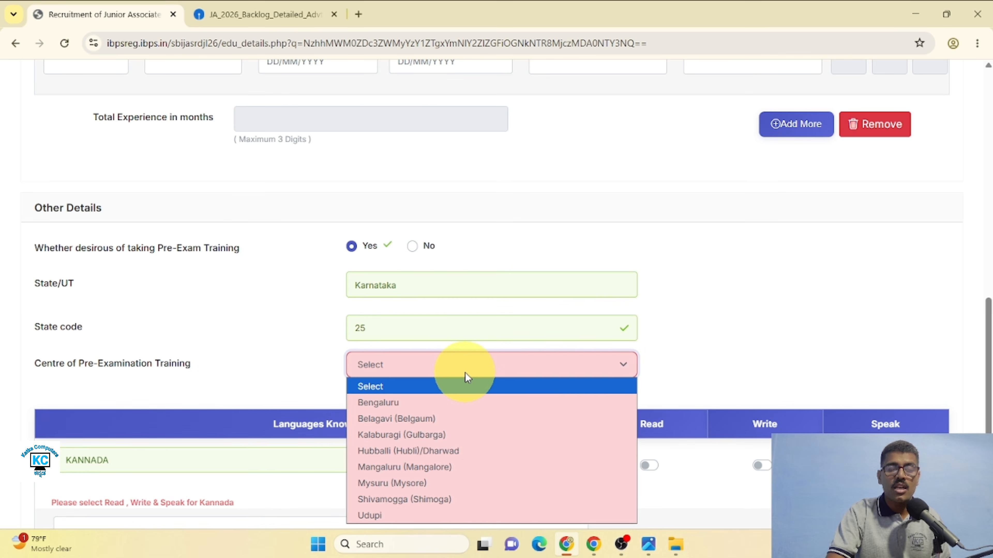
click(484, 440)
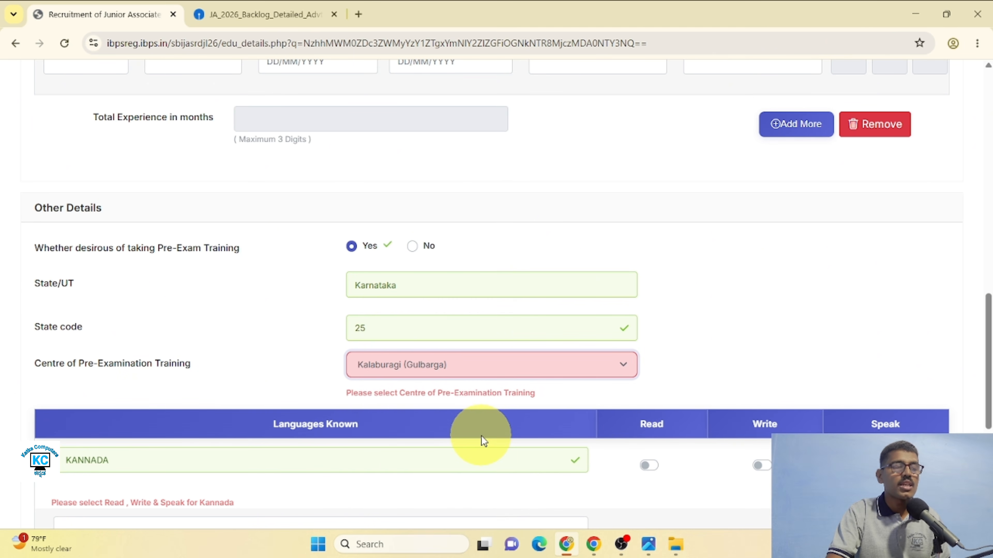
Enable Read, Write and Speak for Kannada in the Languages Known table
scroll(496, 333, down, 1)
scroll(498, 314, down, 3)
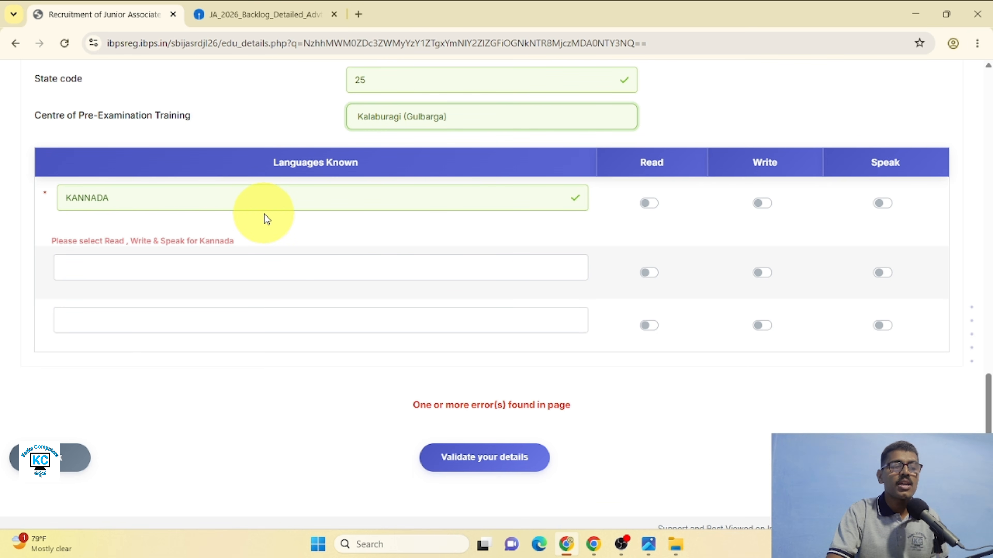
click(651, 203)
click(775, 206)
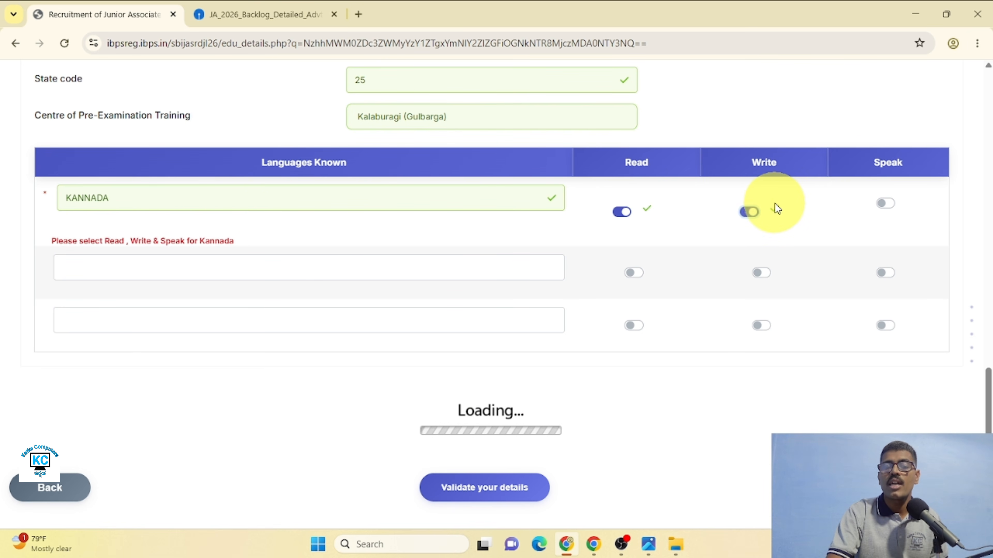
click(887, 203)
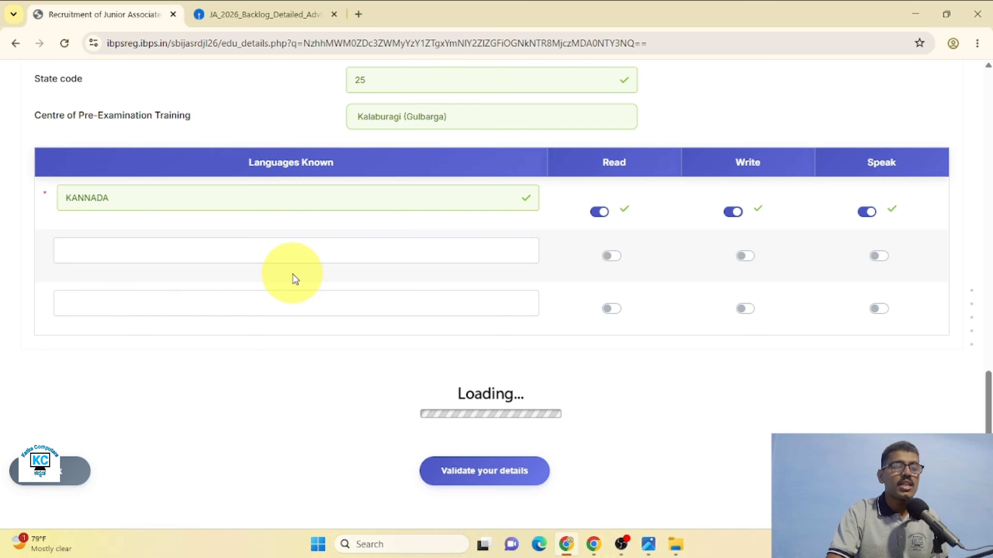
Add ENGLISH as the second known language and enable Read, Write and Speak for it
click(291, 255)
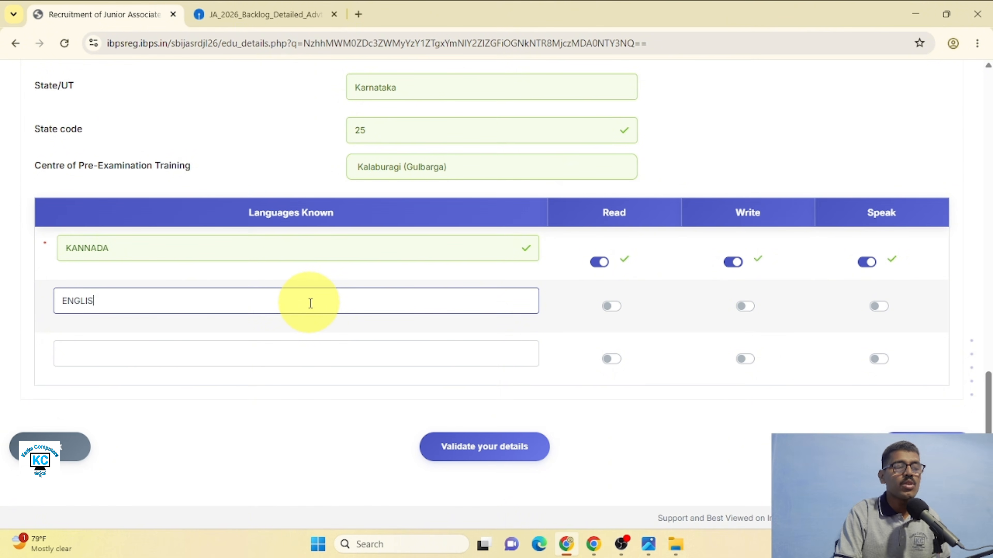
key(Tab)
click(614, 257)
click(743, 306)
click(875, 307)
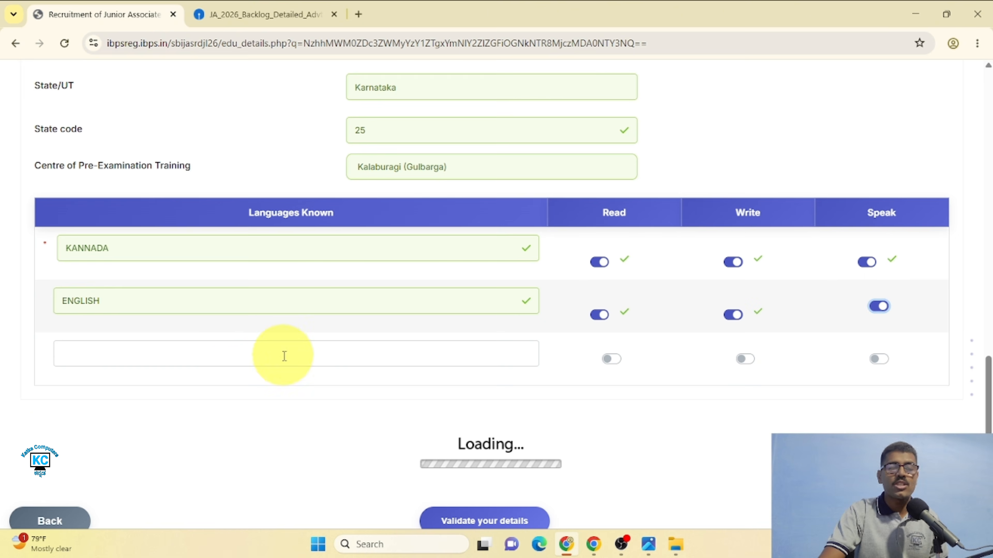
Add HINDI as the third known language and enable Read, Write and Speak for it
click(284, 355)
text(HINDI)
key(Tab)
click(638, 359)
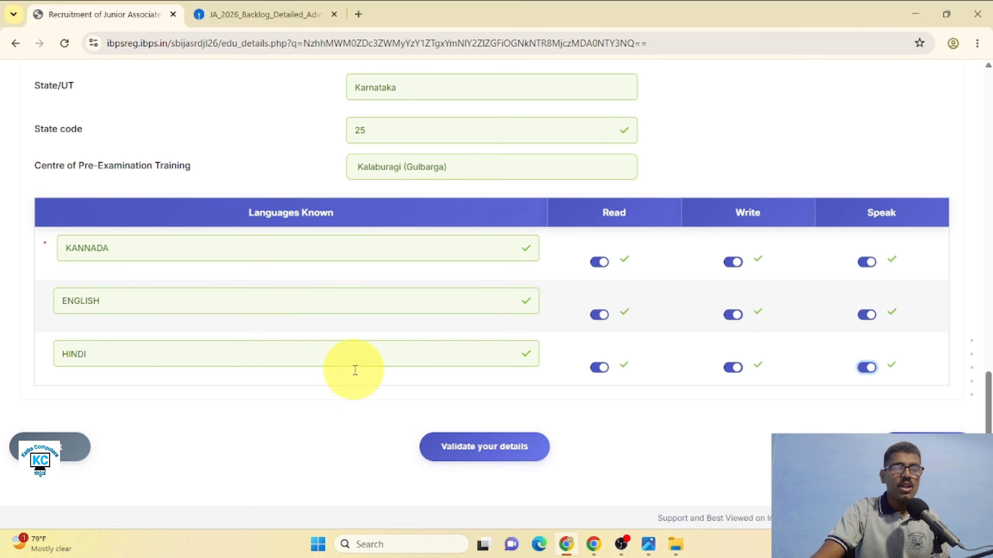
Validate the qualification, experience and language details, and proceed to the registration preview
click(508, 456)
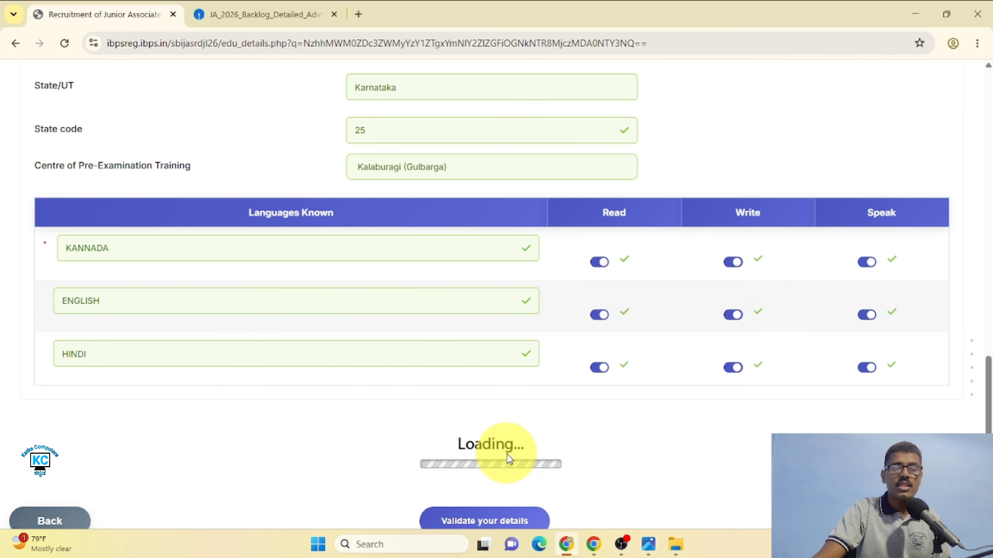
scroll(507, 454, up, 12)
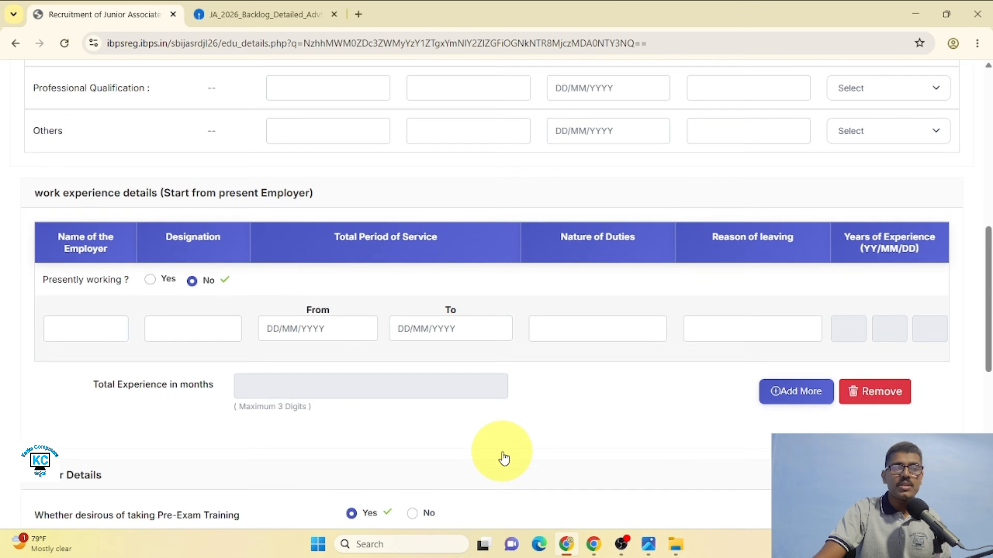
scroll(504, 458, up, 7)
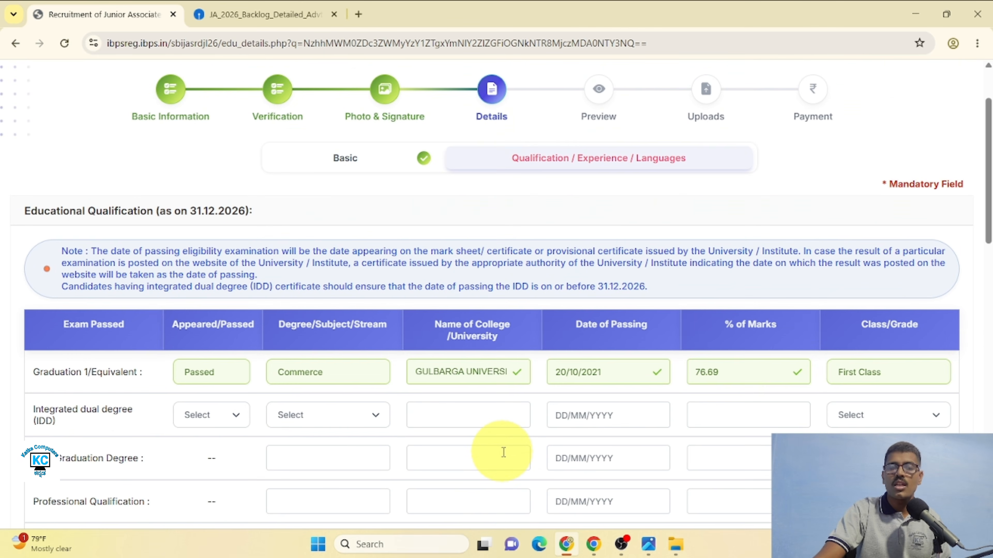
scroll(504, 452, down, 20)
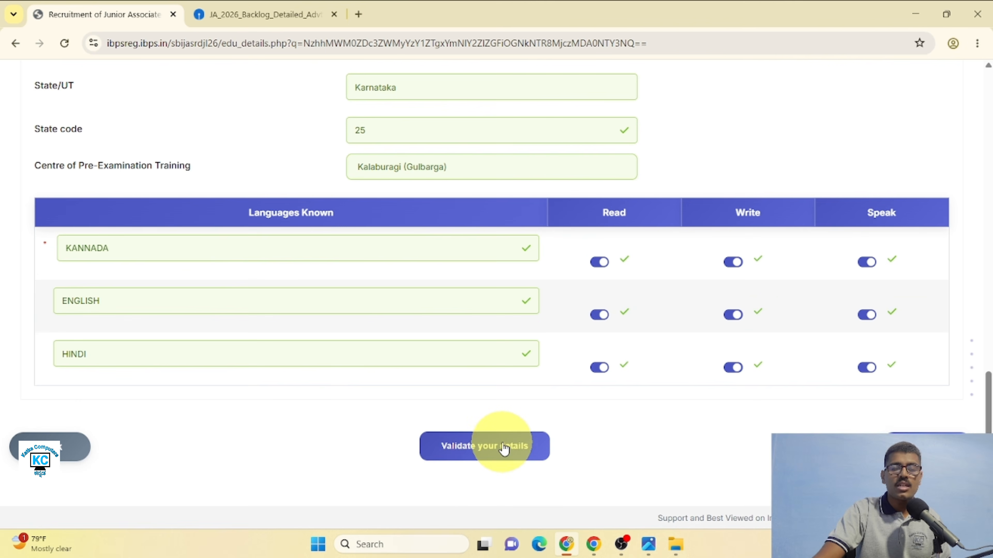
click(502, 444)
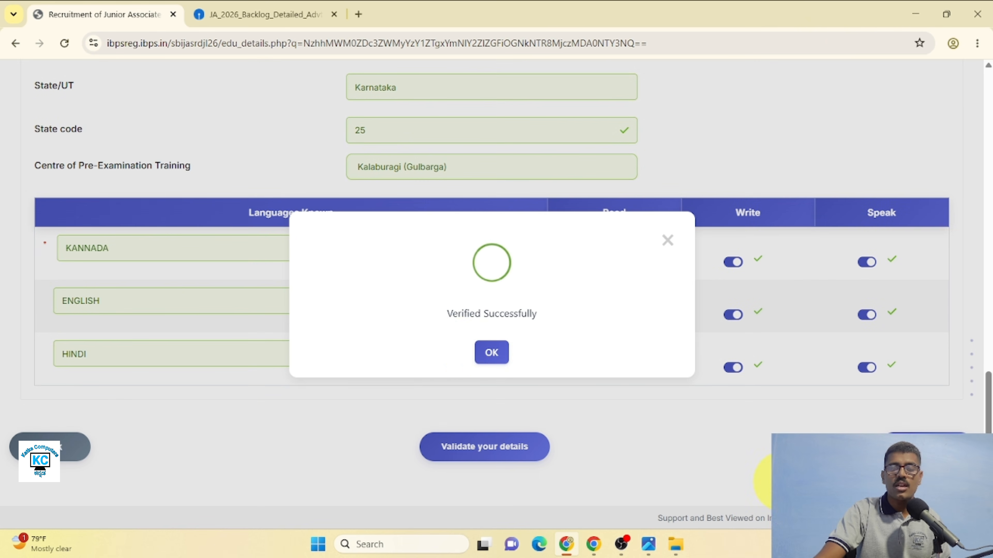
click(496, 358)
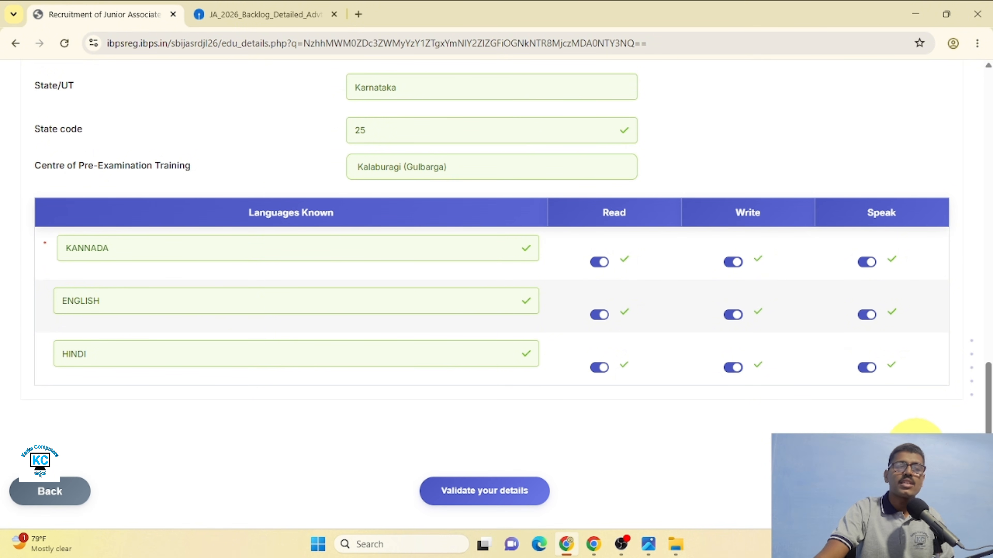
click(915, 433)
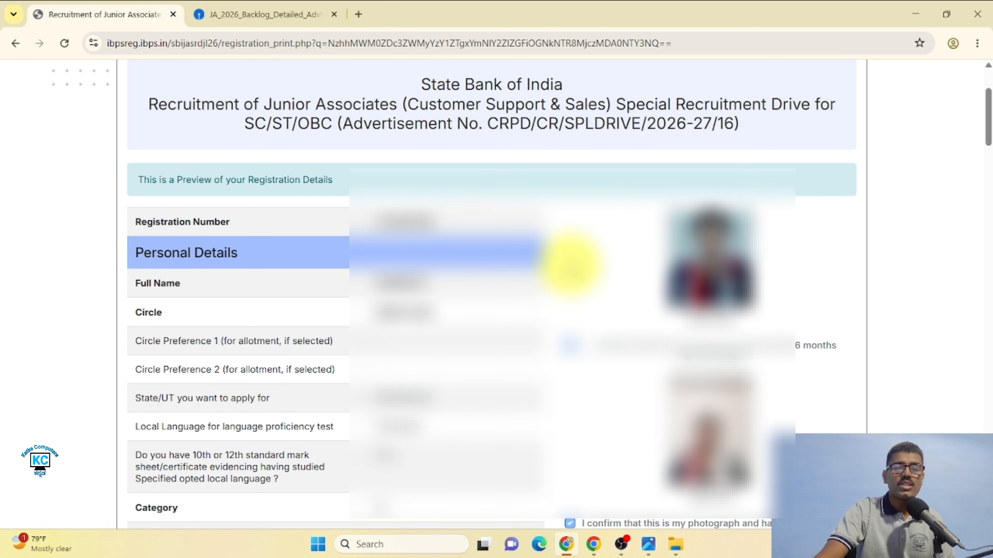
Review the personal details in the registration preview, from the registration number to the parents' and spouse's names
scroll(572, 264, down, 3)
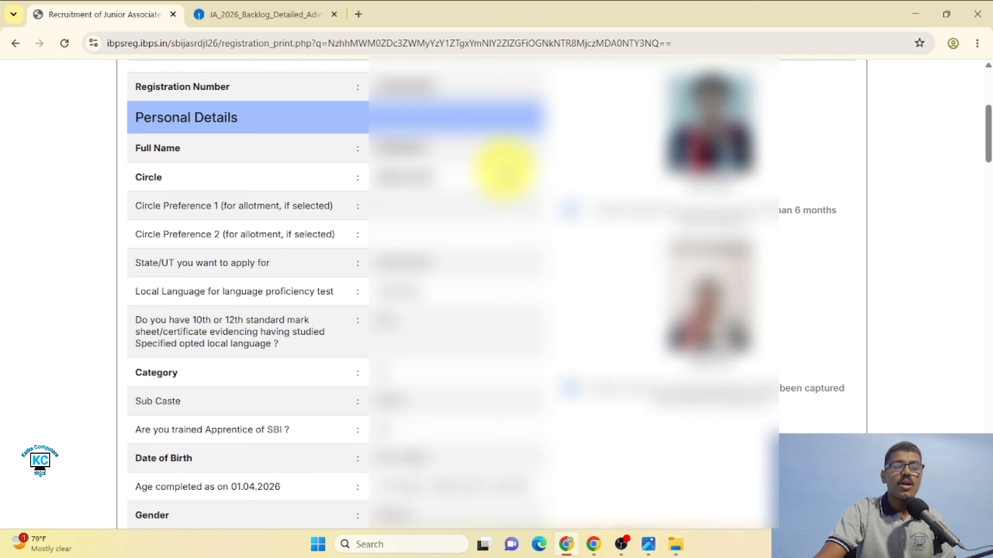
scroll(504, 168, down, 3)
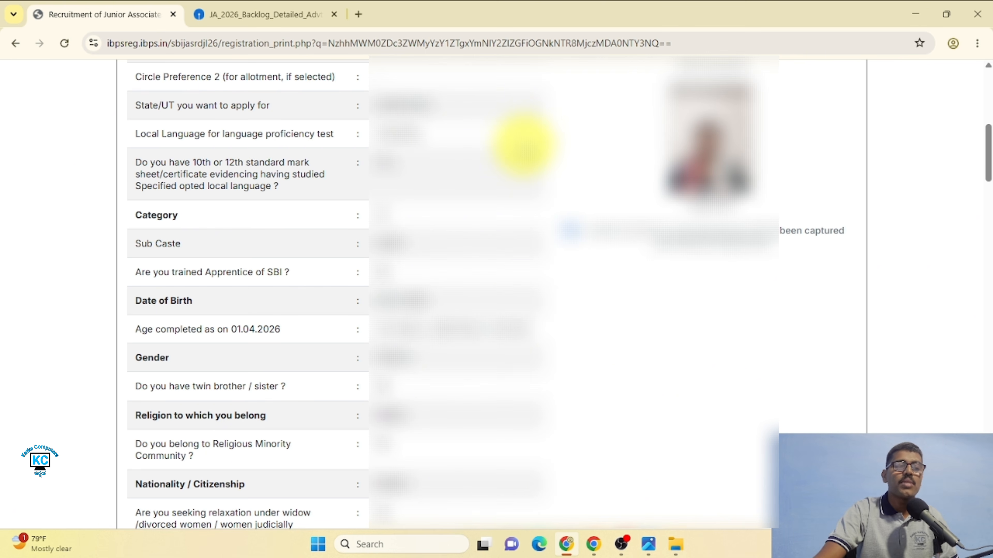
scroll(481, 135, down, 1)
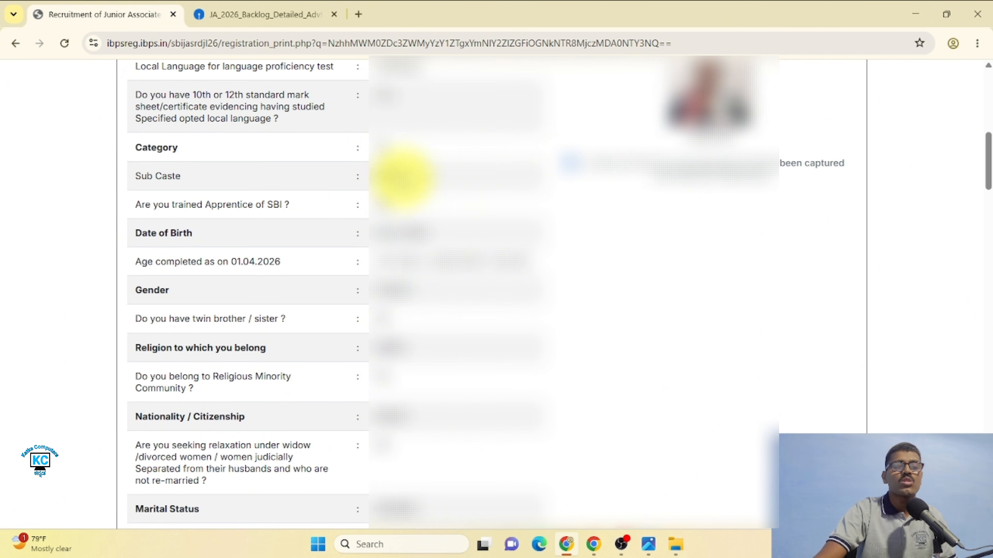
scroll(489, 188, down, 2)
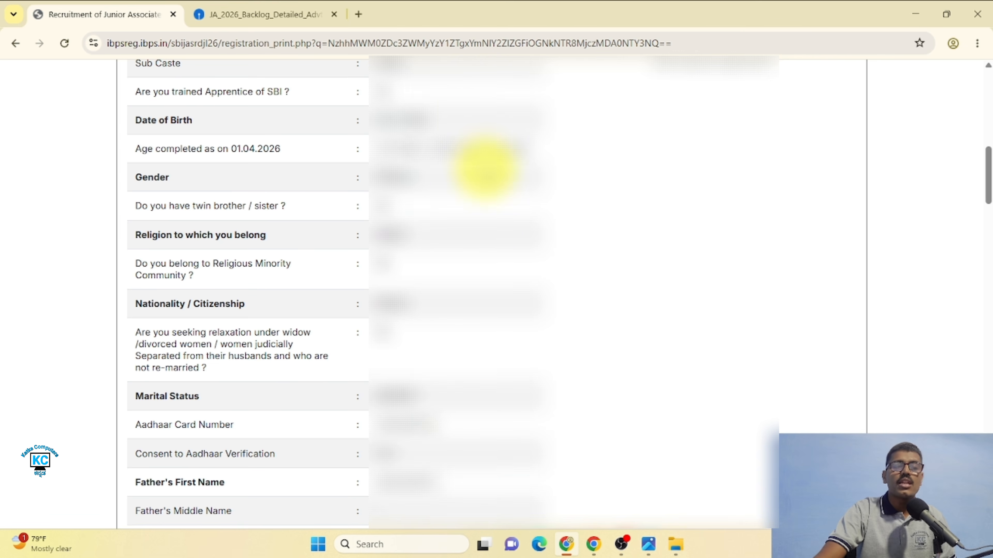
scroll(483, 206, down, 2)
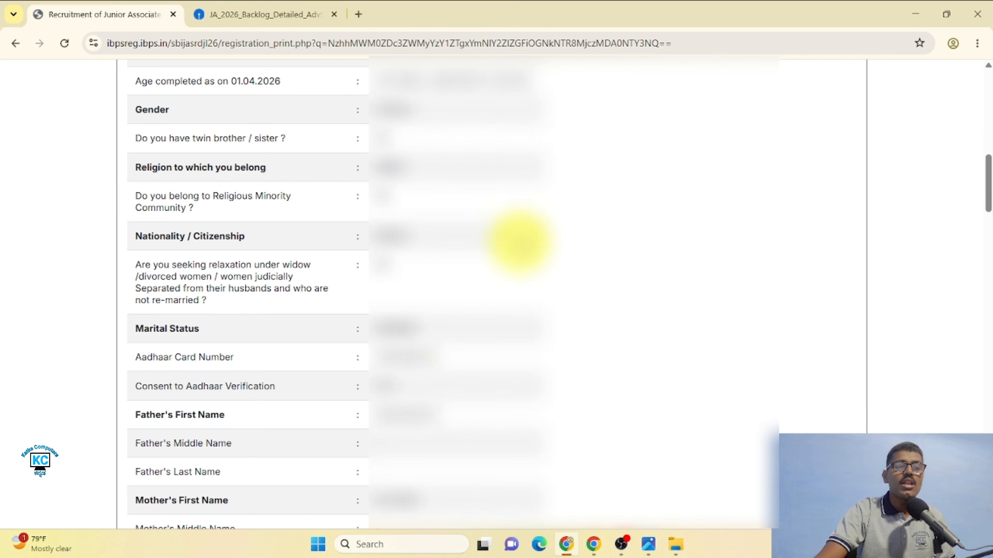
scroll(508, 221, down, 3)
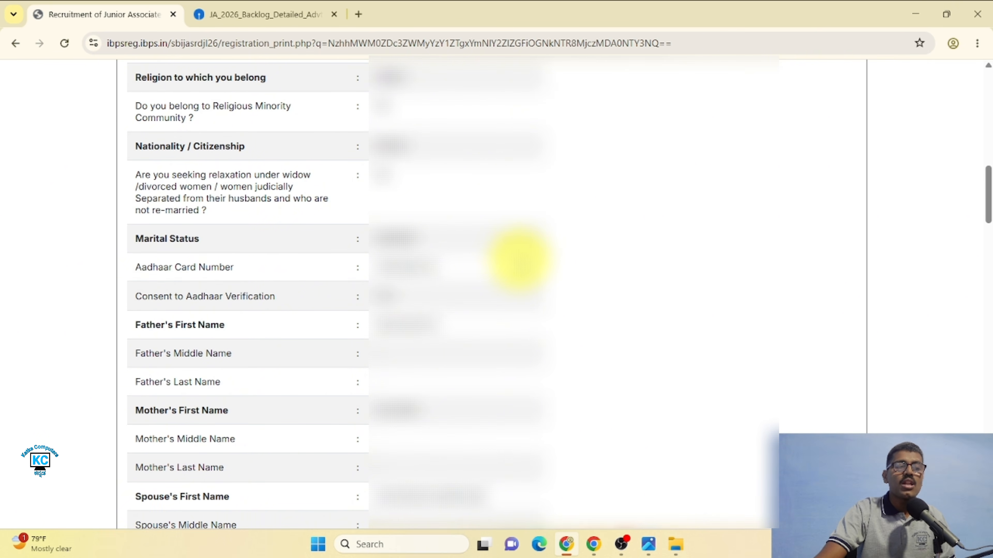
scroll(520, 260, down, 2)
scroll(517, 266, up, 1)
scroll(512, 266, down, 3)
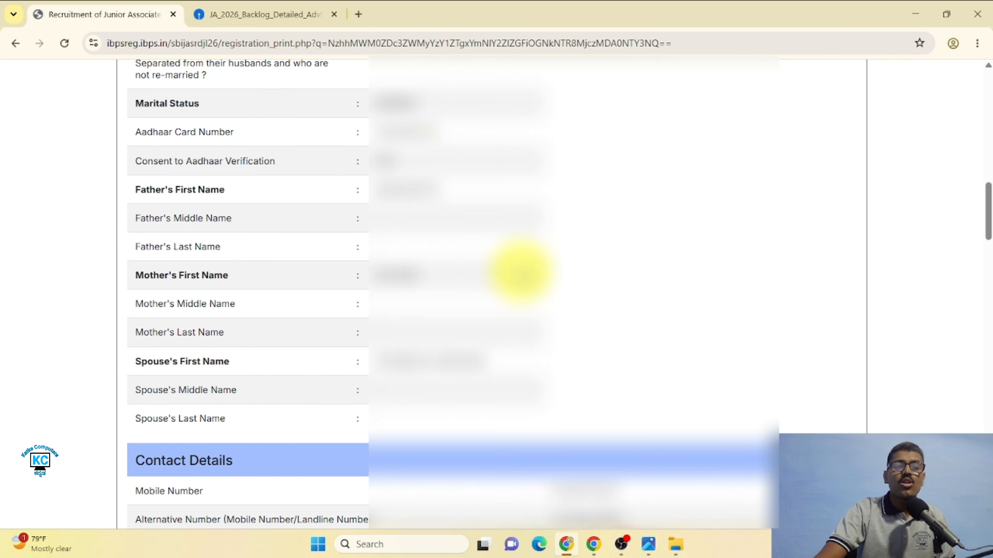
scroll(522, 269, down, 2)
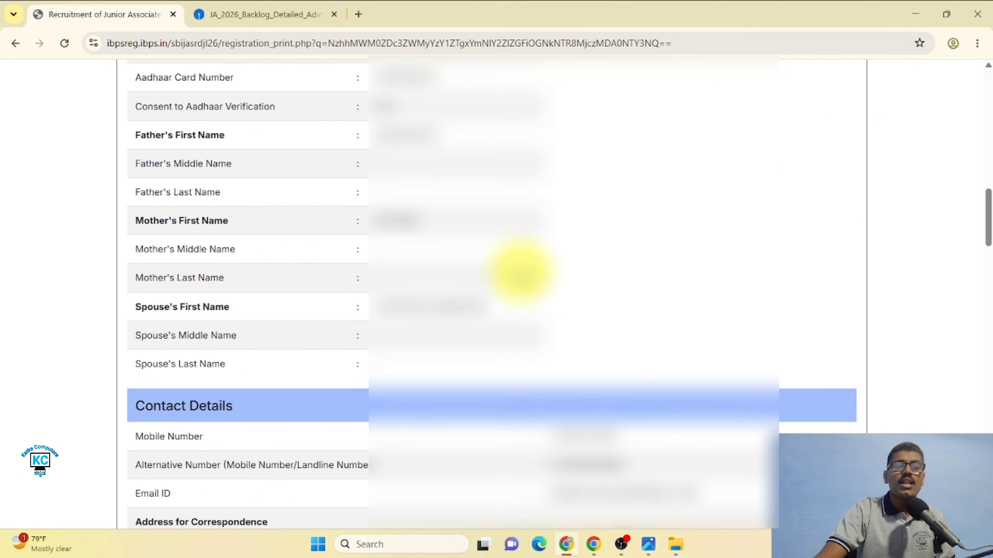
scroll(522, 269, down, 1)
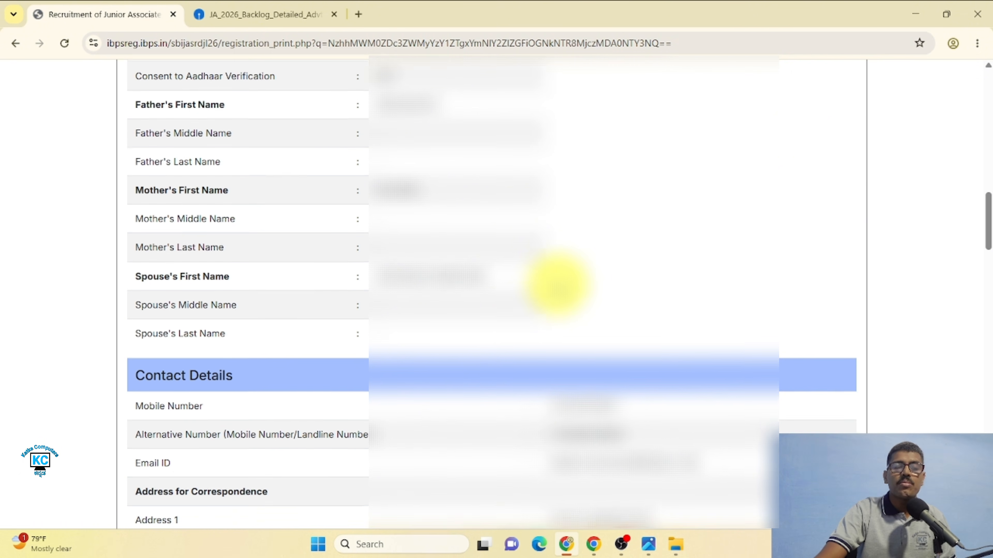
scroll(626, 313, up, 1)
scroll(704, 348, down, 3)
Review the contact details, addresses, exam centre preferences, ID proof, educational qualification, pre-exam training and languages in the preview
scroll(731, 362, down, 5)
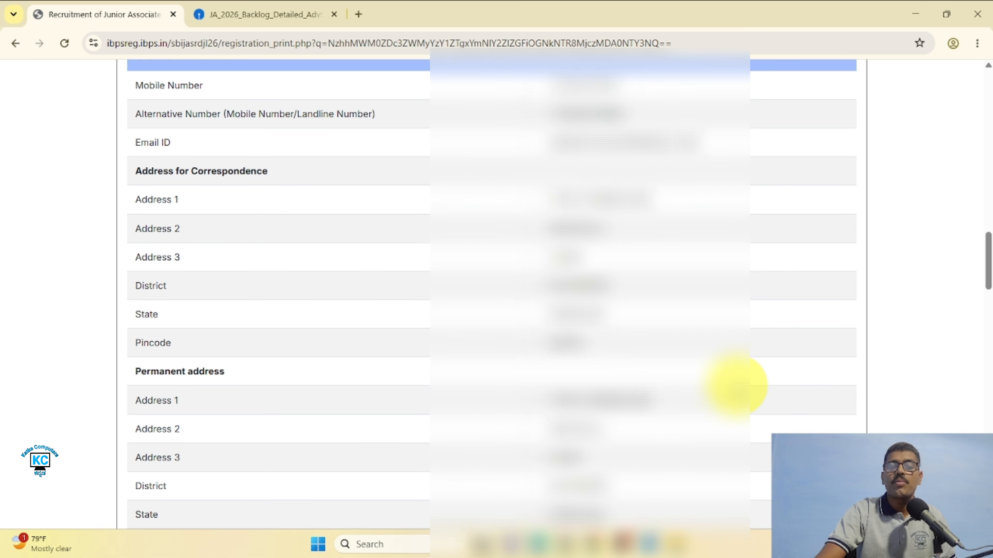
scroll(735, 385, down, 3)
scroll(735, 385, up, 1)
scroll(734, 385, down, 4)
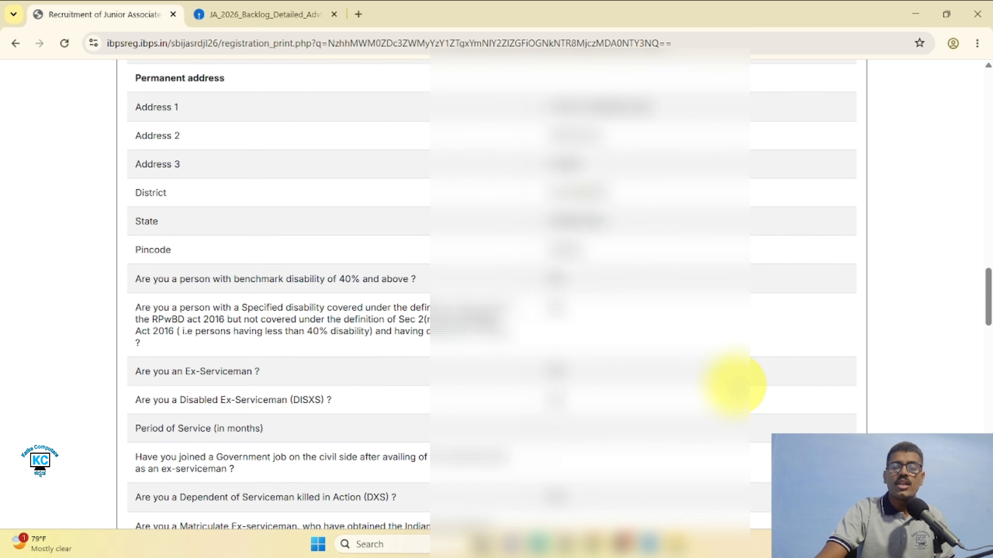
scroll(735, 385, down, 6)
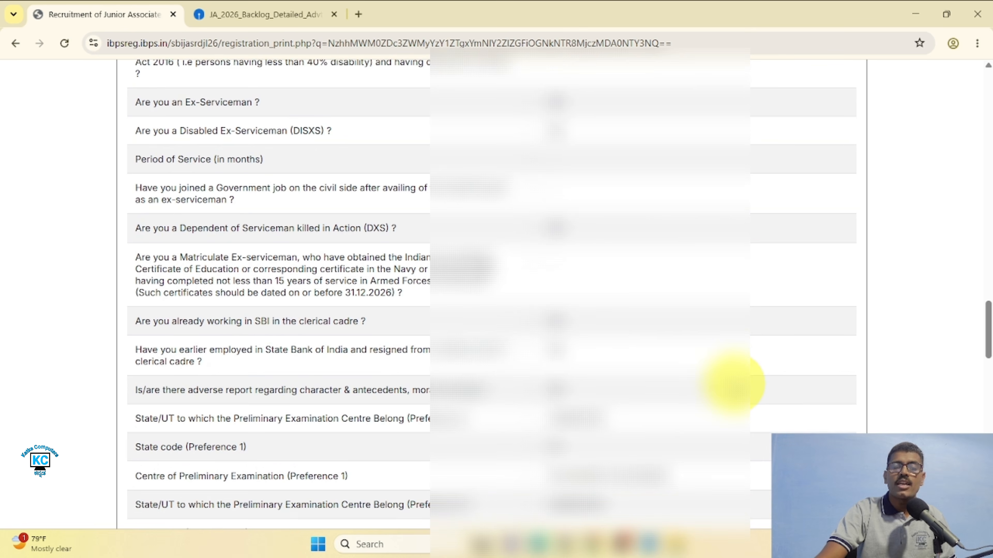
scroll(733, 385, down, 3)
scroll(733, 385, up, 2)
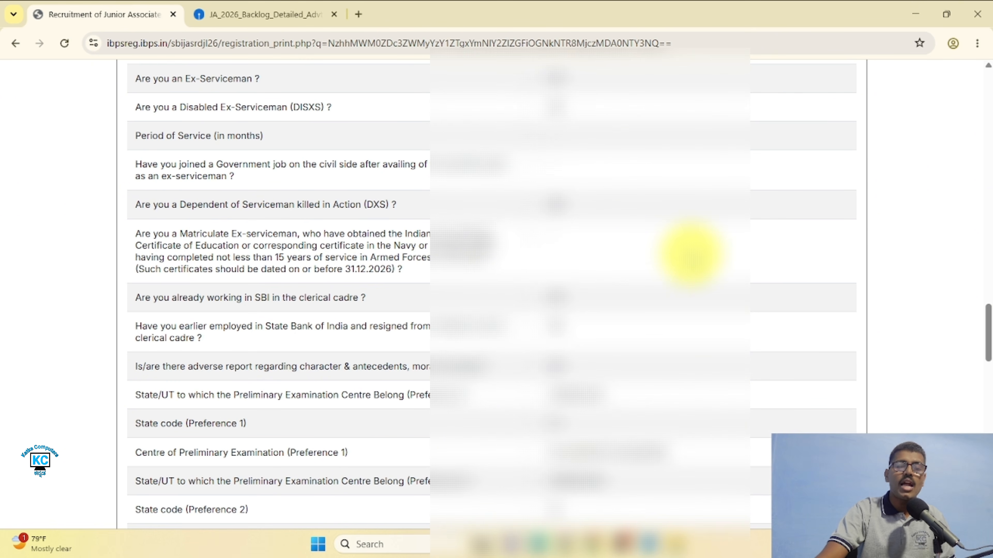
scroll(691, 255, down, 2)
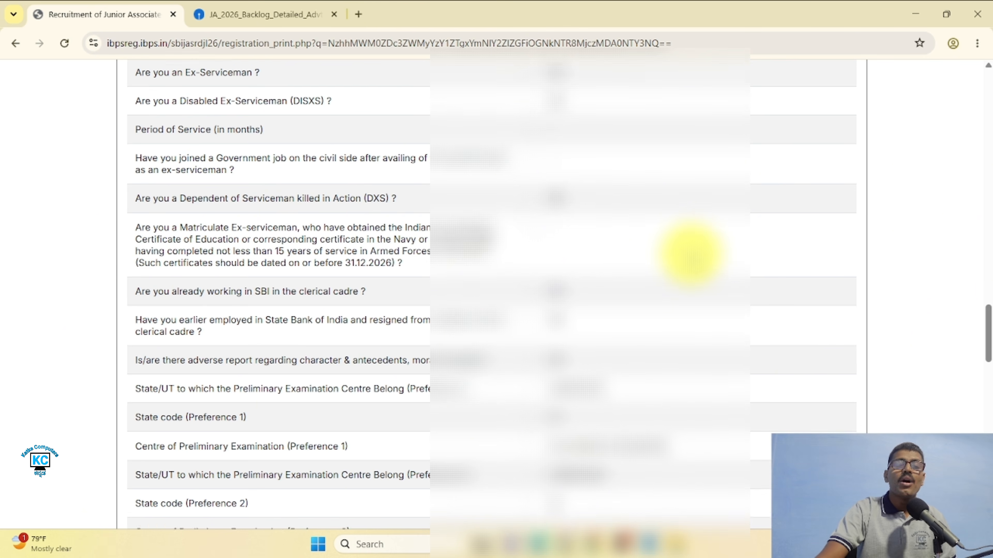
scroll(691, 255, down, 3)
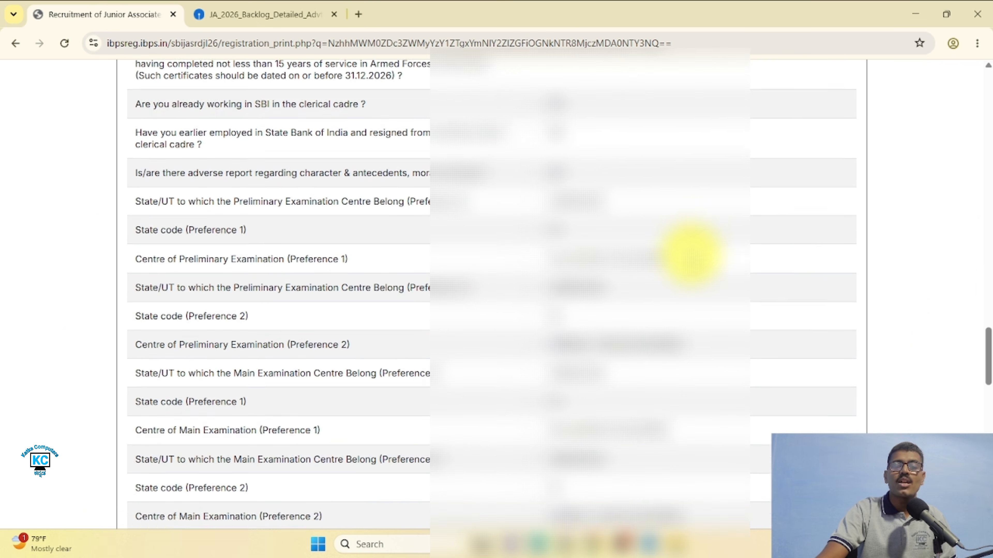
scroll(691, 255, down, 2)
scroll(691, 254, down, 7)
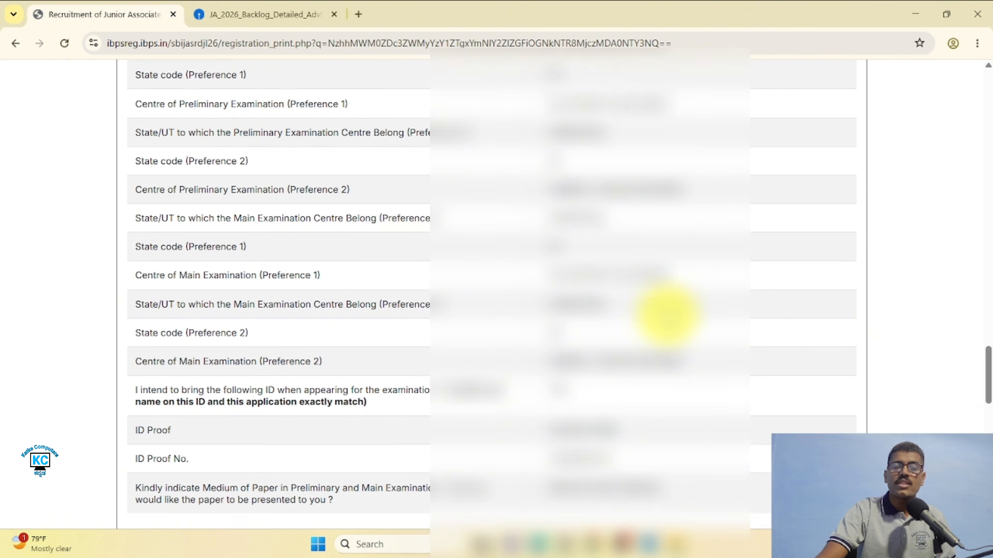
scroll(667, 315, down, 4)
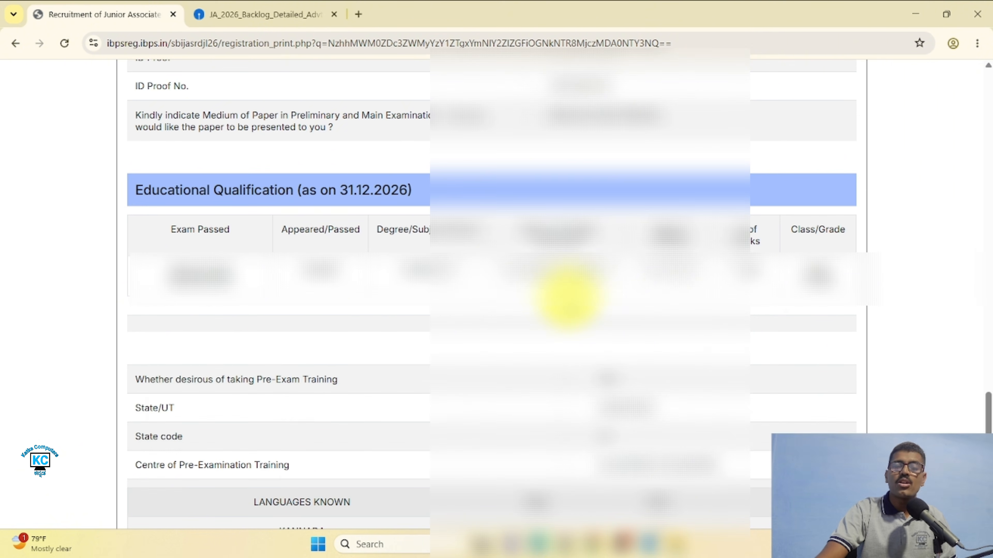
scroll(567, 296, down, 3)
scroll(569, 297, down, 3)
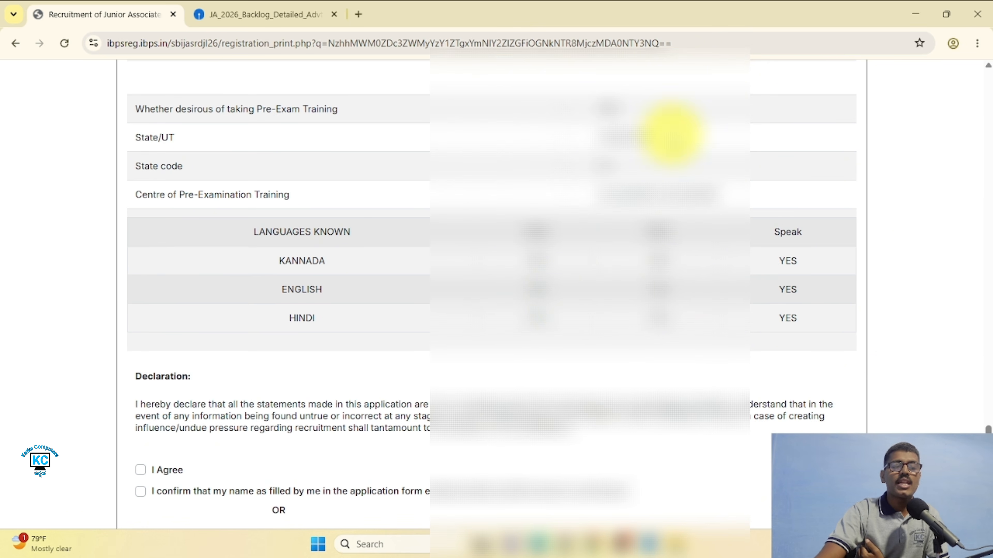
Agree to the declaration and confirm that the name in the application form exactly matches the name in the ID proof
scroll(610, 281, down, 2)
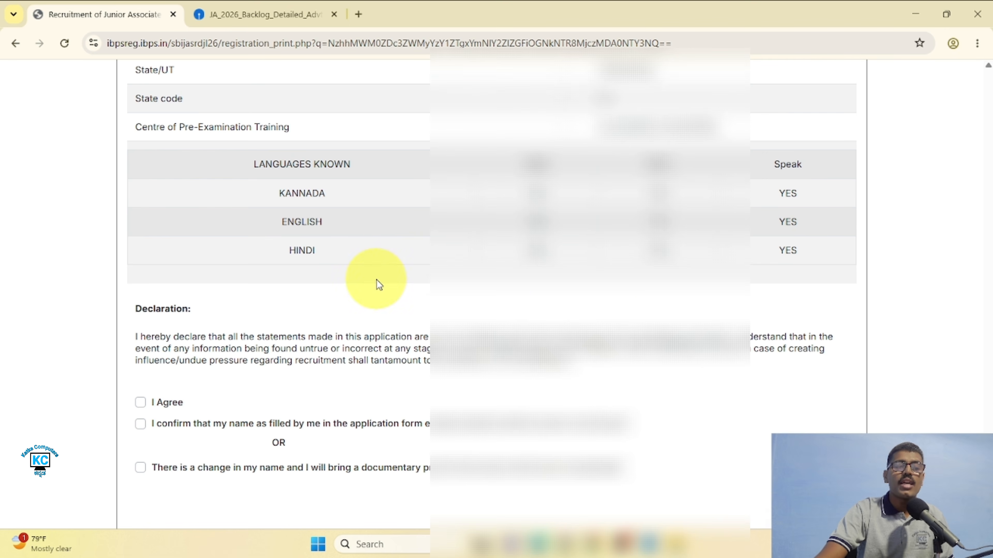
scroll(737, 227, down, 4)
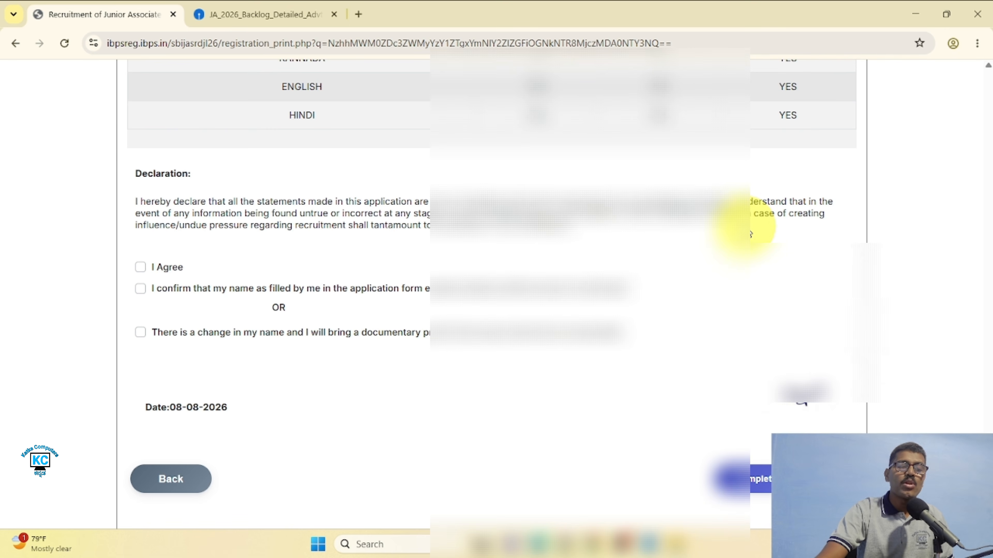
click(140, 222)
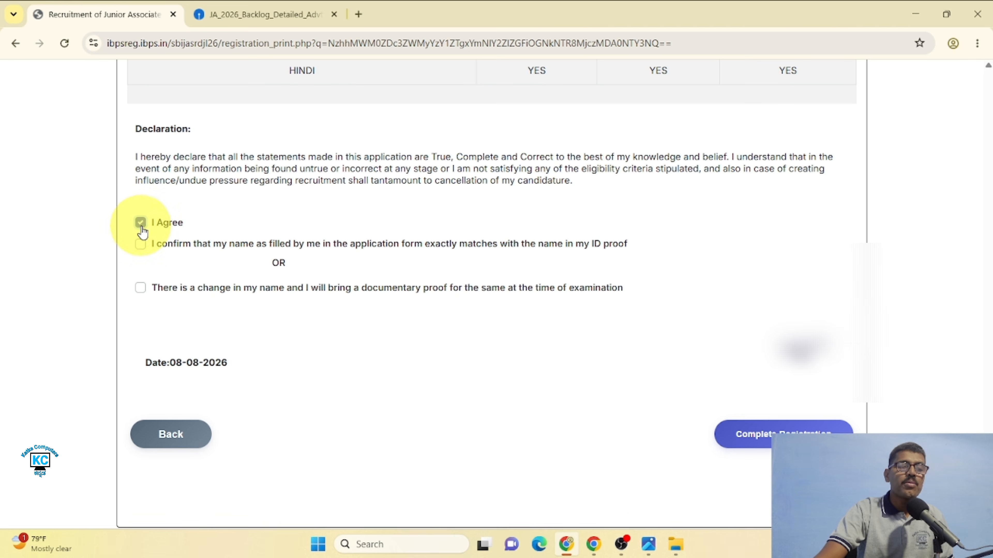
click(140, 245)
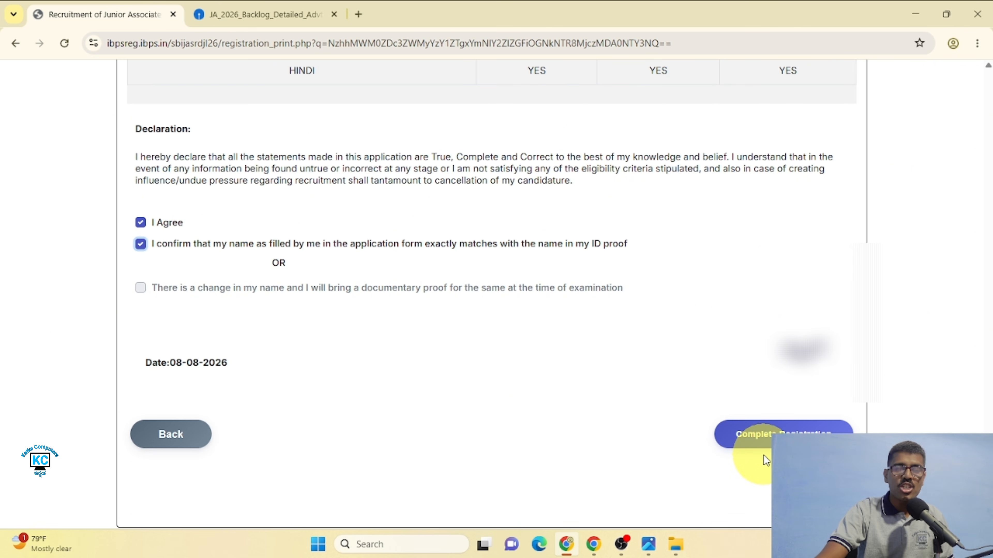
scroll(765, 461, down, 1)
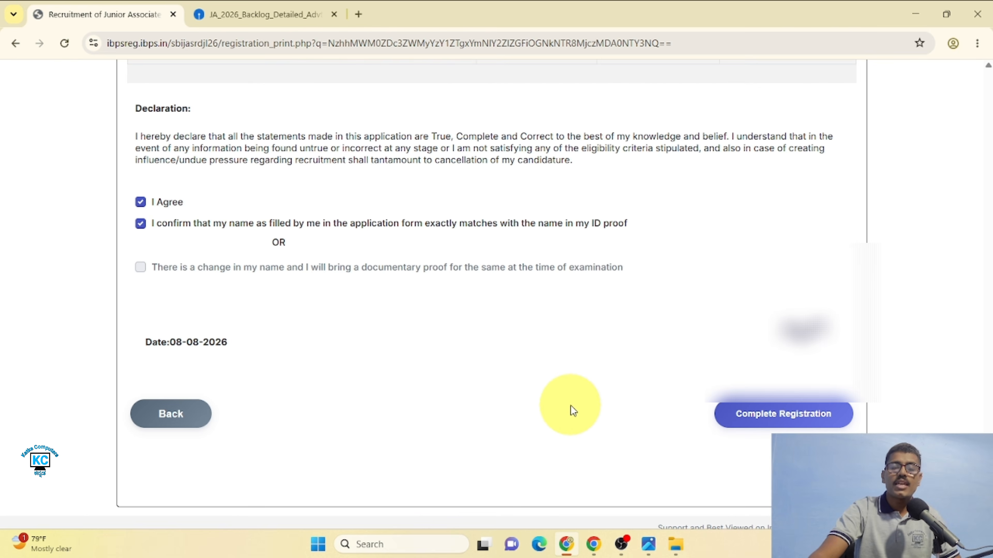
Complete the registration and accept both confirmations to proceed to the document upload stage
click(787, 426)
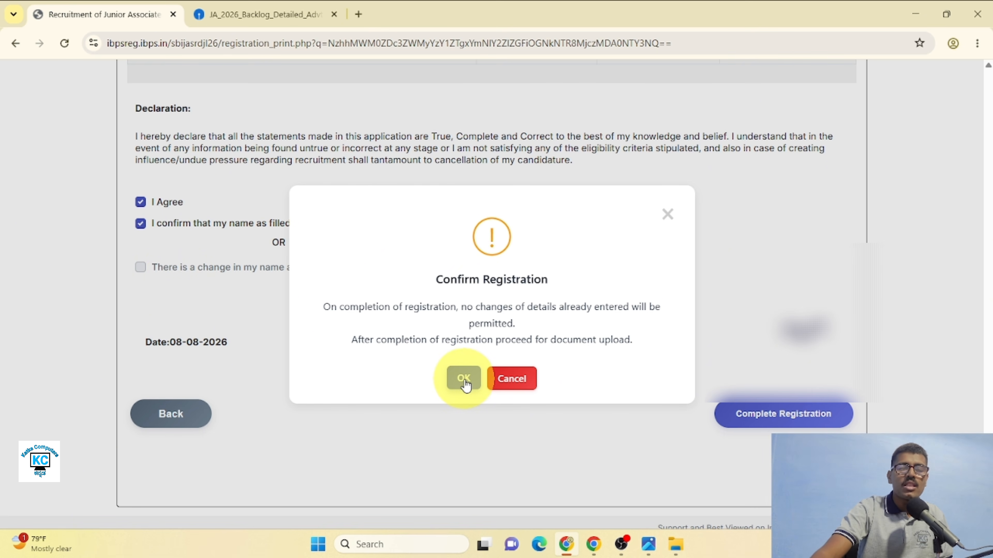
click(457, 380)
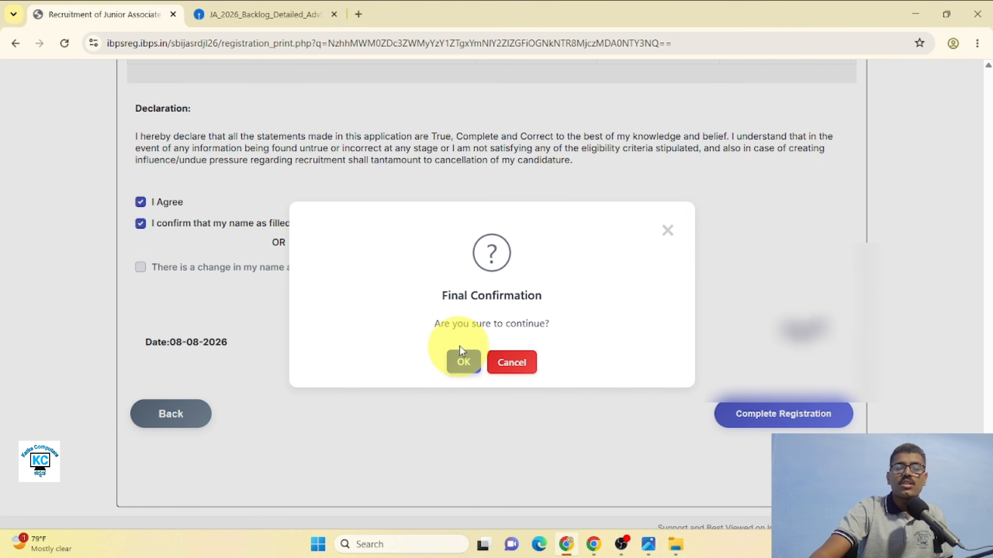
click(463, 363)
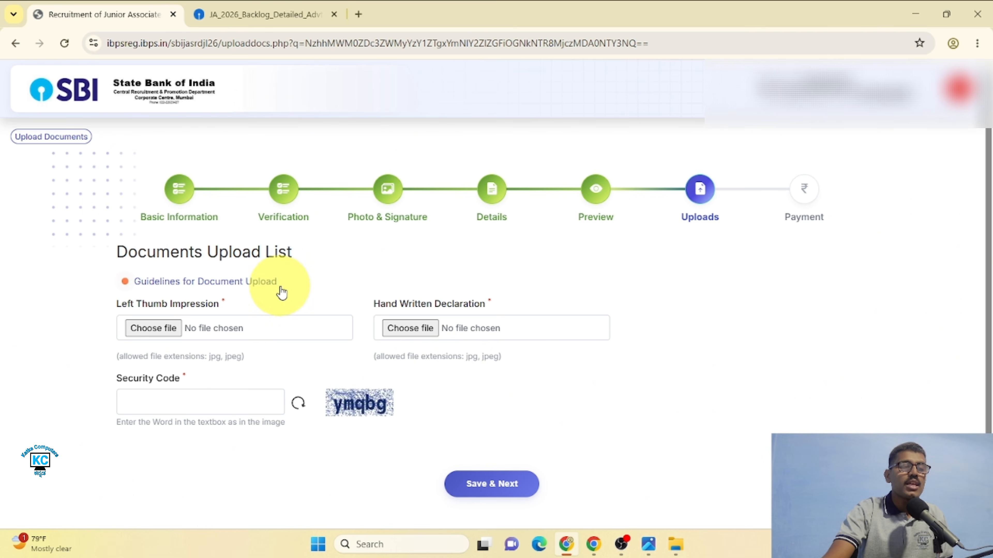
Choose THUMBA.jpeg from Downloads as the Left Thumb Impression file
click(160, 329)
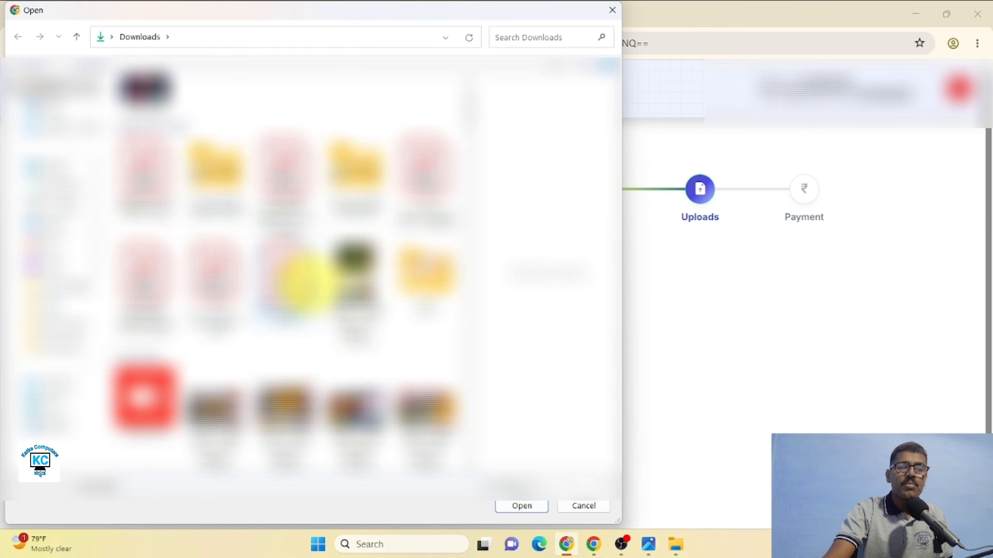
click(317, 288)
click(527, 509)
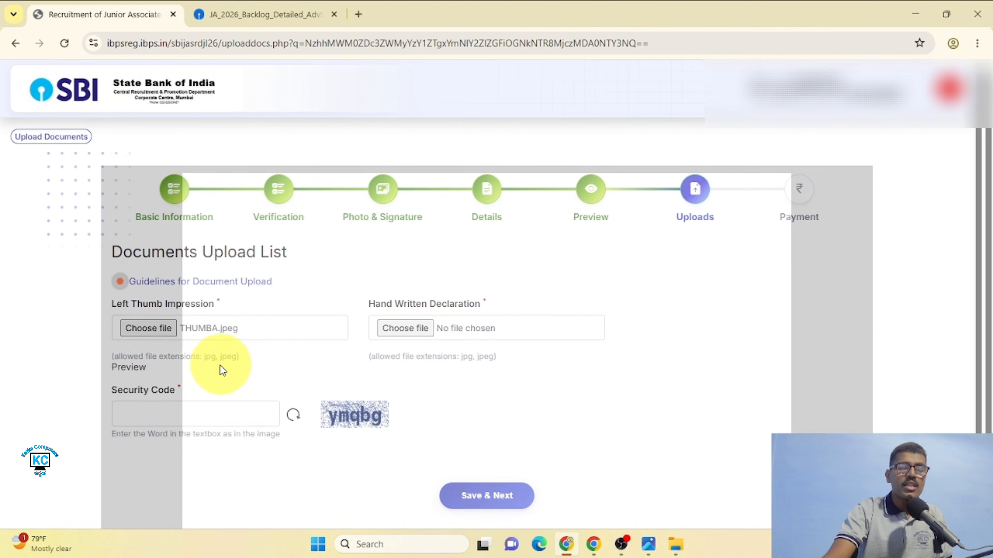
Accept the left thumb impression preview and choose DELECATION.jpeg from Downloads as the Hand Written Declaration file
scroll(625, 372, down, 2)
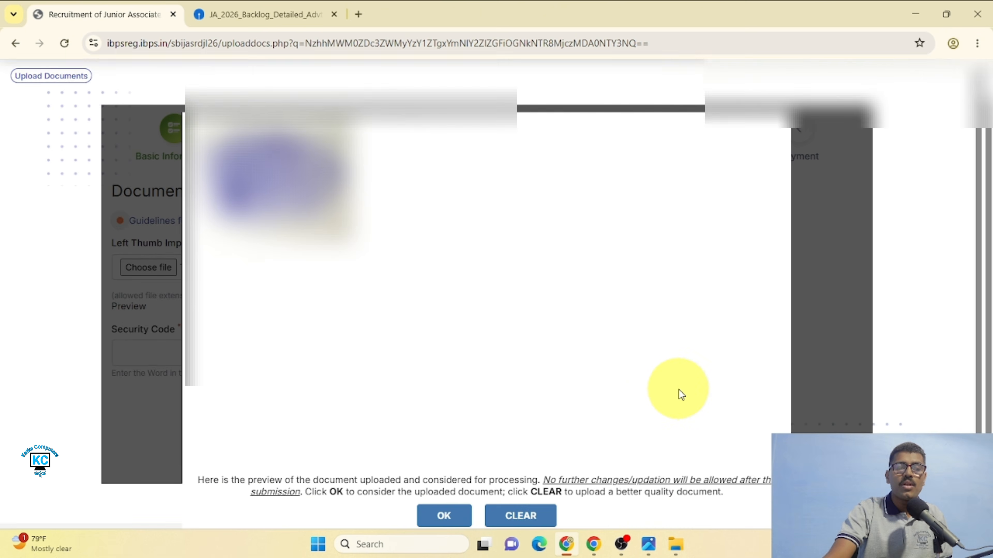
click(444, 498)
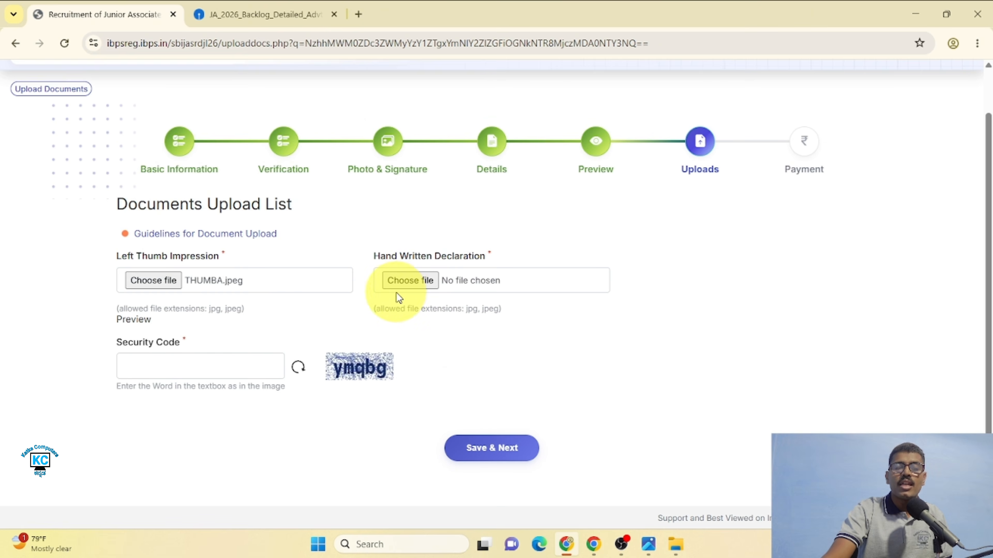
click(405, 285)
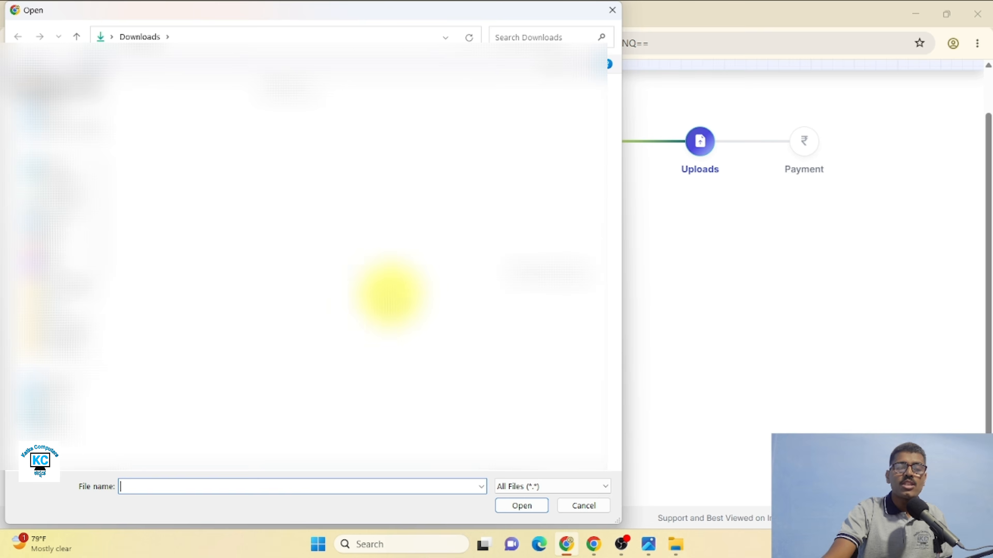
scroll(326, 328, down, 10)
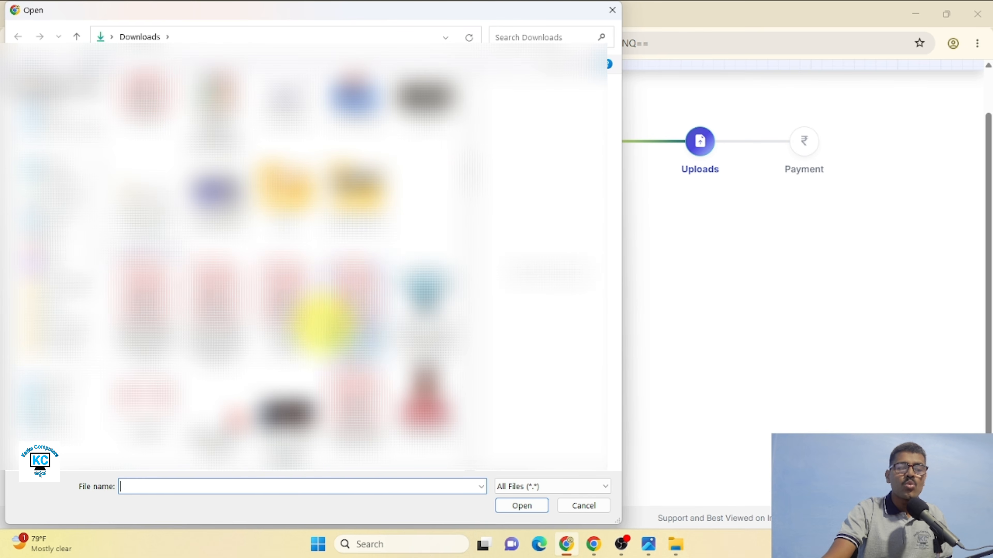
scroll(342, 302, up, 1)
click(143, 211)
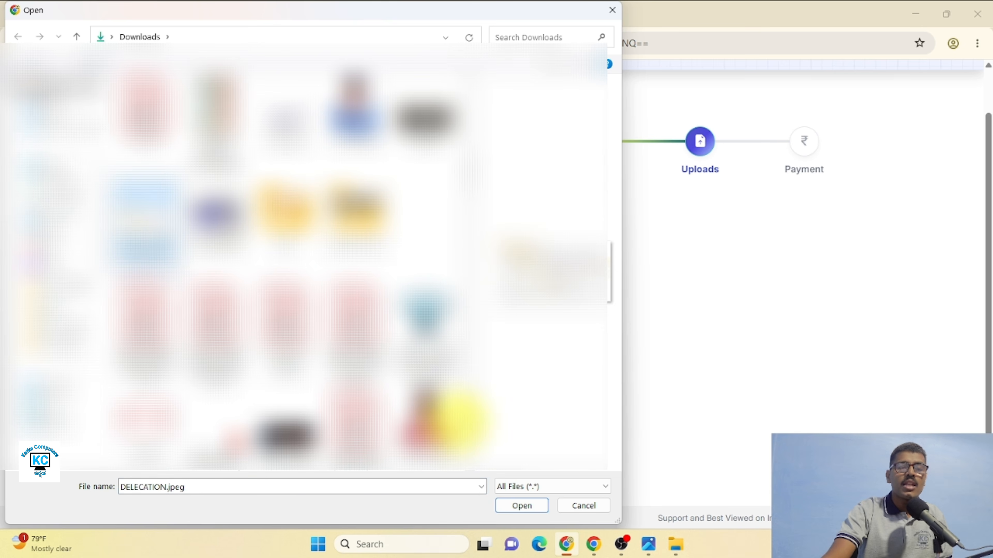
click(522, 506)
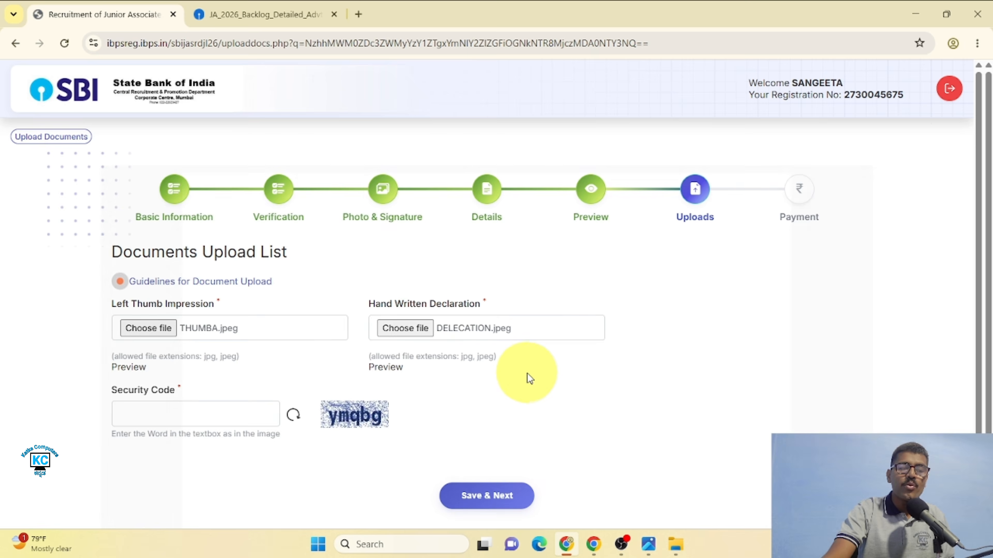
Check the handwritten declaration in its preview and accept it for processing
scroll(696, 366, down, 1)
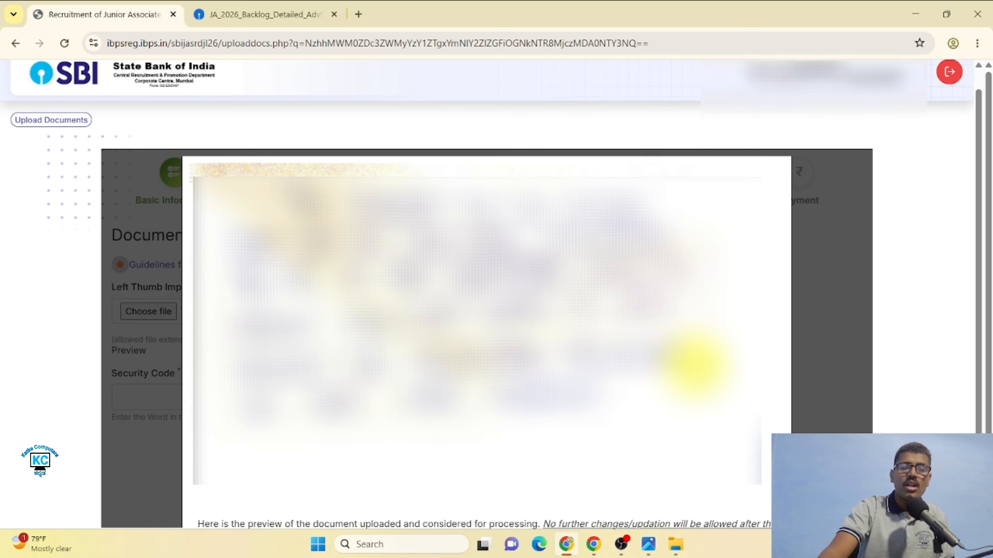
scroll(696, 366, up, 1)
scroll(788, 427, down, 1)
scroll(786, 466, up, 1)
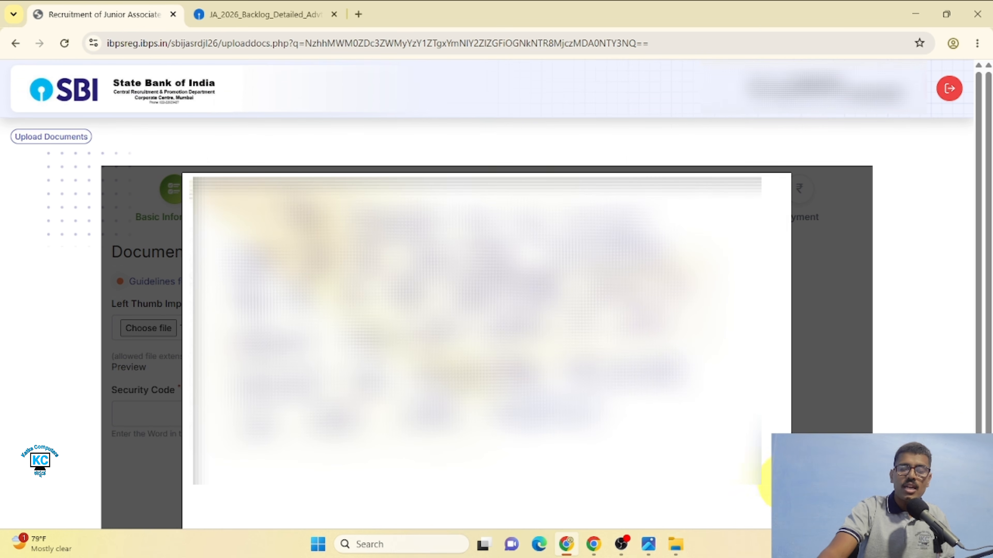
scroll(824, 421, down, 2)
click(442, 500)
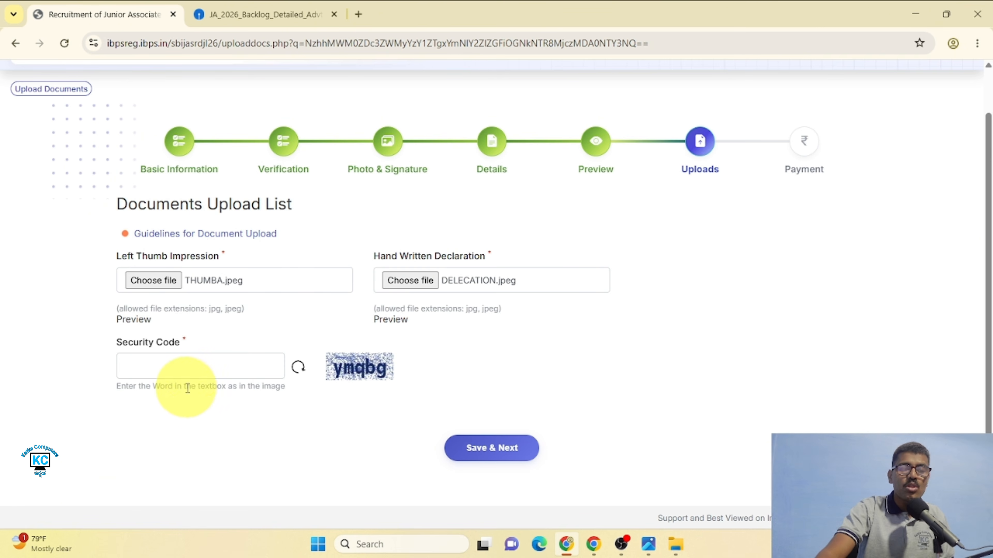
Fill in the security code shown in the image, save the uploaded documents and confirm the submission
click(191, 372)
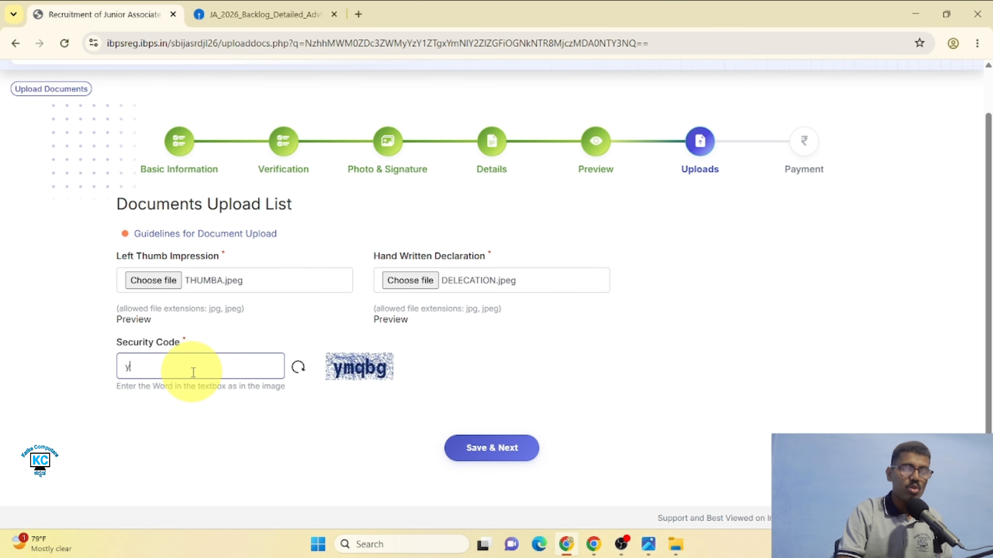
text(ymqbg)
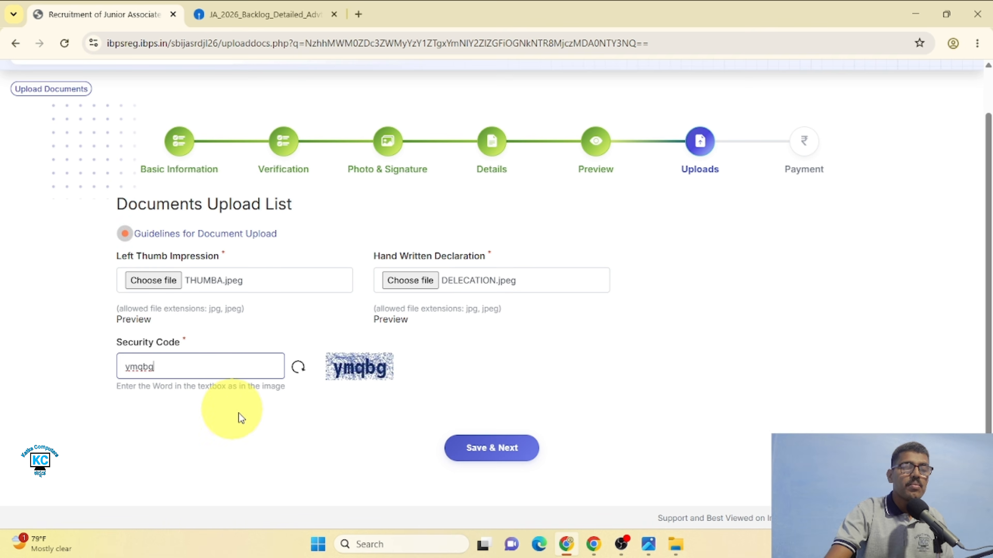
click(524, 456)
click(556, 158)
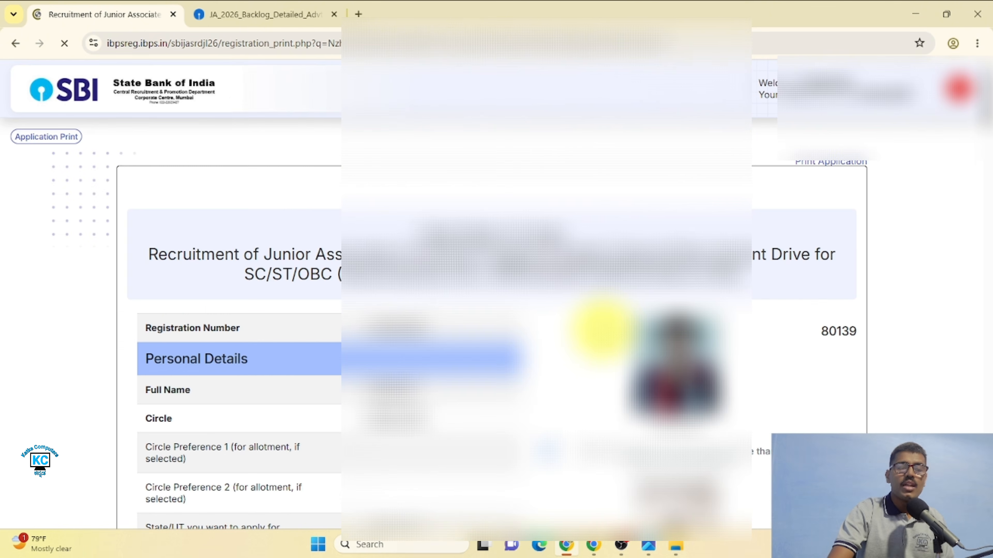
Print all pages of the submitted application with Microsoft Print to PDF and complete the save dialog
scroll(607, 344, down, 8)
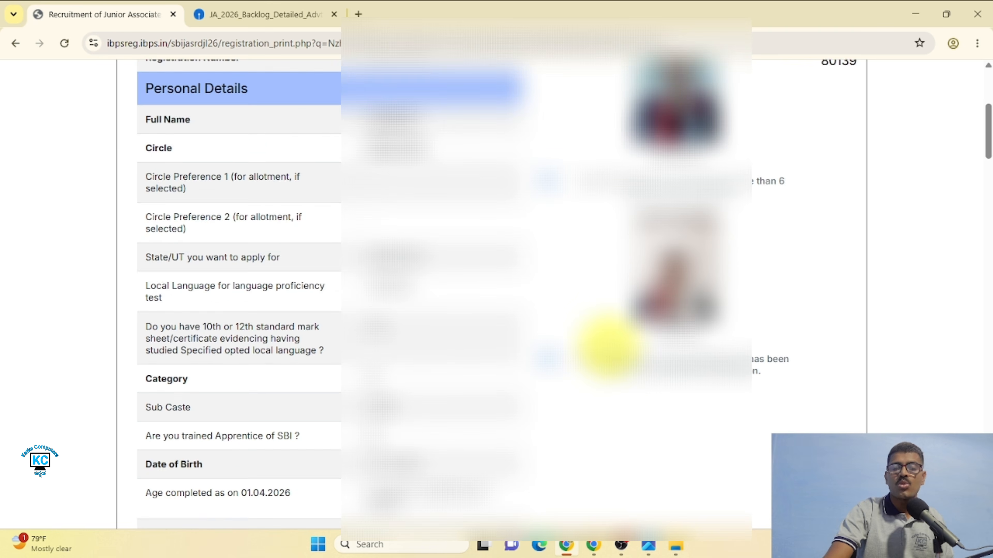
drag(988, 137, 959, 87)
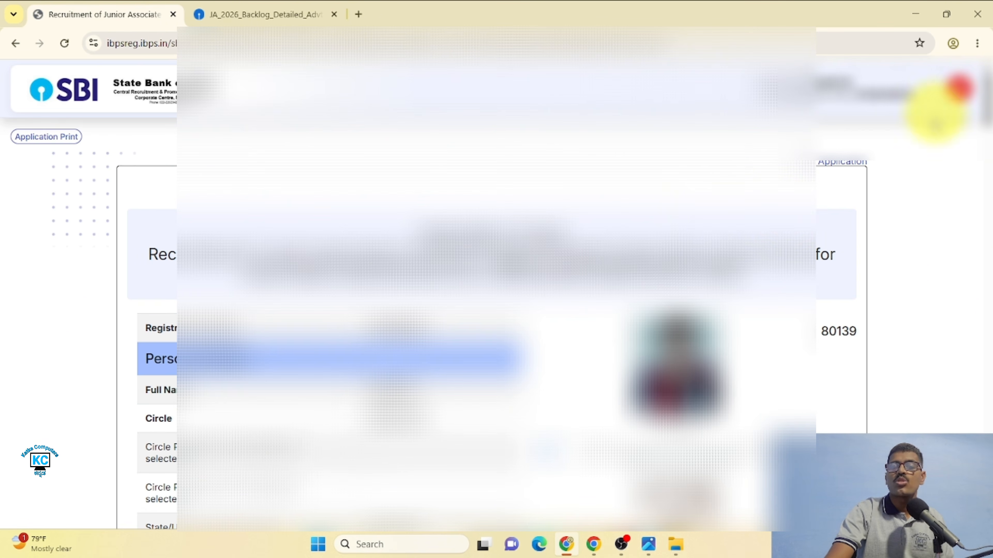
click(828, 167)
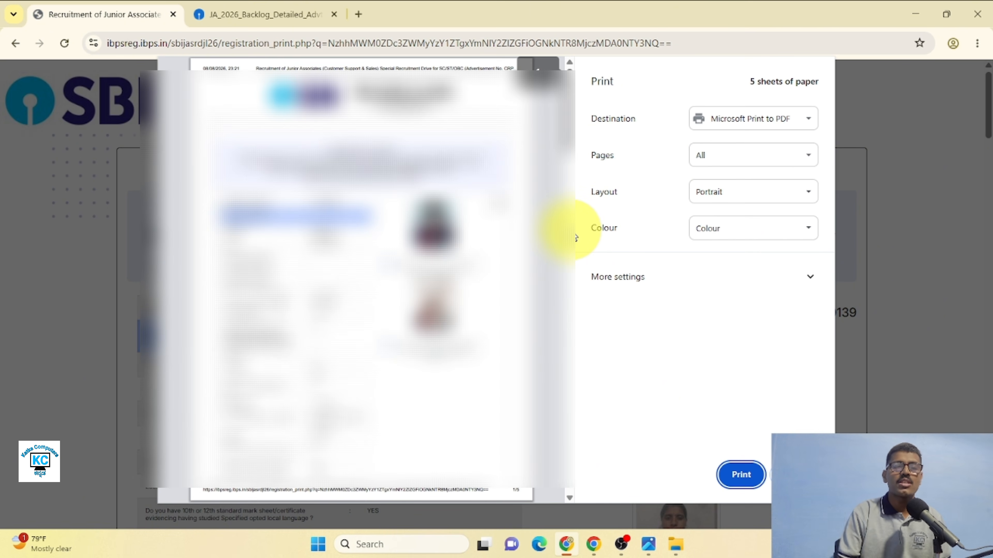
click(724, 479)
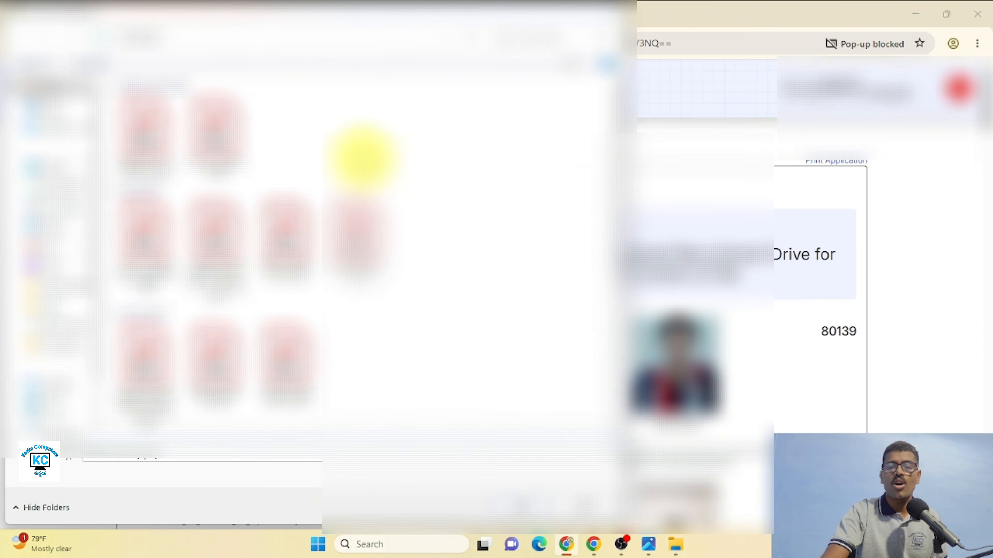
click(65, 171)
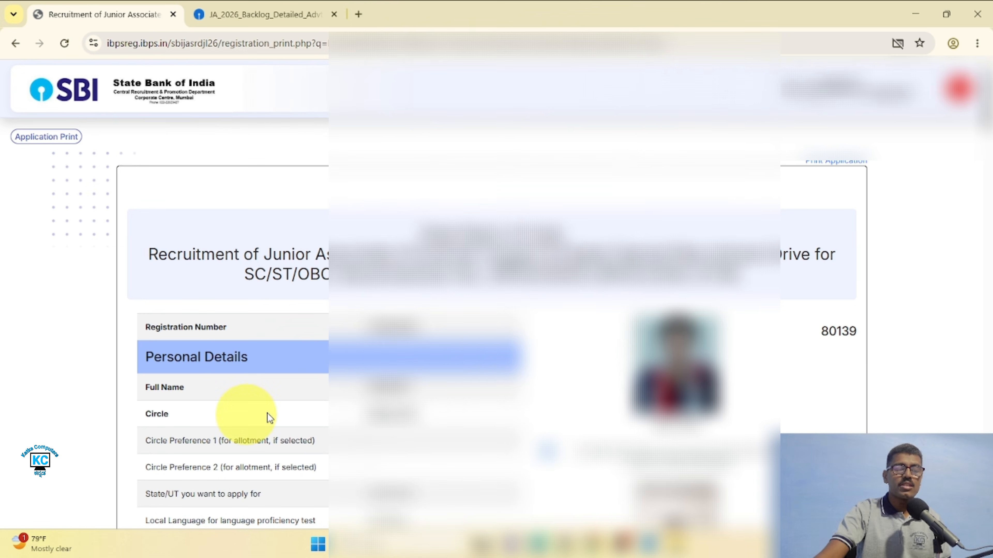
scroll(568, 325, down, 6)
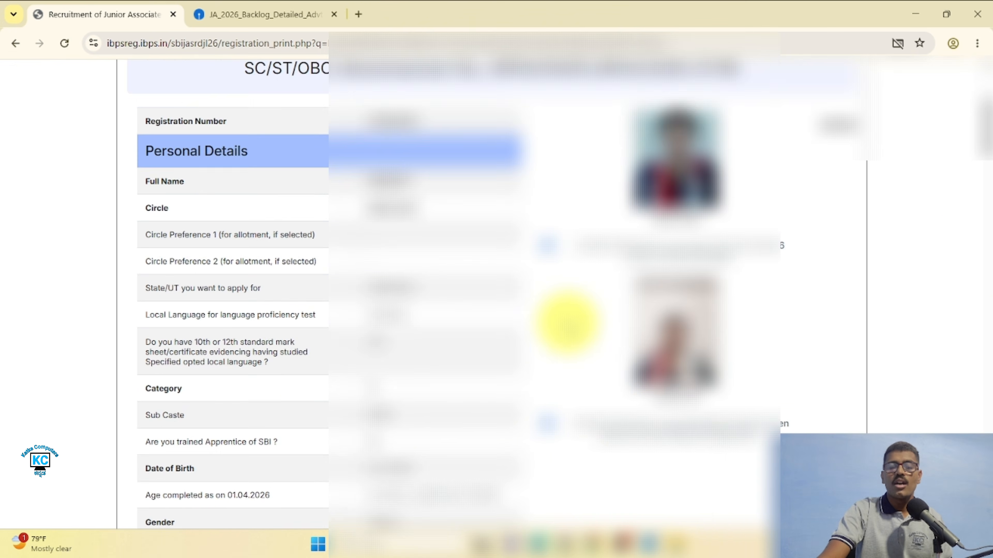
scroll(567, 326, up, 5)
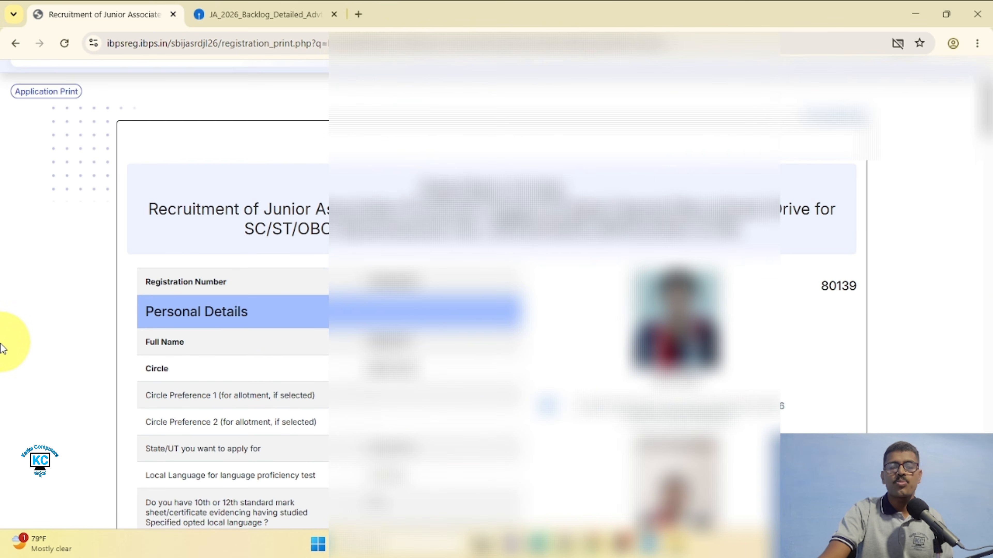
scroll(788, 233, up, 1)
scroll(704, 216, up, 1)
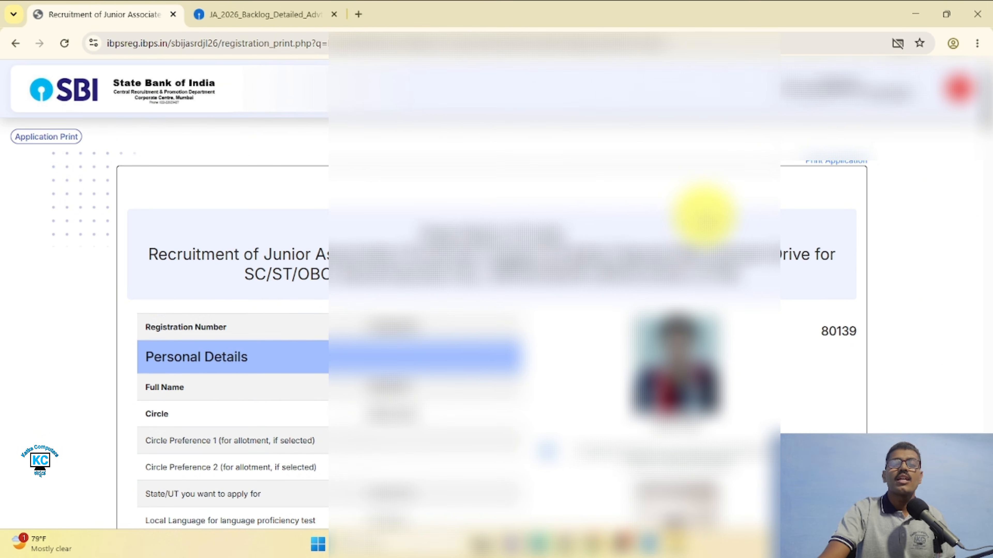